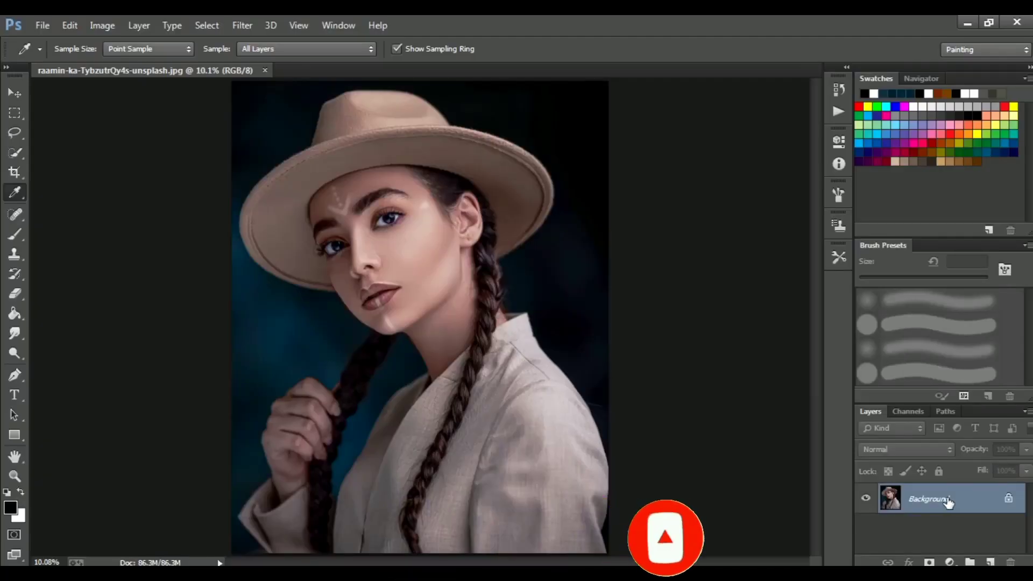
Step: Duplicate the portrait's Background layer to create a Background copy above it
left_click_drag(949, 499, 995, 562)
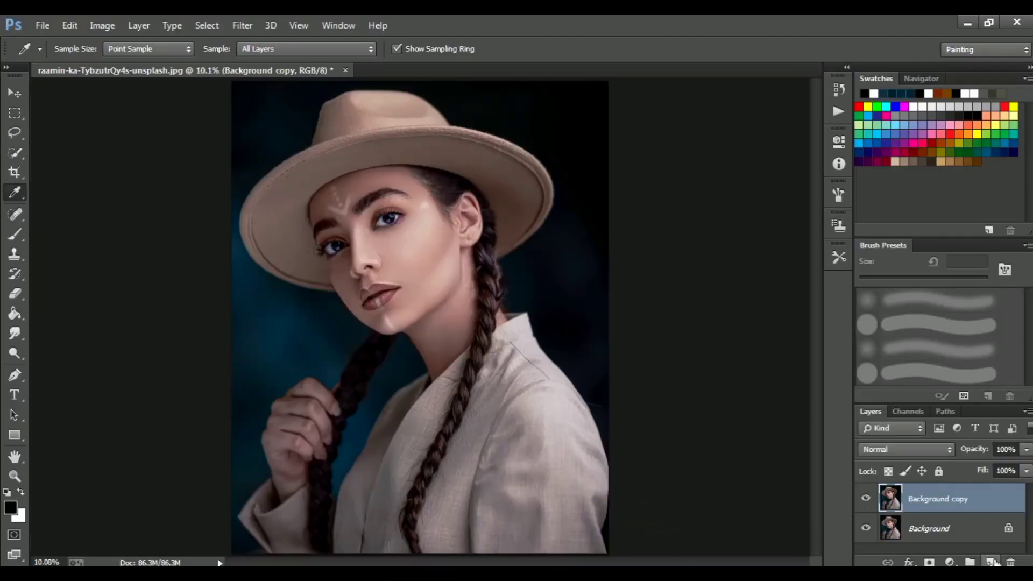
Step: Add an empty Layer 1 above the hidden Background and make Background copy the working layer
left_click(930, 530)
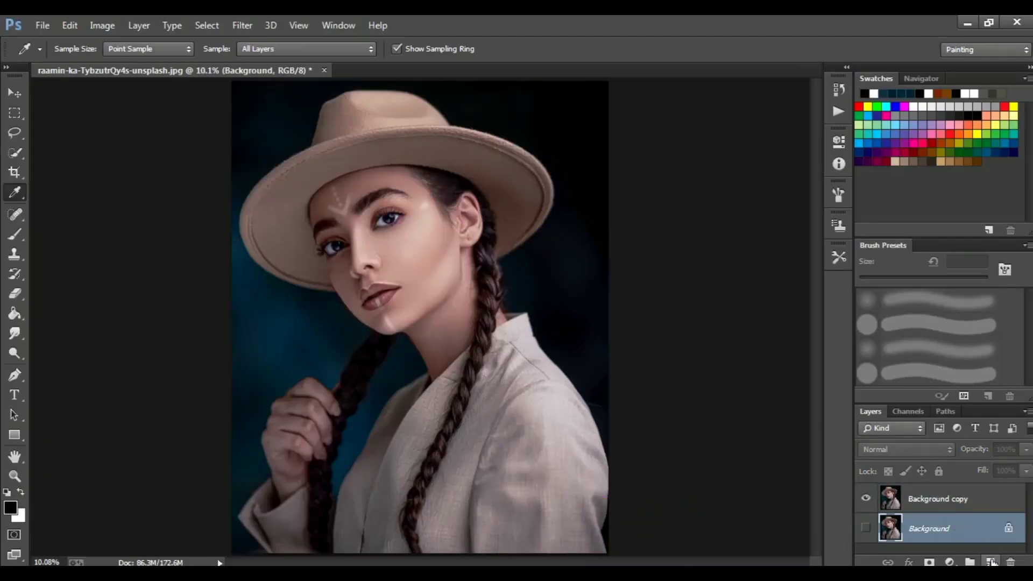
left_click(992, 562)
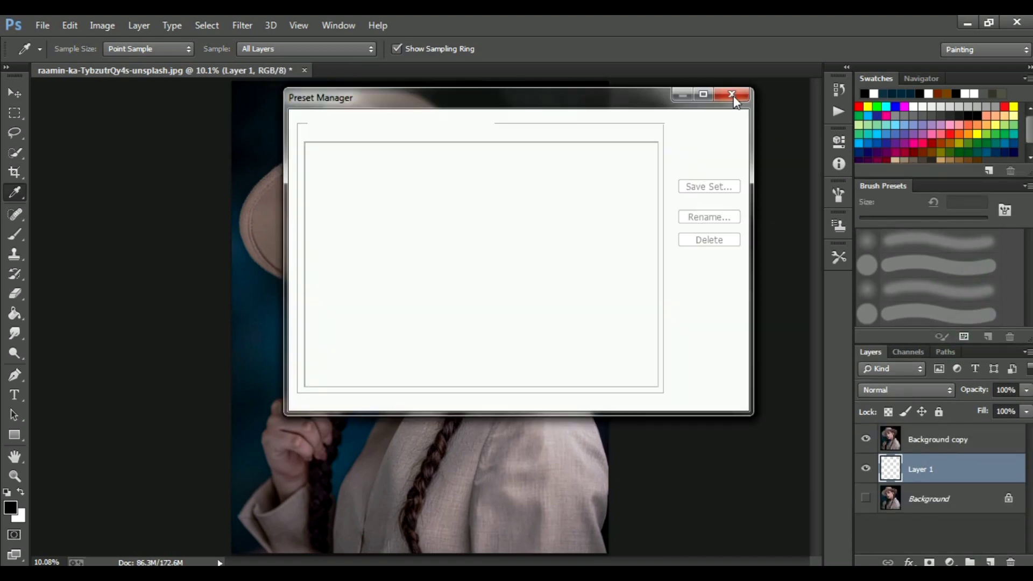
left_click(731, 94)
left_click(938, 439)
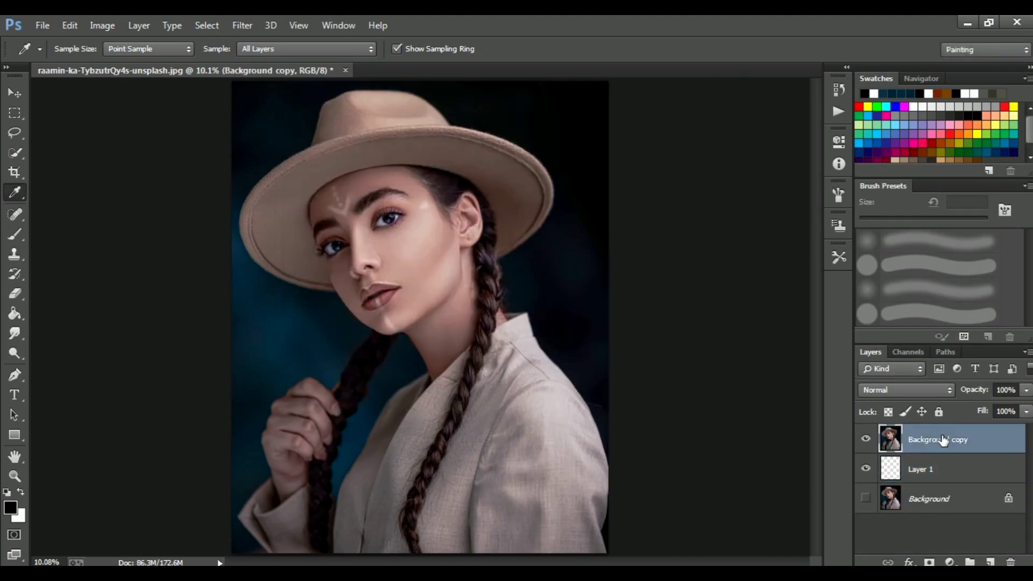
Step: Start a Pen path along the wrist, sleeve and hand edge
left_click(16, 377)
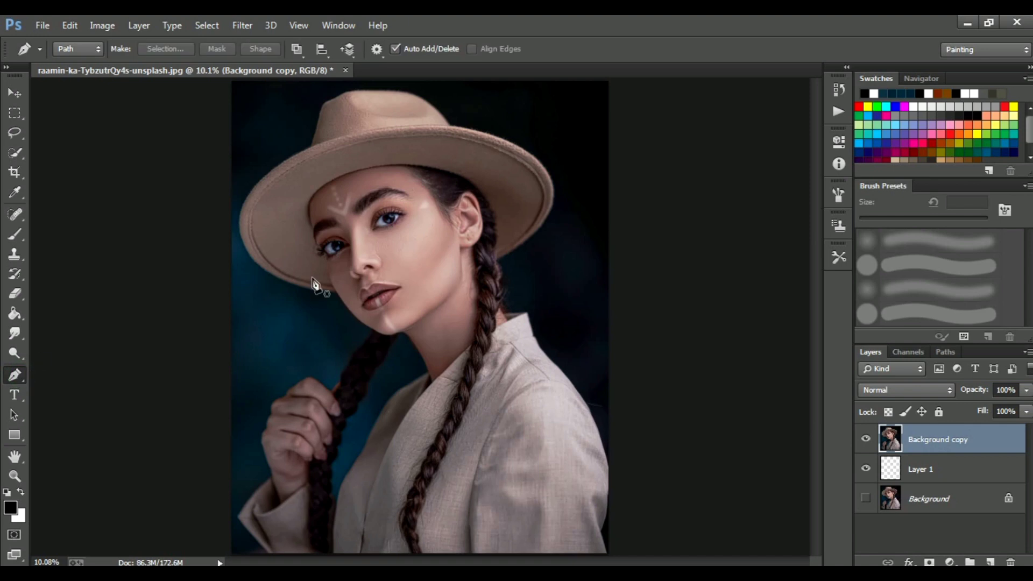
scroll(313, 283, "up", 5)
scroll(322, 312, "down", 5)
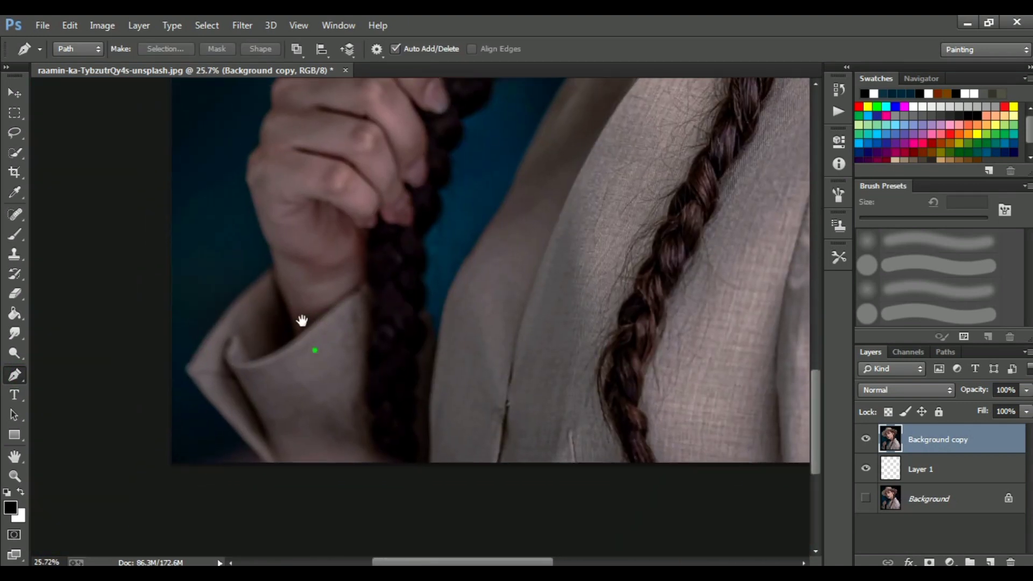
scroll(302, 321, "up", 3)
left_click(272, 415)
left_click(120, 237)
scroll(124, 242, "up", 3)
scroll(272, 288, "up", 3)
left_click(335, 396)
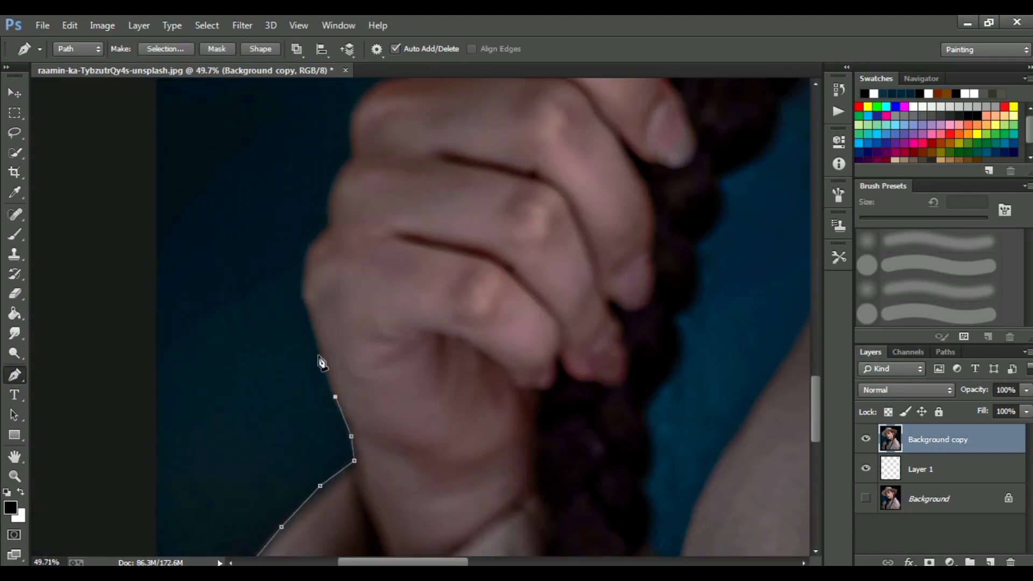
left_click(324, 210)
left_click(331, 183)
left_click(338, 169)
scroll(355, 150, "up", 5)
left_click_drag(459, 265, 332, 412)
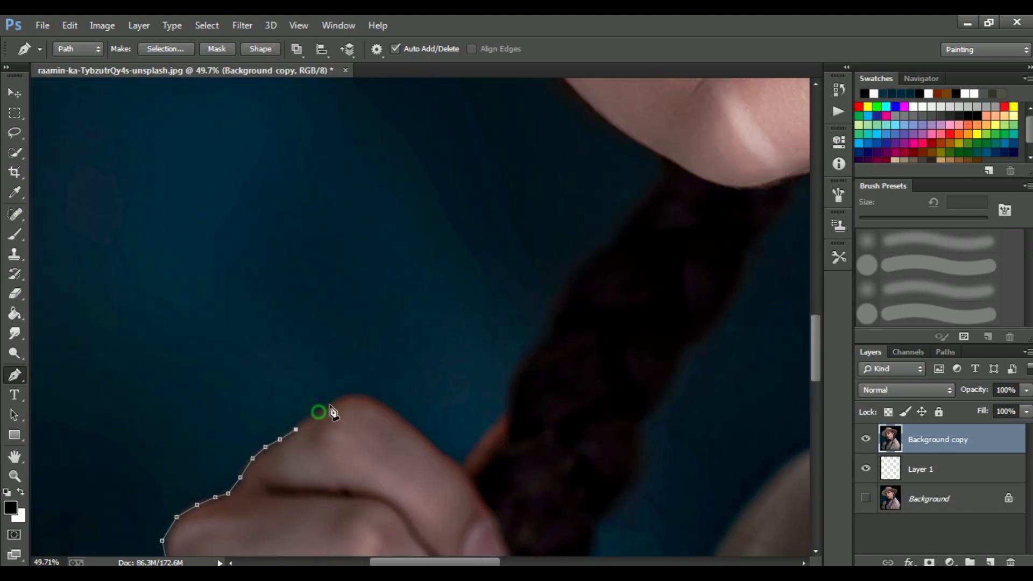
Step: Extend the path over the knuckles and curve it along the chin and jaw
left_click(437, 448)
scroll(422, 438, "down", 3)
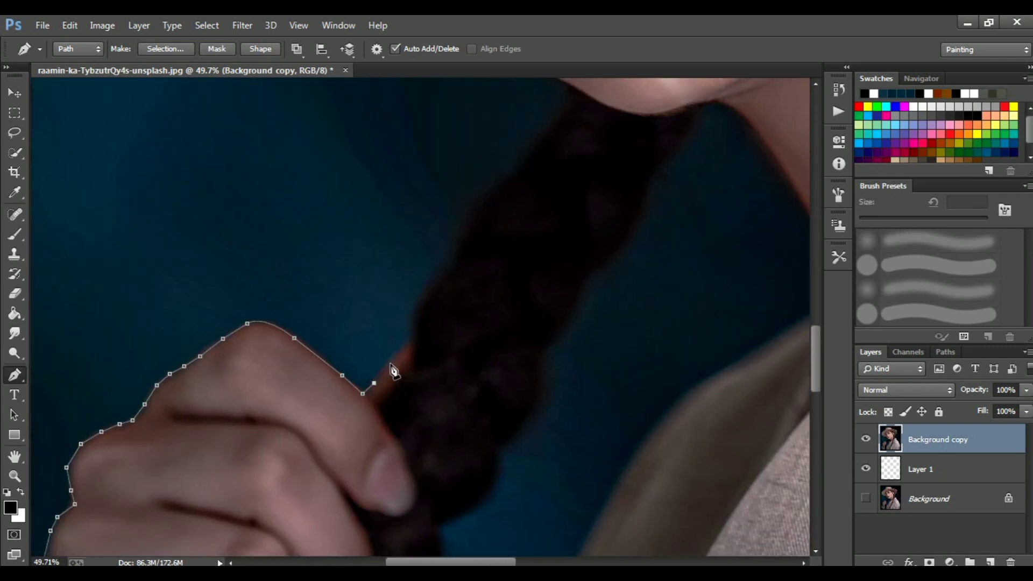
scroll(393, 371, "up", 3)
left_click(425, 446)
scroll(417, 472, "up", 3)
left_click(468, 444)
left_click(511, 398)
left_click_drag(511, 398, 612, 336)
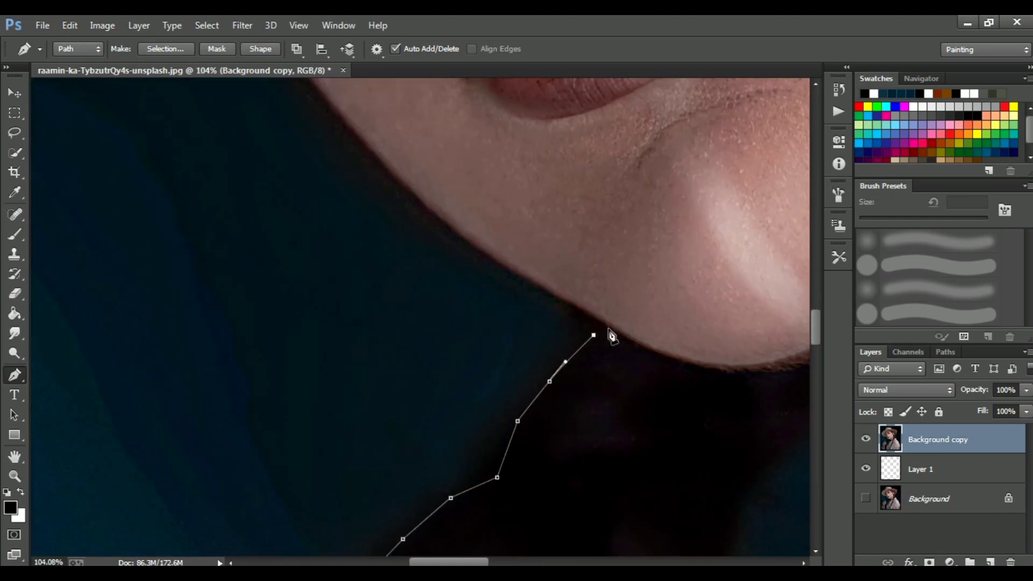
scroll(476, 277, "up", 3)
scroll(482, 339, "up", 2)
scroll(457, 398, "down", 3)
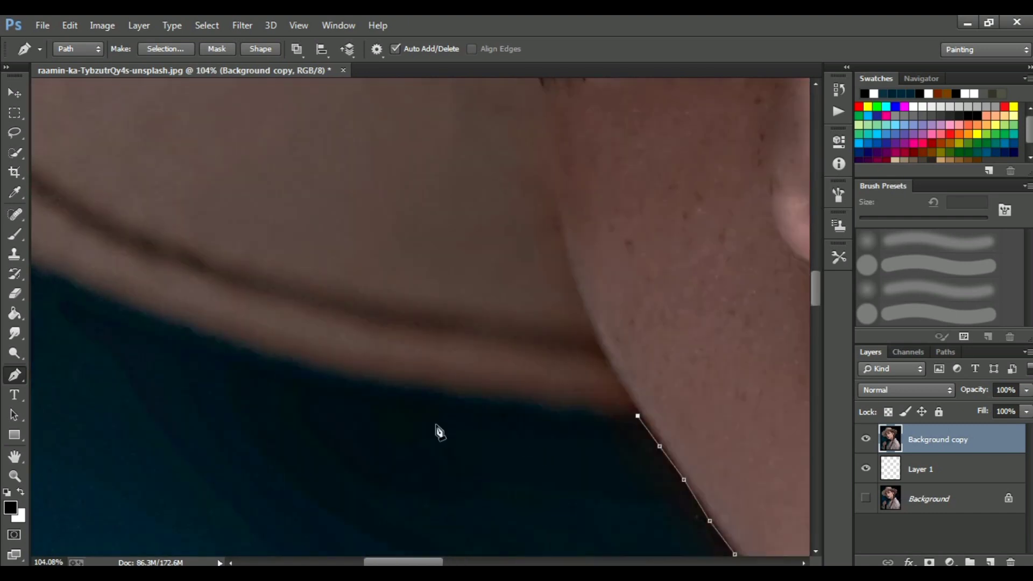
left_click_drag(294, 356, 117, 279)
Step: Continue the path with curved points along the hat edge and brim
left_click(295, 356, "alt")
scroll(304, 323, "down", 2)
left_click_drag(304, 299, 265, 189)
left_click(304, 298, "alt")
scroll(305, 302, "up", 3)
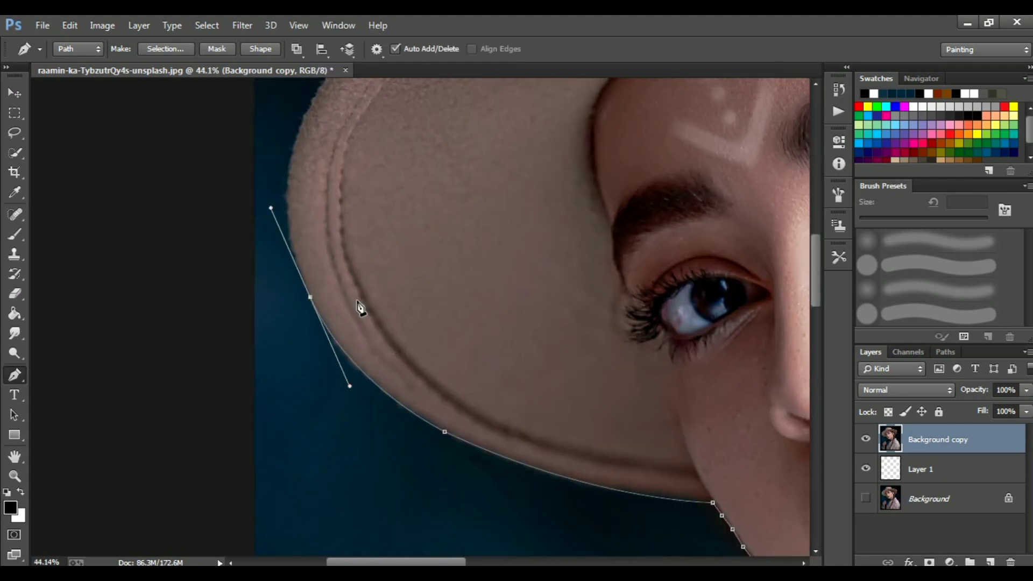
scroll(359, 308, "up", 5)
left_click_drag(323, 277, 392, 184)
scroll(392, 184, "up", 5)
left_click_drag(452, 264, 644, 176)
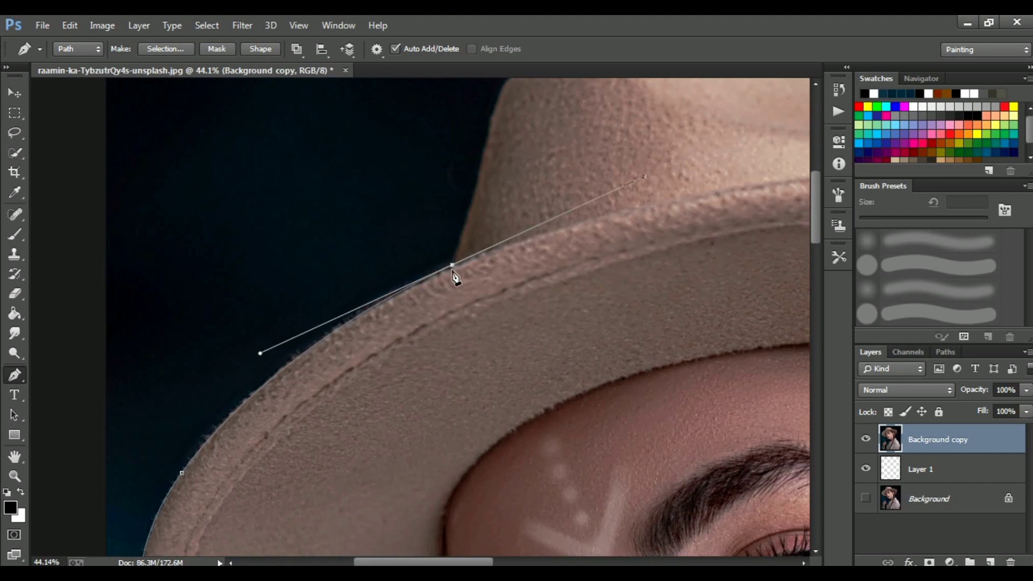
Step: Curve the path around the upper brim and over the hat crown
left_click_drag(452, 269, 367, 428)
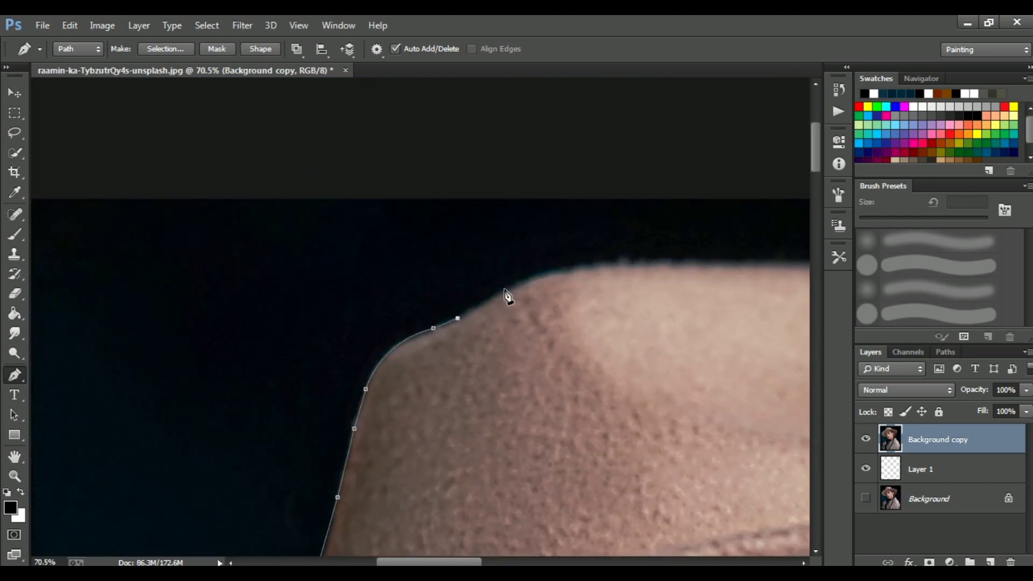
left_click_drag(506, 295, 285, 396)
left_click_drag(481, 364, 596, 380)
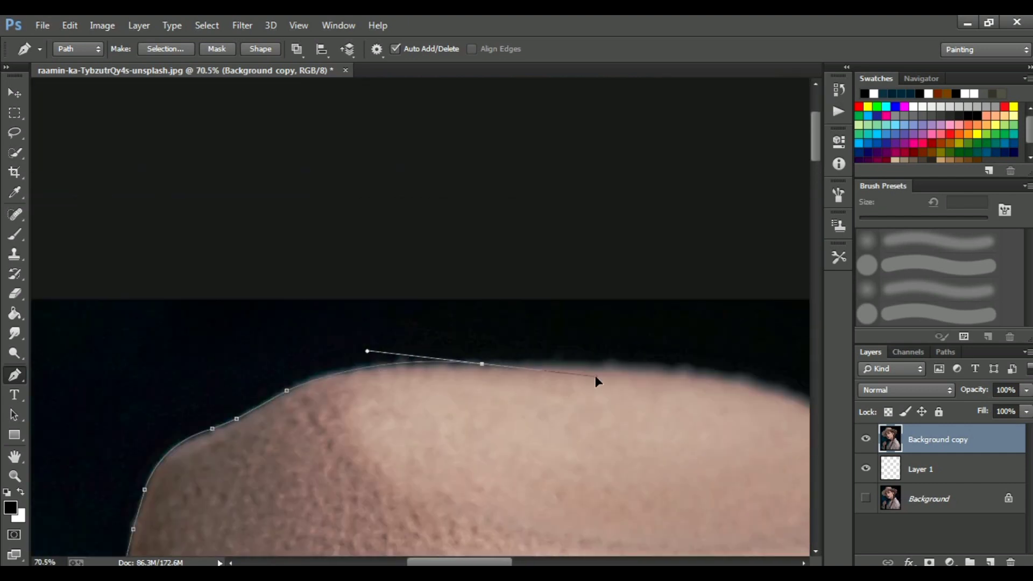
left_click_drag(506, 396, 267, 310)
left_click(359, 279)
left_click_drag(659, 422, 438, 307)
left_click_drag(590, 410, 653, 503)
Step: Trace the path along the far side of the hat brim
left_click_drag(630, 308, 301, 213)
mouse_move(508, 380)
left_mouse_down()
mouse_move(562, 413)
mouse_move(478, 360)
left_mouse_up()
left_click_drag(581, 479, 381, 278)
mouse_move(419, 408)
left_mouse_down()
mouse_move(437, 534)
mouse_move(387, 269)
left_mouse_up()
mouse_move(341, 374)
left_mouse_down()
mouse_move(268, 480)
mouse_move(364, 360)
left_mouse_up()
left_click_drag(225, 429, 56, 512)
scroll(56, 516, "up", 1)
Step: Finish the path down the braid, collar and jacket shoulder edges
mouse_move(277, 491)
left_mouse_down()
mouse_move(292, 318)
mouse_move(376, 285)
left_mouse_up()
left_click(265, 272)
left_click(356, 246)
left_click(525, 425)
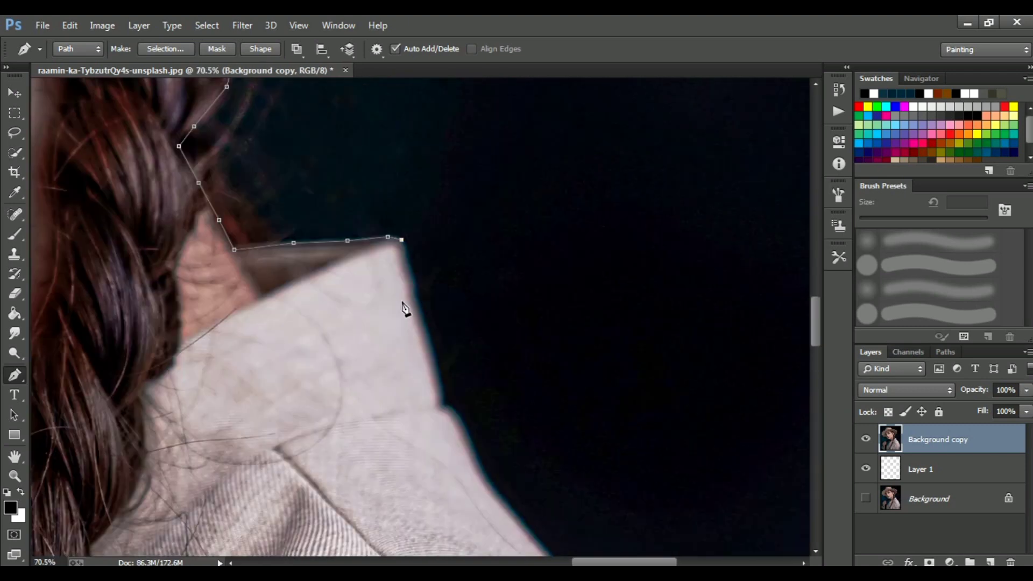
left_click(341, 282)
left_click(307, 232)
left_click(353, 254)
scroll(355, 262, "down", 3)
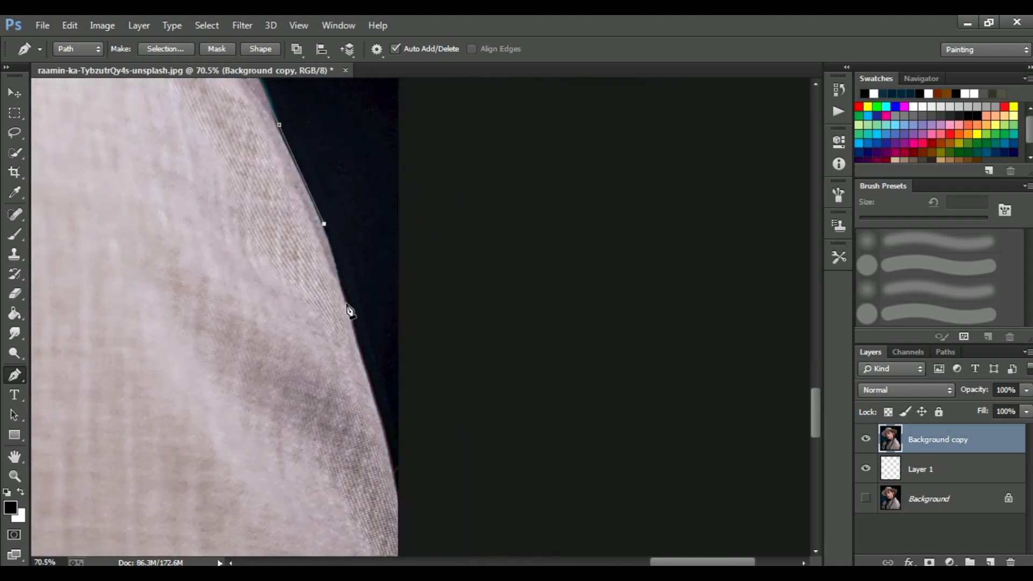
scroll(350, 307, "down", 3)
scroll(357, 260, "down", 3)
scroll(440, 328, "down", 3)
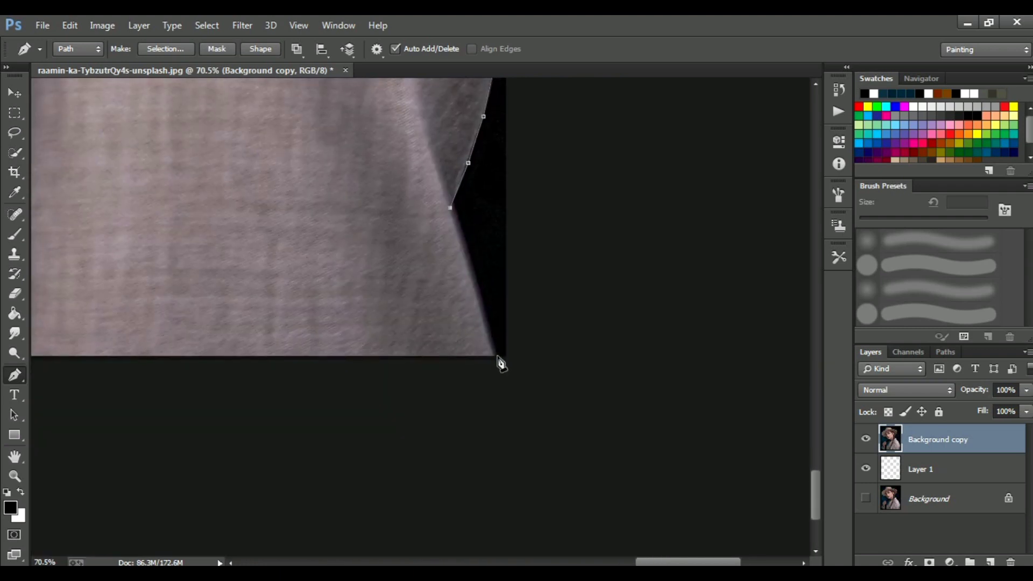
scroll(484, 349, "down", 3)
Step: Turn the path into a selection, invert it, and delete the backdrop around the woman
scroll(462, 322, "down", 3)
right_click(408, 269)
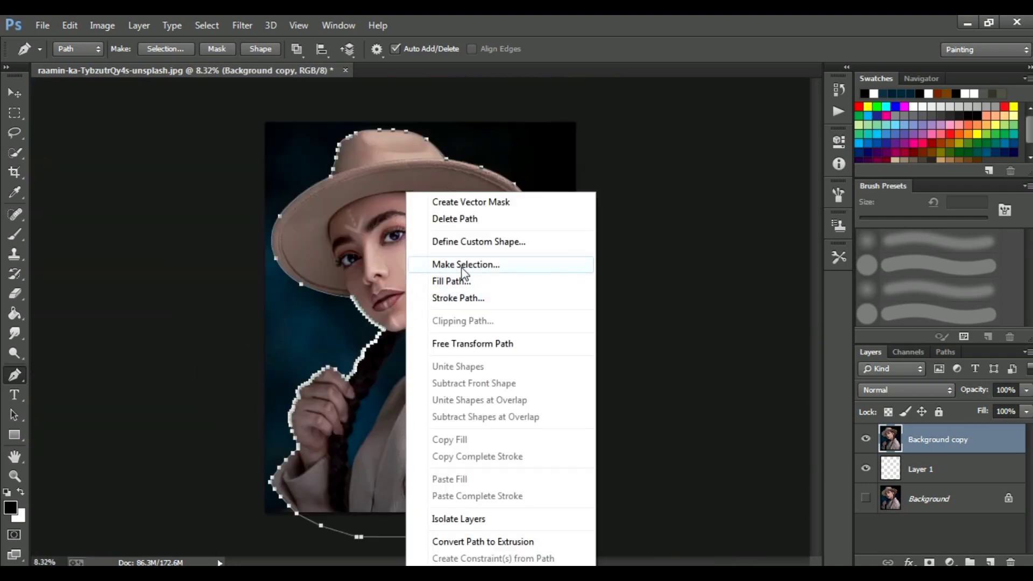
left_click(462, 267)
left_click(607, 176)
key("ctrl+shift+i")
key("Delete")
key("ctrl+d")
Step: With Layer 1 selected, crop the canvas wider to a 16:9 frame around the woman
scroll(468, 185, "down", 2)
scroll(468, 185, "up", 1)
left_click(946, 468)
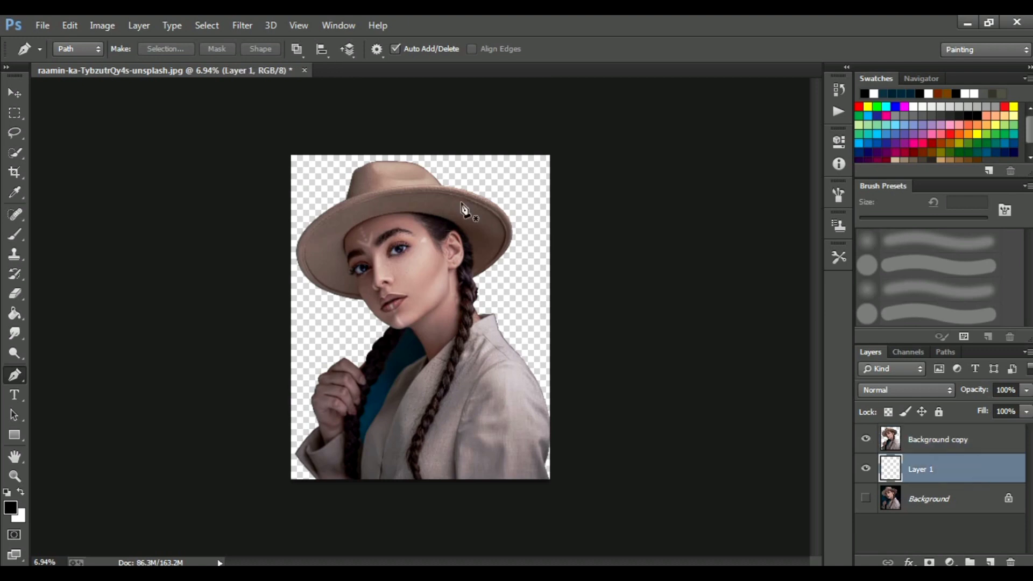
left_click(13, 173)
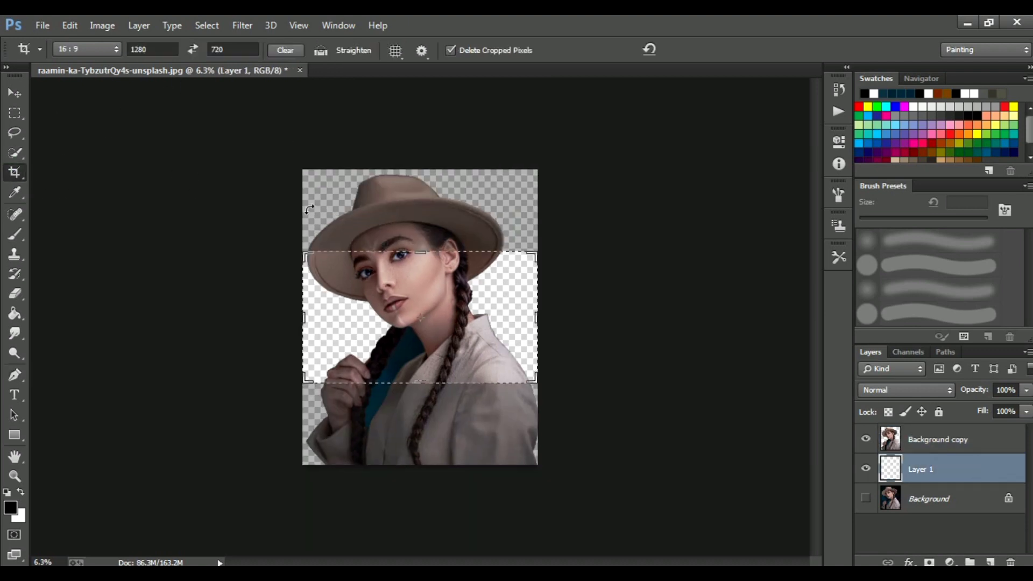
left_click_drag(511, 262, 640, 151)
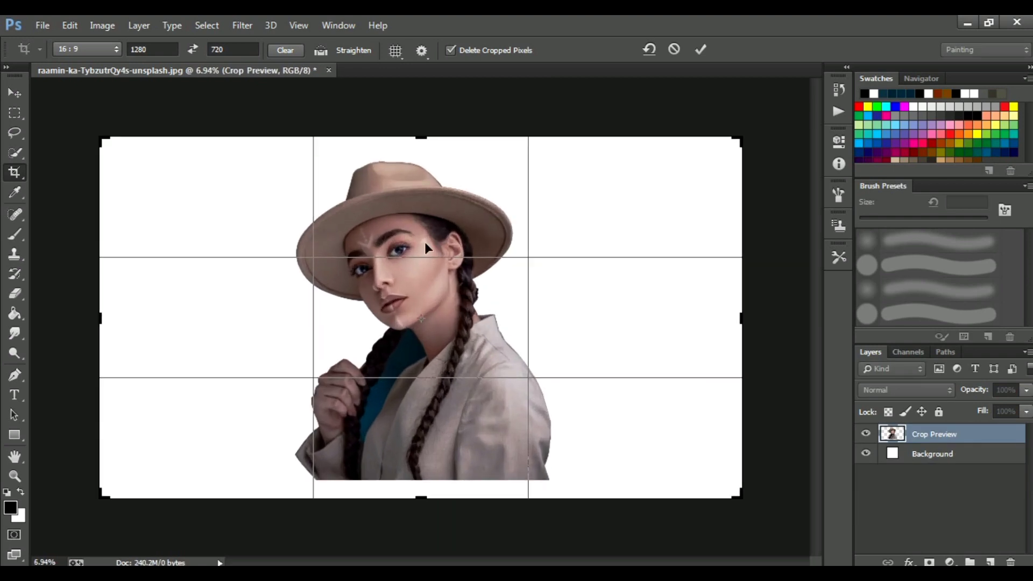
left_click_drag(440, 253, 451, 258)
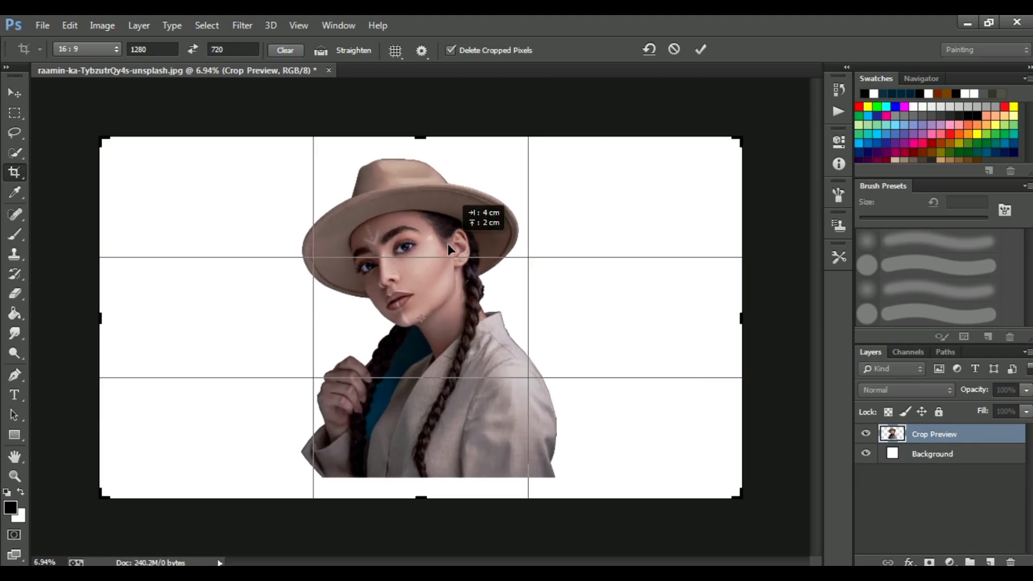
key("Return")
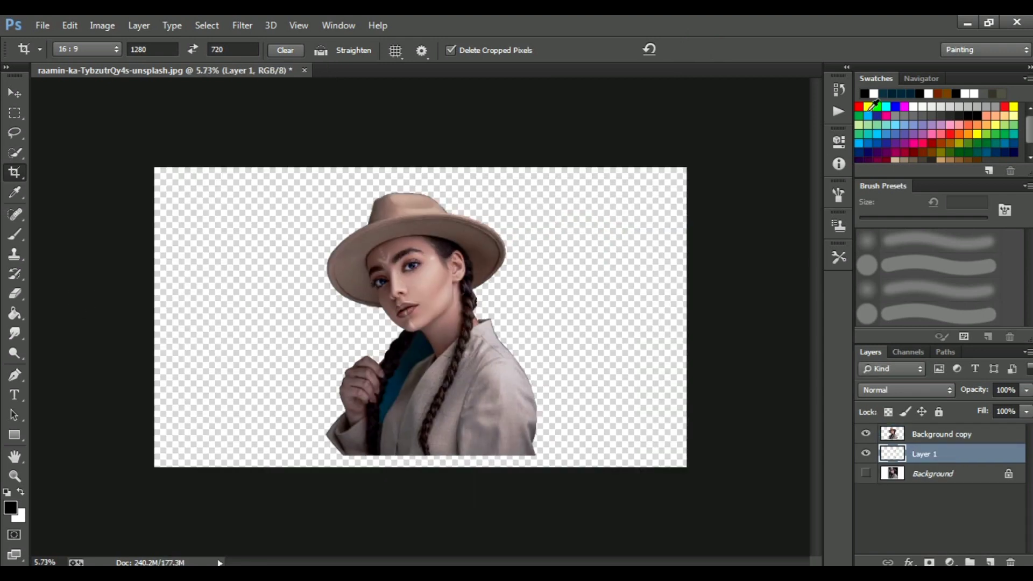
Step: Fill Layer 1 with dark blue, hide it, and return to the Background copy layer
left_click(15, 320)
left_click(487, 277)
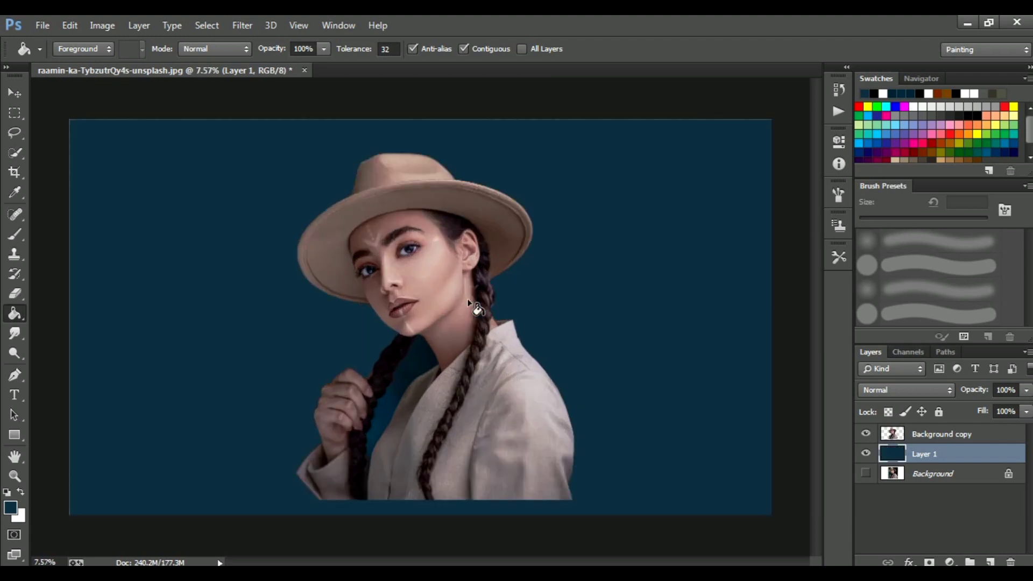
scroll(472, 304, "up", 3)
left_click(869, 457)
scroll(406, 362, "up", 2)
scroll(406, 362, "up", 2)
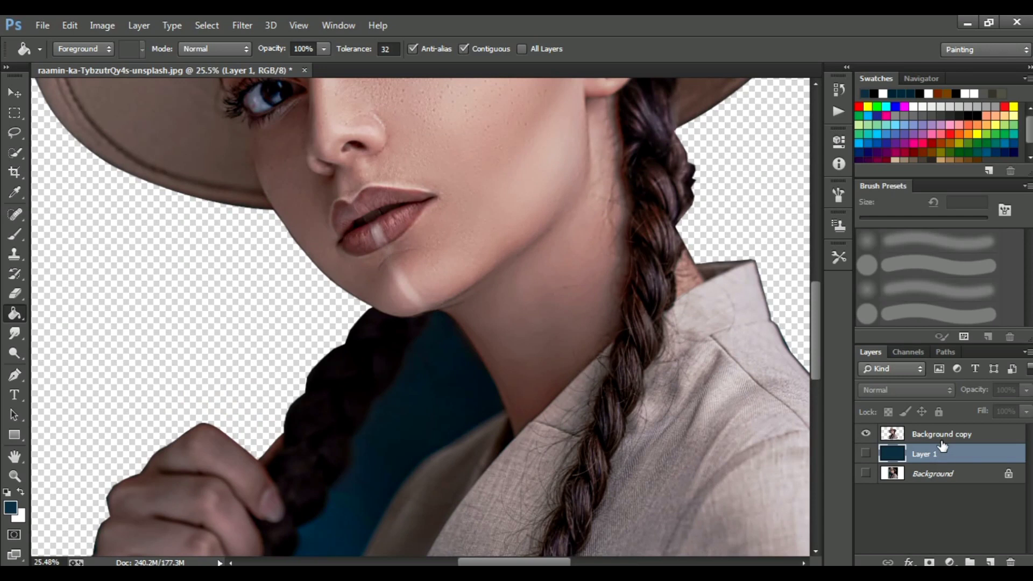
left_click(942, 434)
Step: Trace a new Pen path along the chin, neck and collar edge
left_click(15, 374)
scroll(449, 362, "up", 3)
scroll(414, 295, "up", 3)
left_click(323, 353)
left_click(369, 308)
left_click(402, 246)
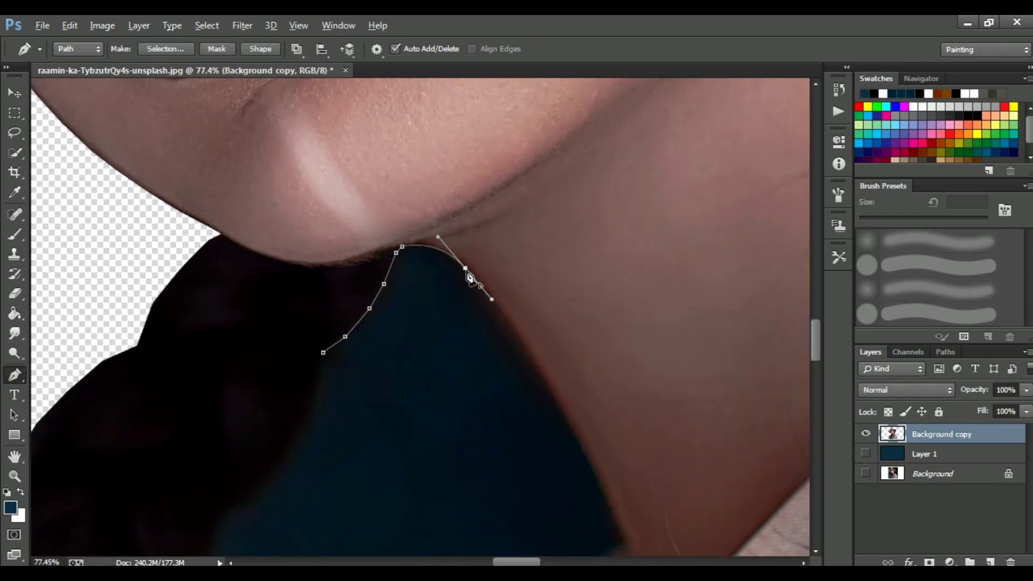
left_click_drag(468, 277, 408, 204)
left_click(449, 249)
left_click(485, 311)
left_click_drag(525, 412, 438, 357)
left_click(431, 415)
left_click(403, 364)
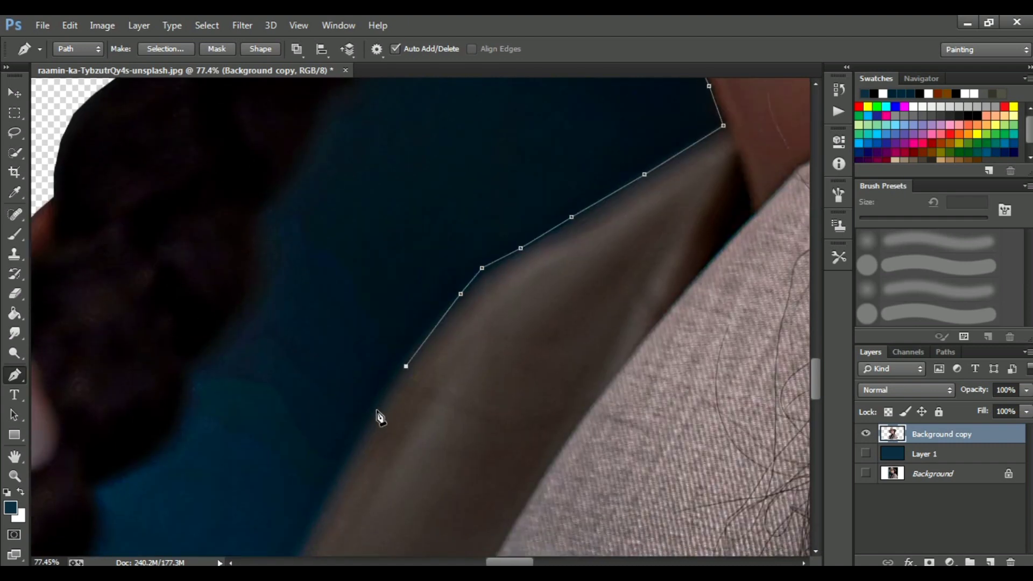
left_click(431, 240)
key("ctrl+z")
Step: Continue the path up the neck, hair and braid edge and close it around the gap
left_click(372, 305)
scroll(373, 304, "down", 4)
left_click(408, 176)
left_click(385, 245)
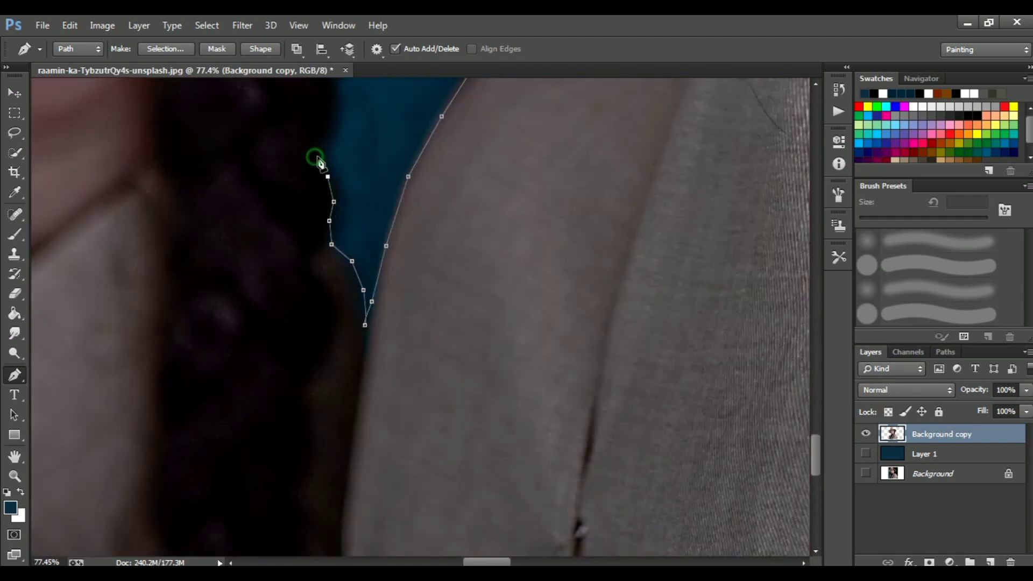
left_click(318, 162)
scroll(350, 269, "up", 4)
left_click(373, 218)
scroll(406, 239, "up", 1)
scroll(425, 438, "up", 4)
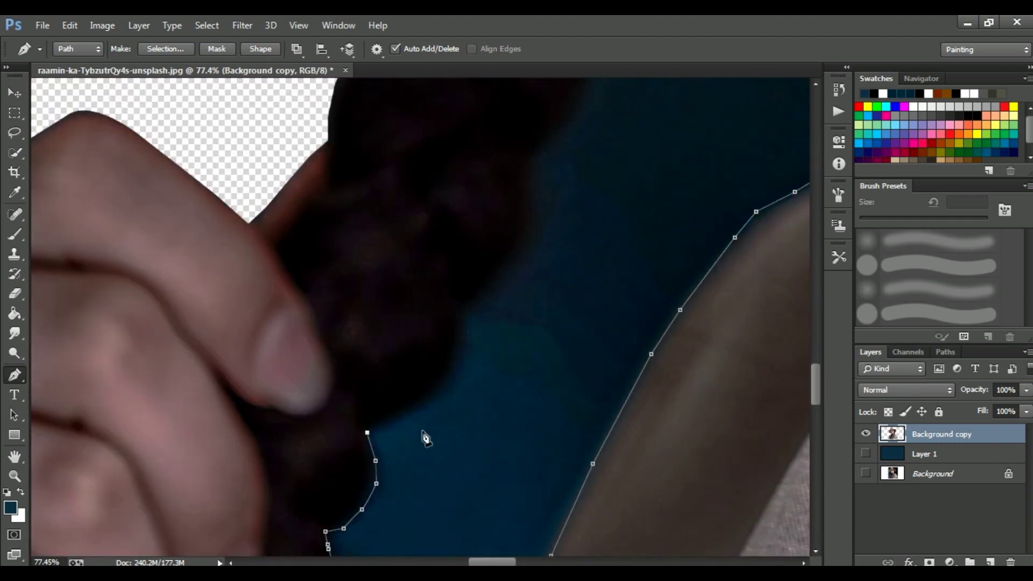
scroll(425, 438, "down", 3)
left_click(439, 382)
scroll(438, 383, "up", 3)
left_click(513, 410)
scroll(513, 410, "up", 3)
left_click(487, 369)
Step: Delete the enclosed background gap beside the neck and show the dark blue layer
right_click(542, 373)
left_click(588, 265)
left_click(597, 177)
scroll(563, 323, "down", 1)
key("Delete")
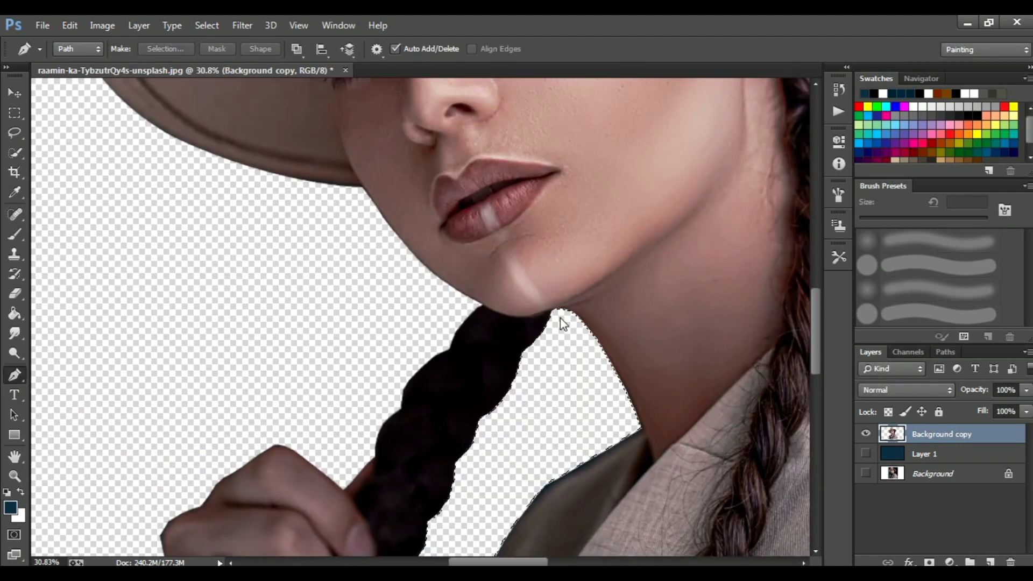
scroll(563, 323, "down", 2)
scroll(565, 322, "down", 2)
scroll(554, 333, "down", 2)
left_click(866, 453)
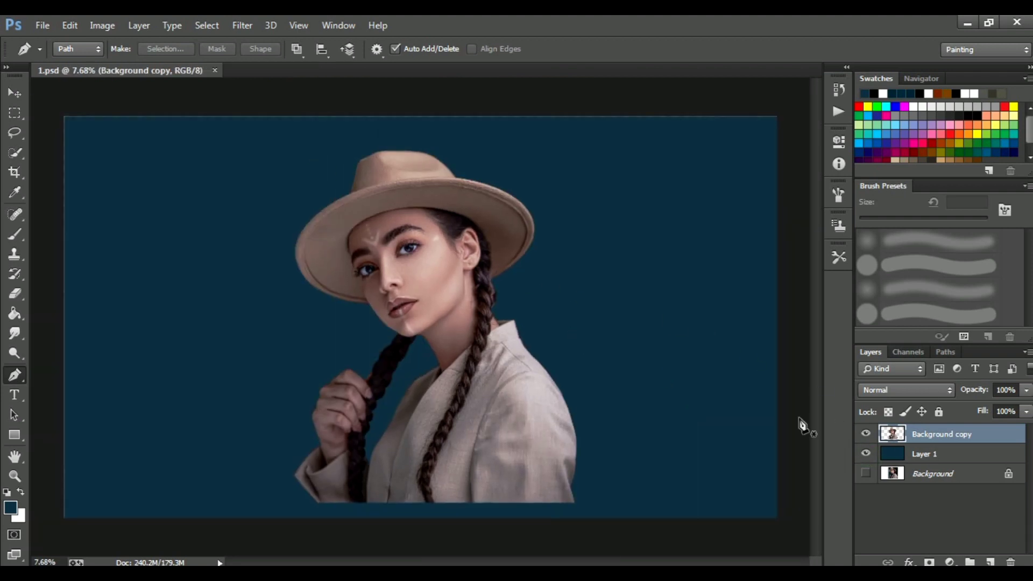
Step: Duplicate Background copy, place Layer 1 between the two copies, and add a Vibrance adjustment
left_click_drag(941, 434, 990, 561)
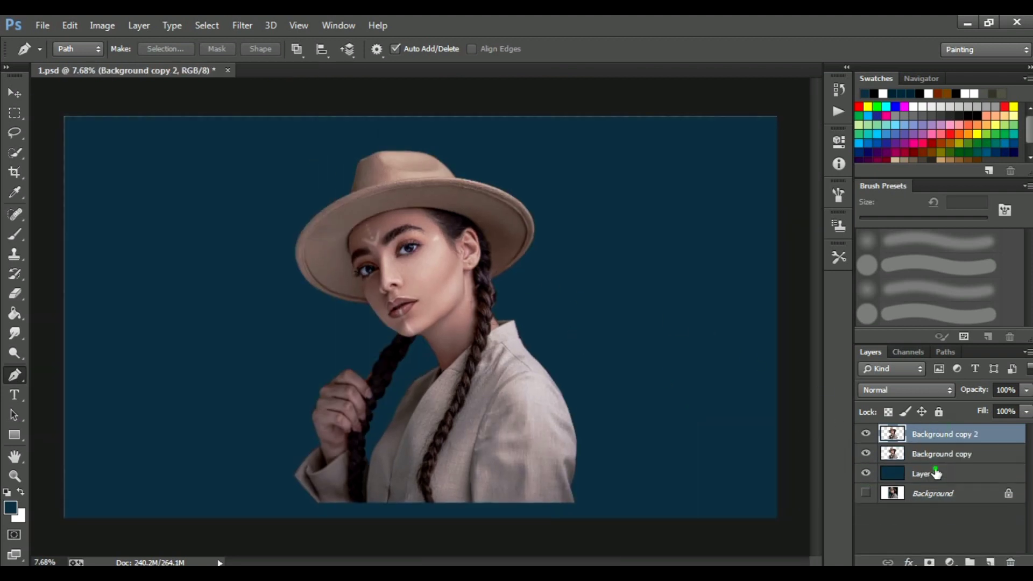
left_click_drag(936, 473, 925, 447)
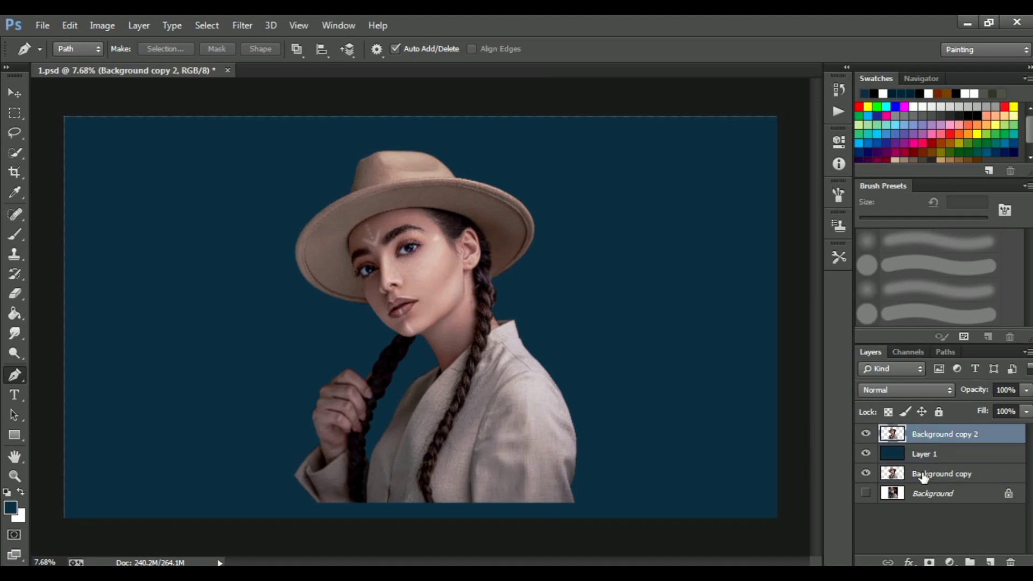
left_click(950, 561)
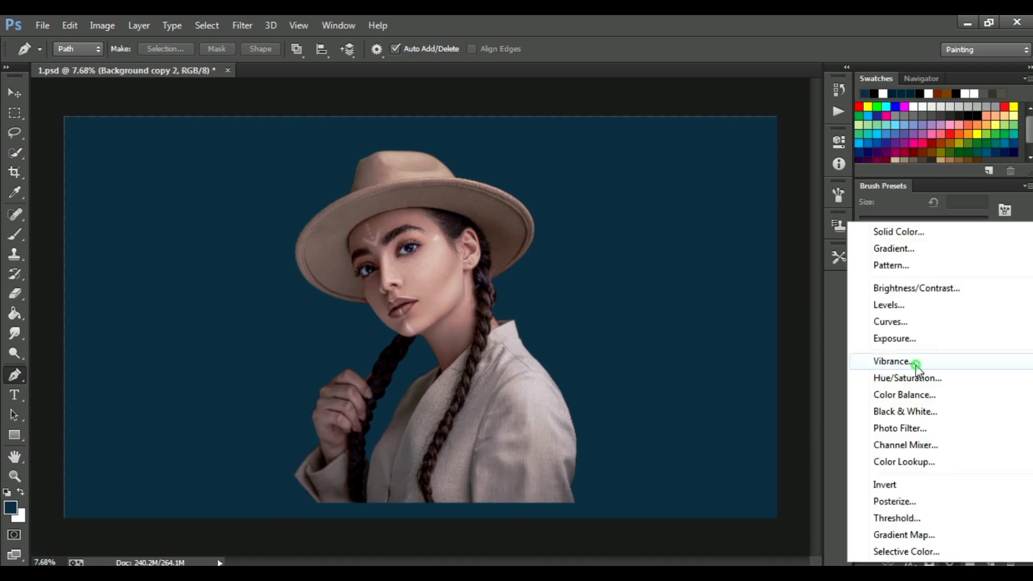
left_click(914, 364)
scroll(580, 253, "up", 2)
scroll(580, 253, "up", 2)
scroll(651, 215, "up", 2)
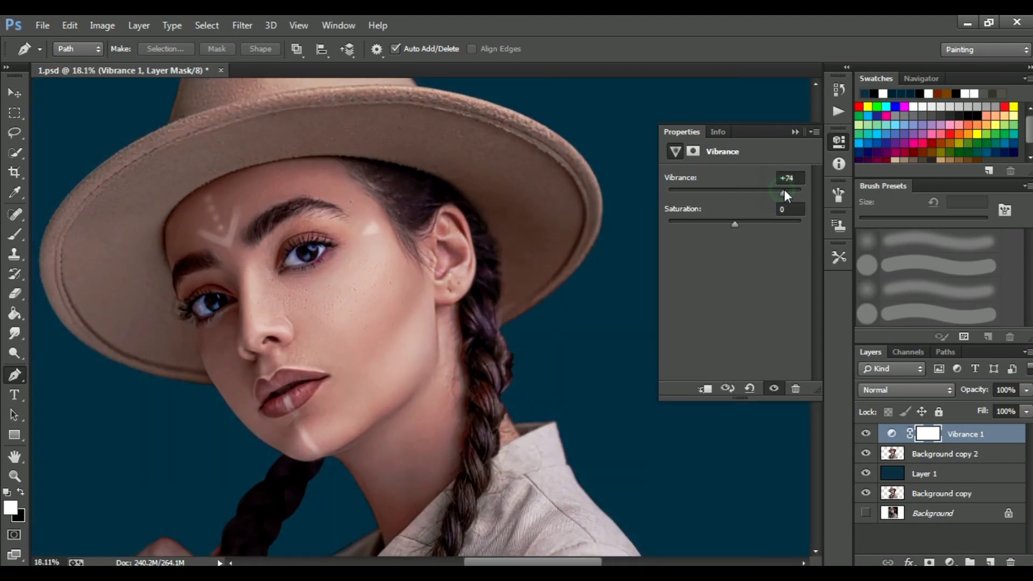
Step: Set Vibrance +100 and Saturation +18, and remove a stray anchor point
left_click_drag(735, 224, 746, 223)
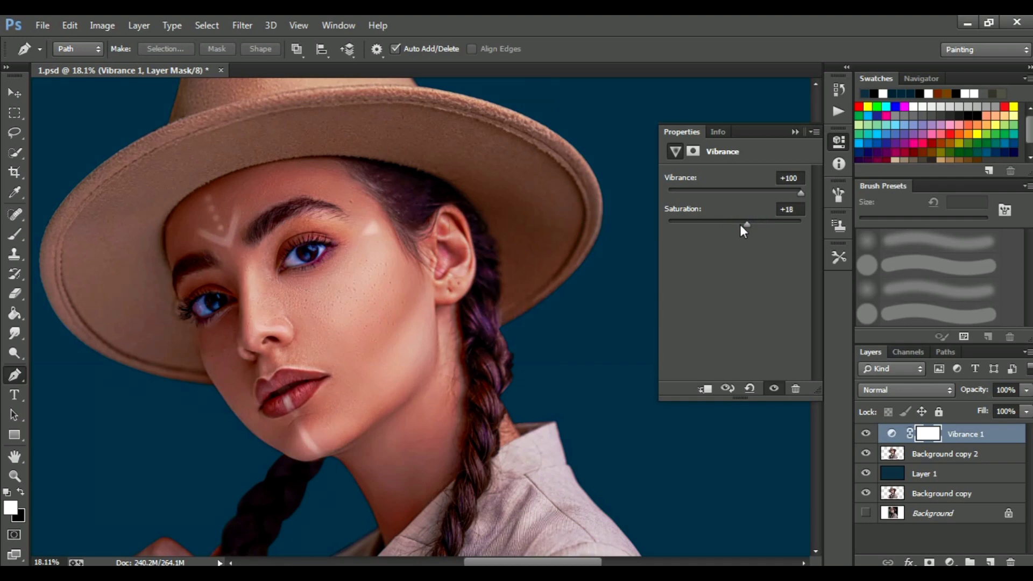
left_click(608, 265)
left_click(795, 132)
right_click(644, 195)
left_click(691, 215)
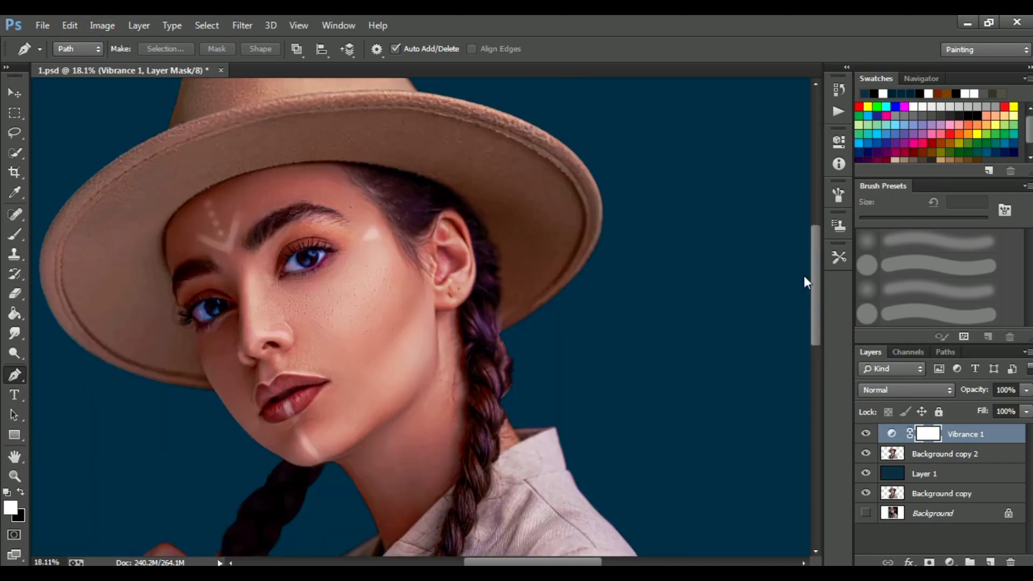
Step: Clip the Vibrance adjustment to the top copy, Background copy 2
double_click(892, 432)
left_click(705, 388)
left_click(795, 131)
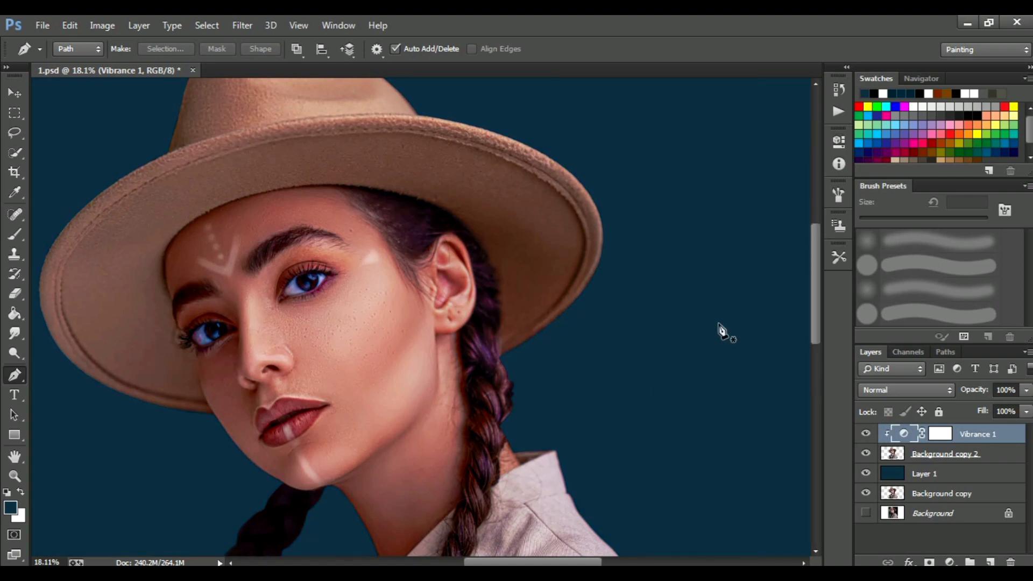
left_click(922, 454)
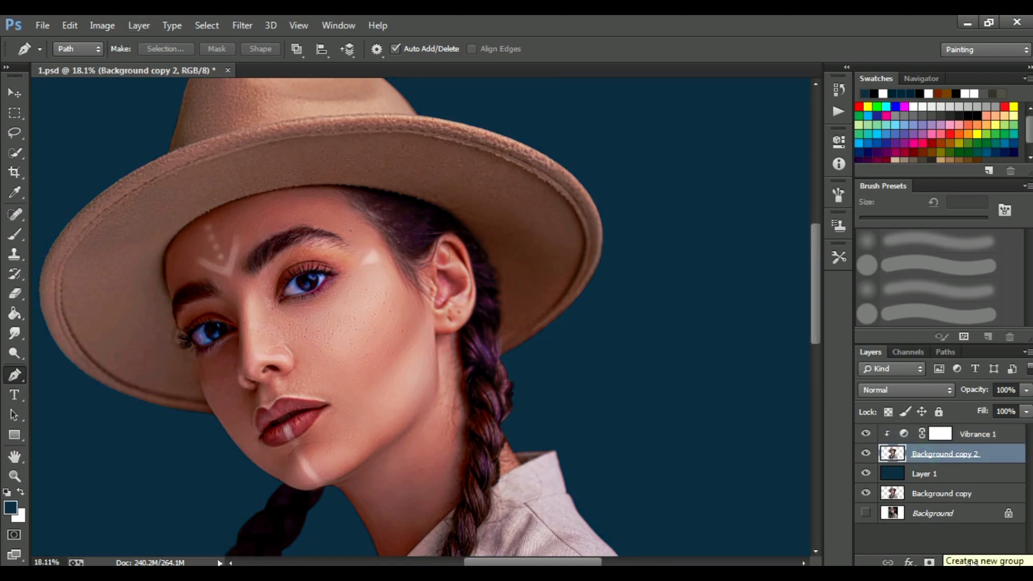
Step: Apply Brightness/Contrast to the top copy with Brightness 23 and Contrast 13
left_click(102, 25)
left_click(502, 173)
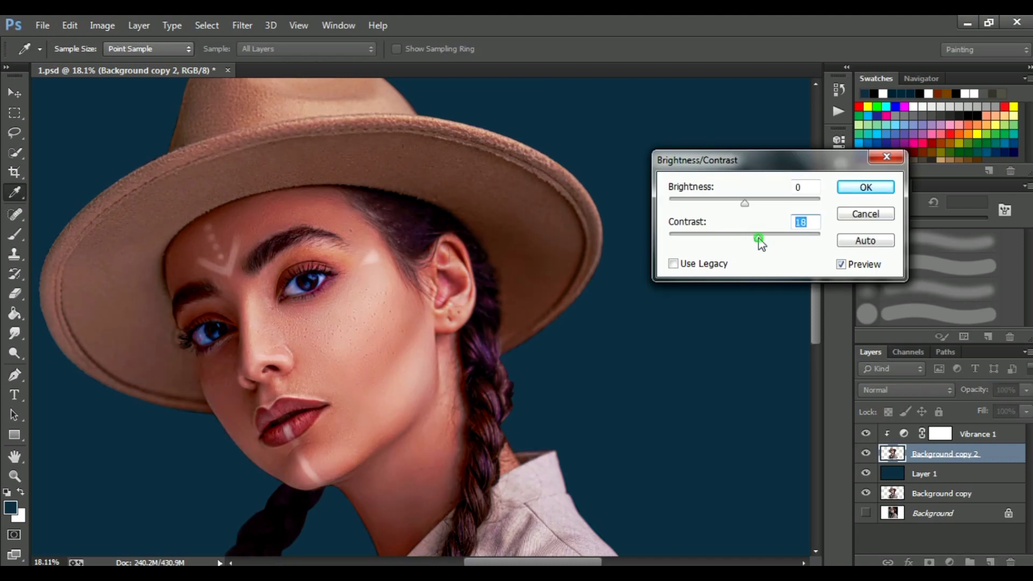
left_click_drag(752, 207, 756, 211)
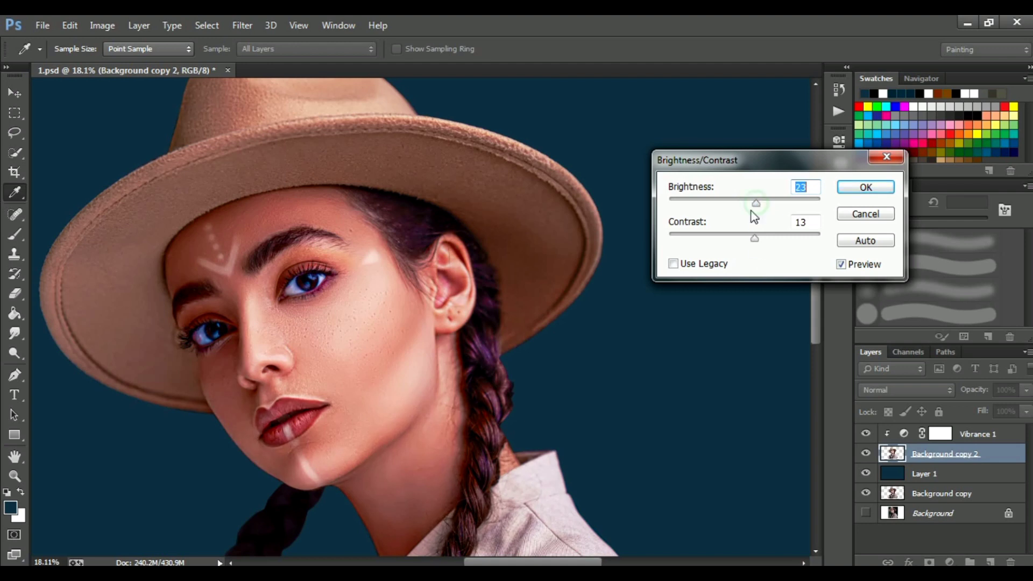
left_click(862, 187)
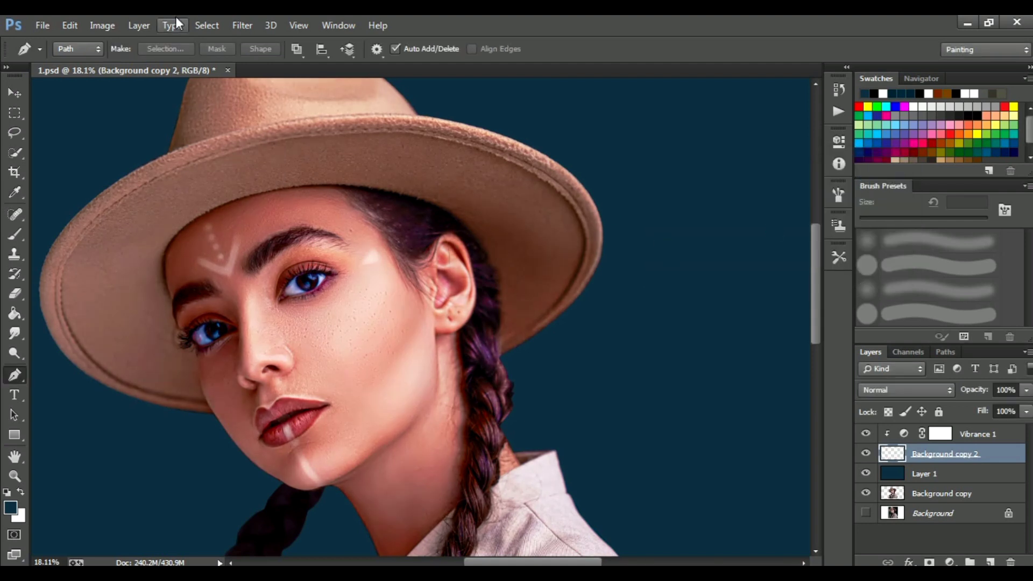
Step: Apply Levels with the white input slider at about 227 to brighten highlights
left_click(102, 25)
left_click(280, 76)
left_click_drag(796, 365, 775, 365)
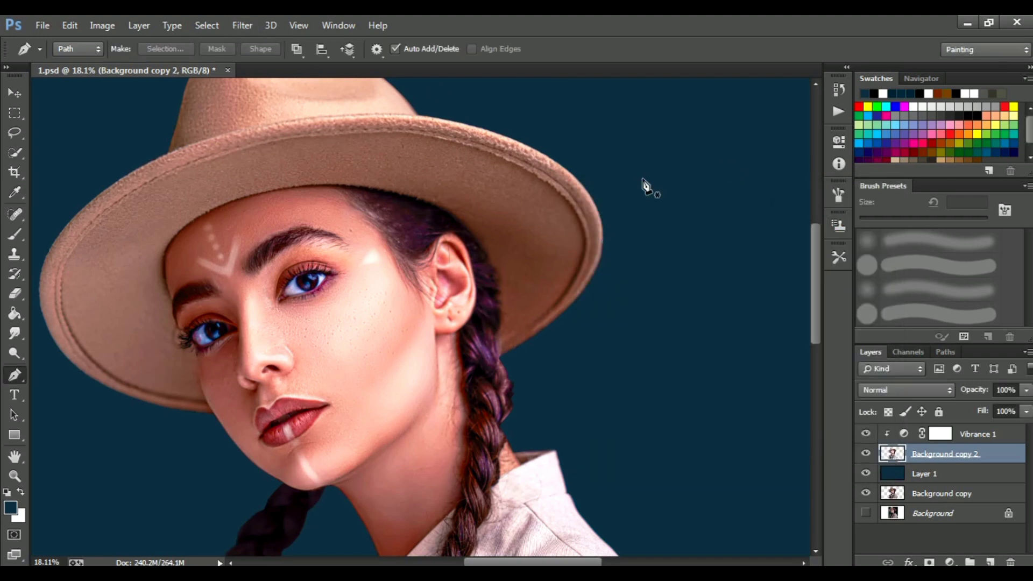
Step: Merge Vibrance 1 and Background copy 2 into a single layer
left_click(996, 436)
left_click(984, 455, "shift")
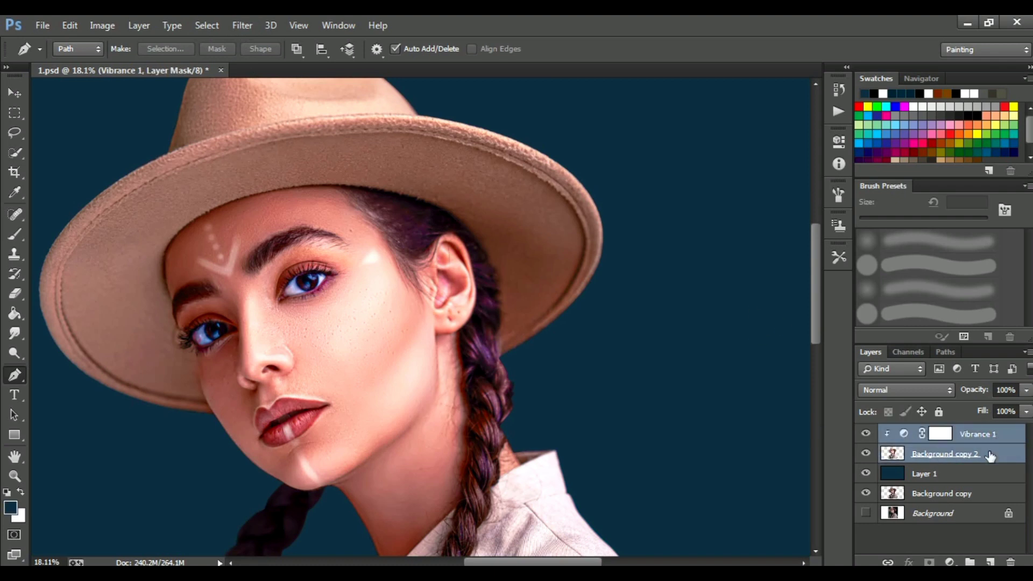
right_click(984, 455)
left_click(726, 449)
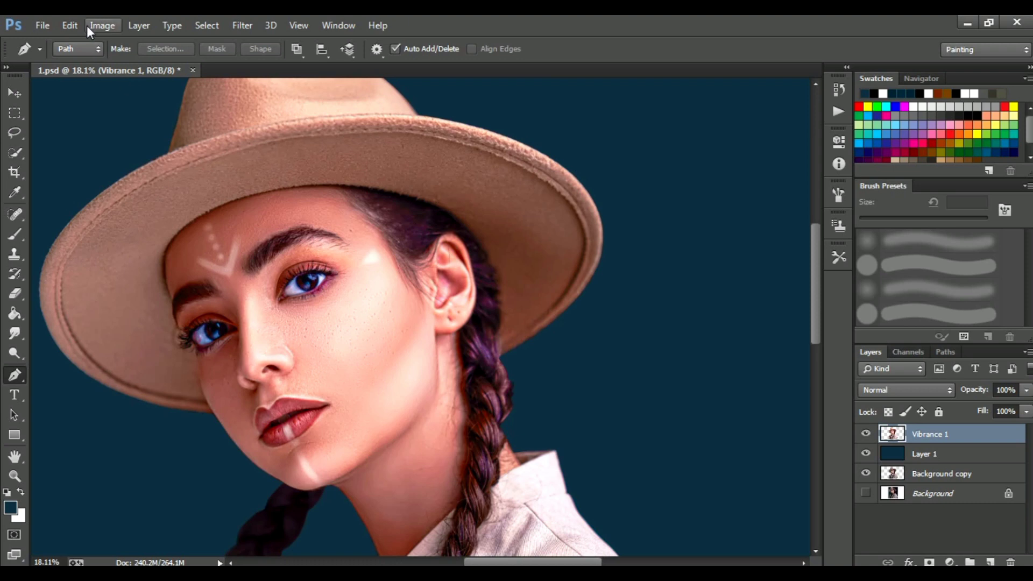
Step: Apply Unsharp Mask at Amount 152%, Radius 5.4 px, Threshold 0 to the merged layer
left_click(242, 25)
left_click(489, 324)
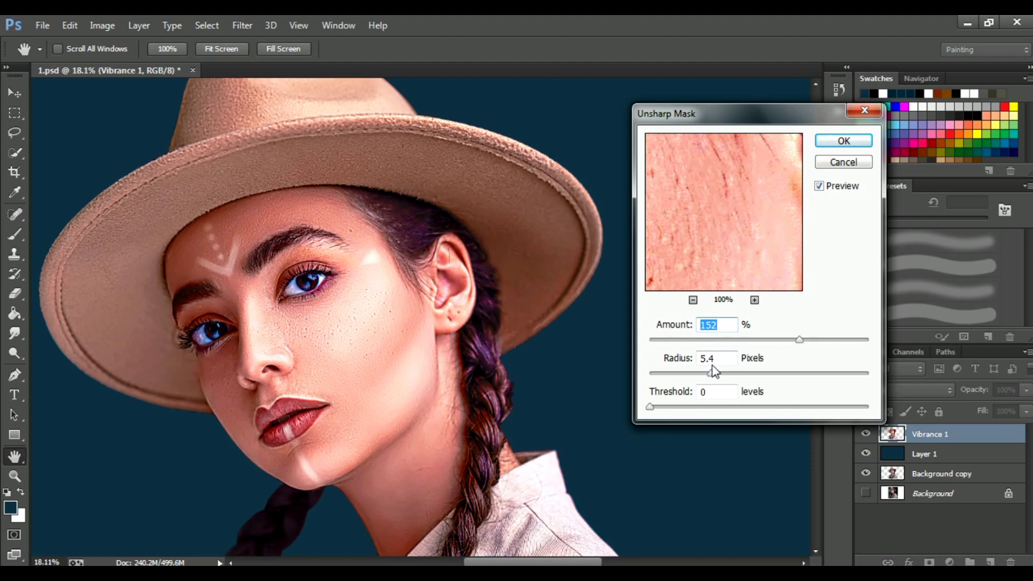
left_click(845, 142)
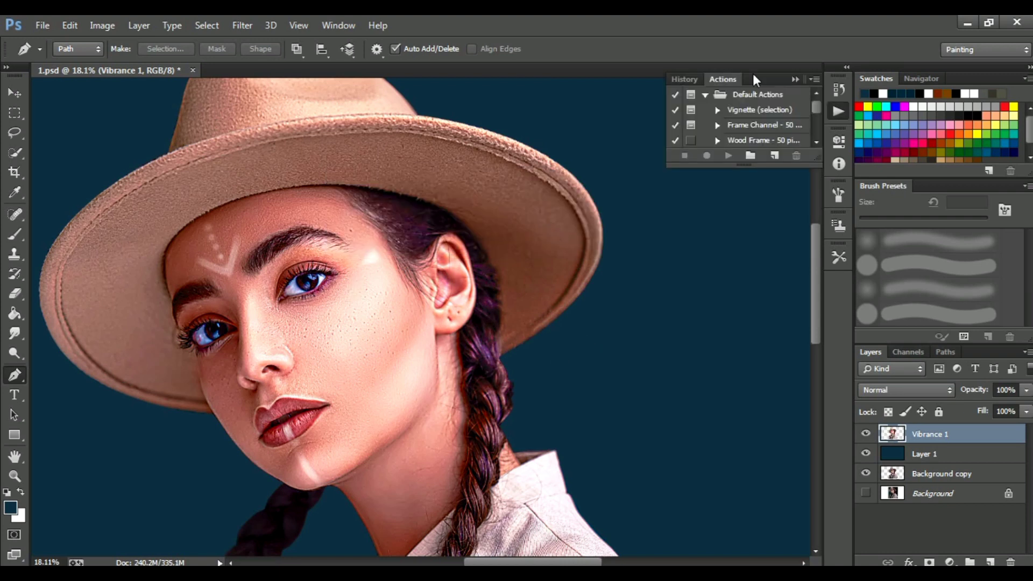
Step: Move the Background copy layer above Layer 1
left_click(795, 79)
left_click(938, 475)
left_click_drag(951, 444, 949, 446)
Step: Toggle Vibrance 1 visibility to compare the result, then select the Vibrance 1 layer
left_click(866, 433)
scroll(608, 352, "down", 5)
scroll(608, 352, "up", 1)
left_click(865, 433)
left_click(865, 433)
scroll(485, 299, "up", 1)
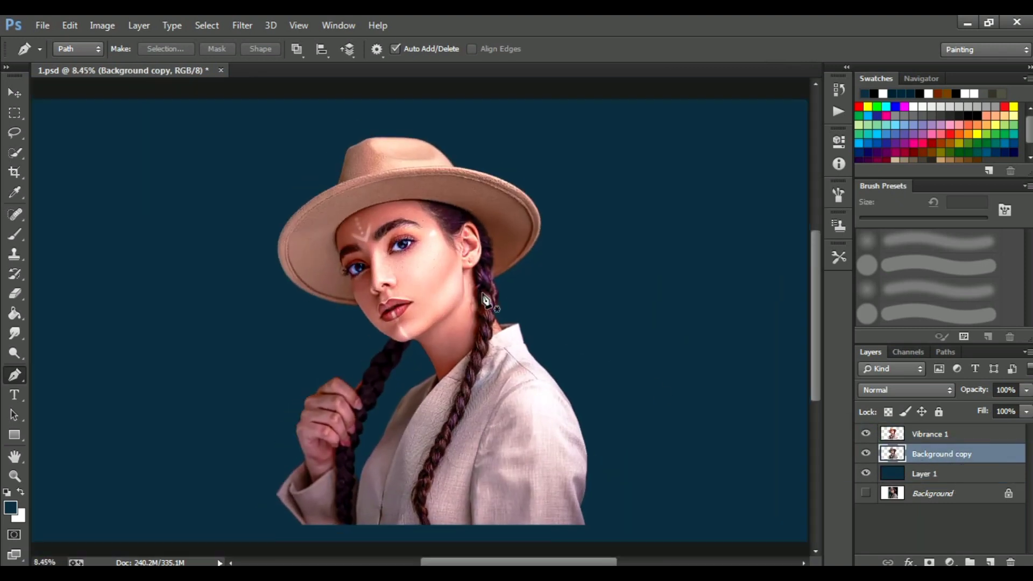
key("alt+F9")
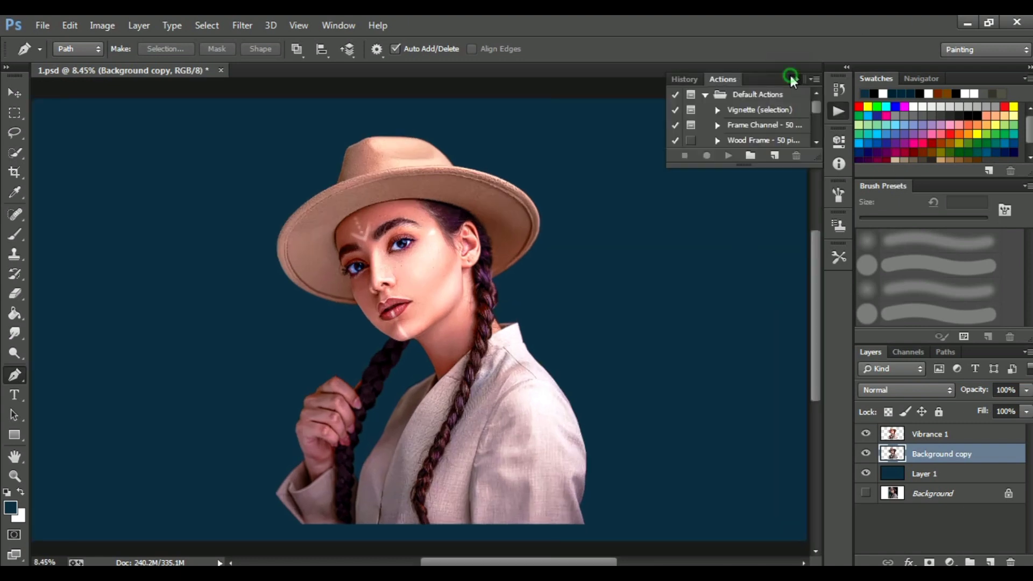
left_click(790, 76)
key("alt+bracketright")
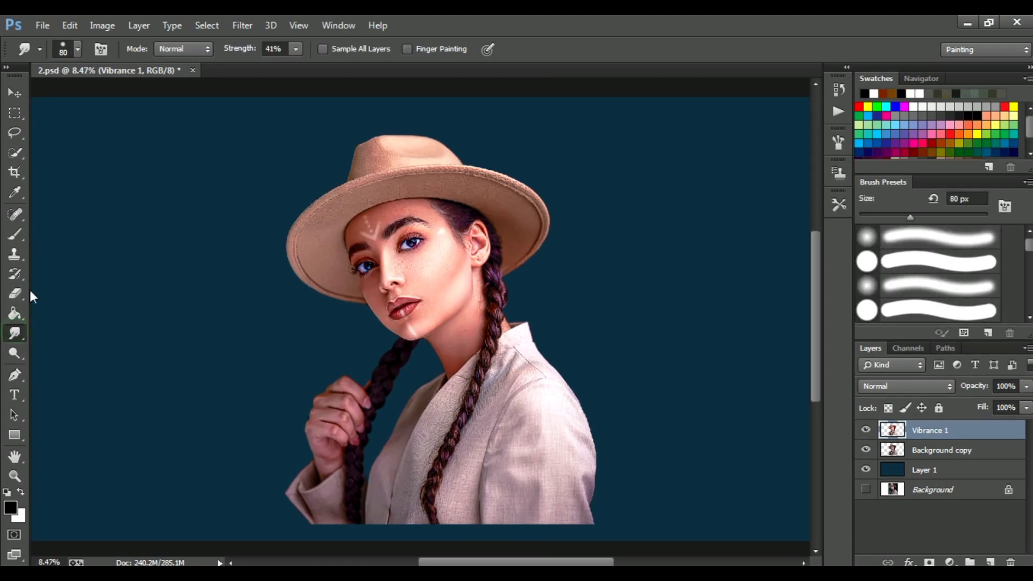
Step: Set the Smudge tool to the 65 px soft brush, enlarged for blending
left_click(78, 50)
scroll(128, 246, "down", 1)
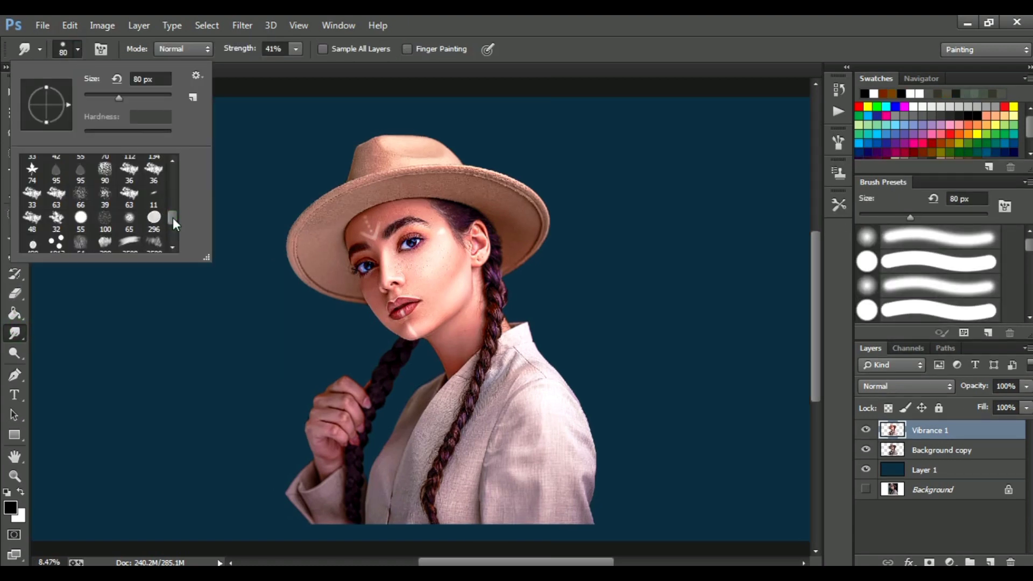
left_click(130, 222)
left_click(265, 67)
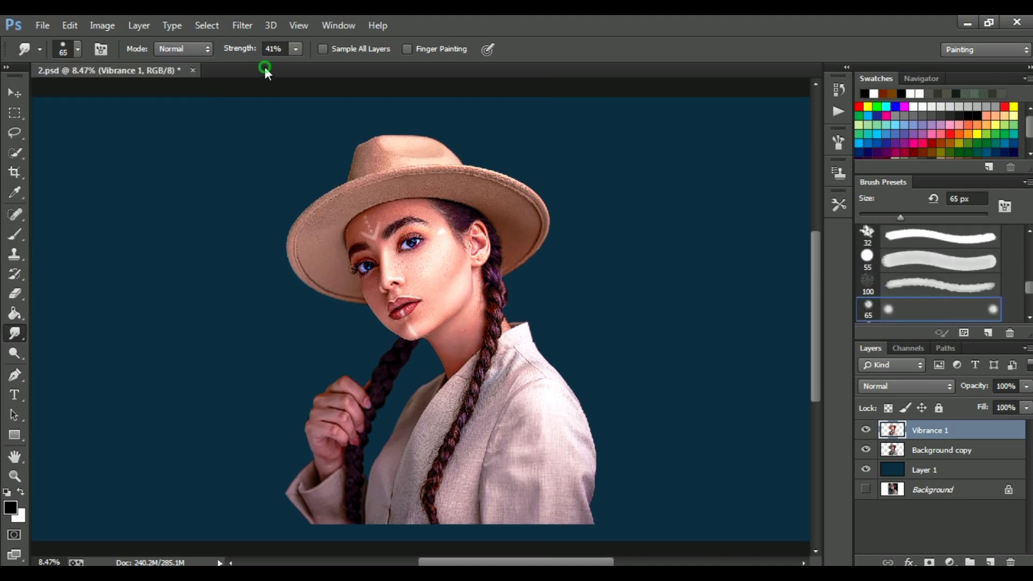
left_click(78, 50)
key("Return")
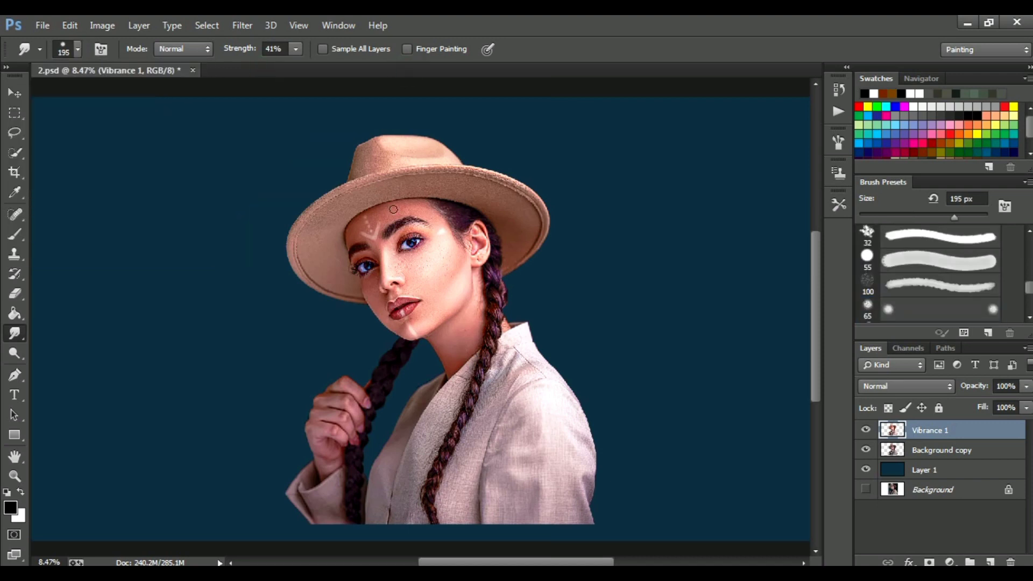
Step: Smudge the forehead, brow-to-eyelid skin and eyebrow hair into smooth strokes
left_click_drag(382, 251, 796, 255)
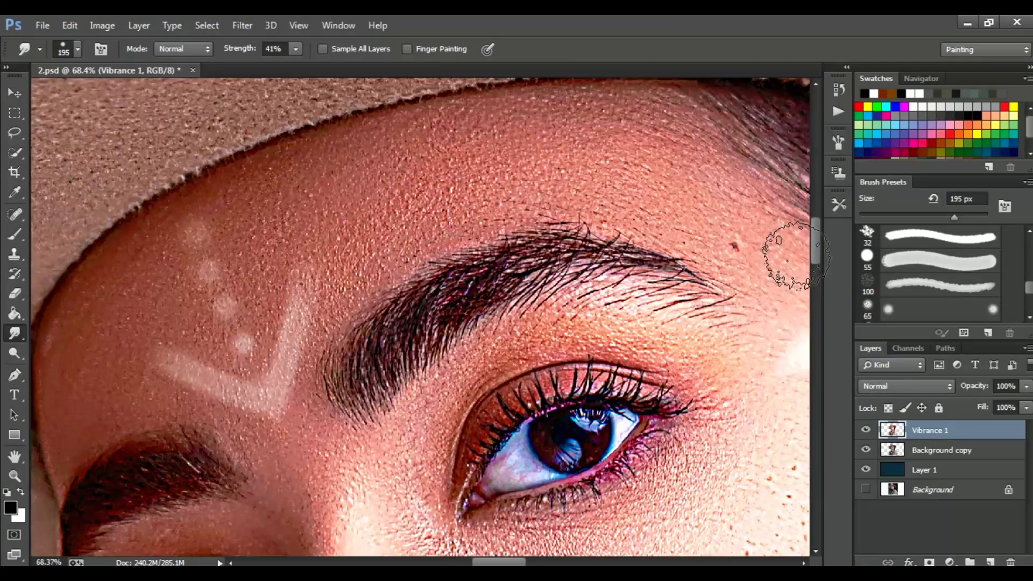
scroll(418, 200, "up", 2)
mouse_move(378, 300)
left_mouse_down()
mouse_move(203, 271)
mouse_move(237, 269)
left_mouse_up()
mouse_move(304, 329)
left_mouse_down()
mouse_move(424, 240)
mouse_move(567, 162)
mouse_move(527, 258)
mouse_move(571, 221)
mouse_move(675, 224)
mouse_move(785, 298)
left_mouse_up()
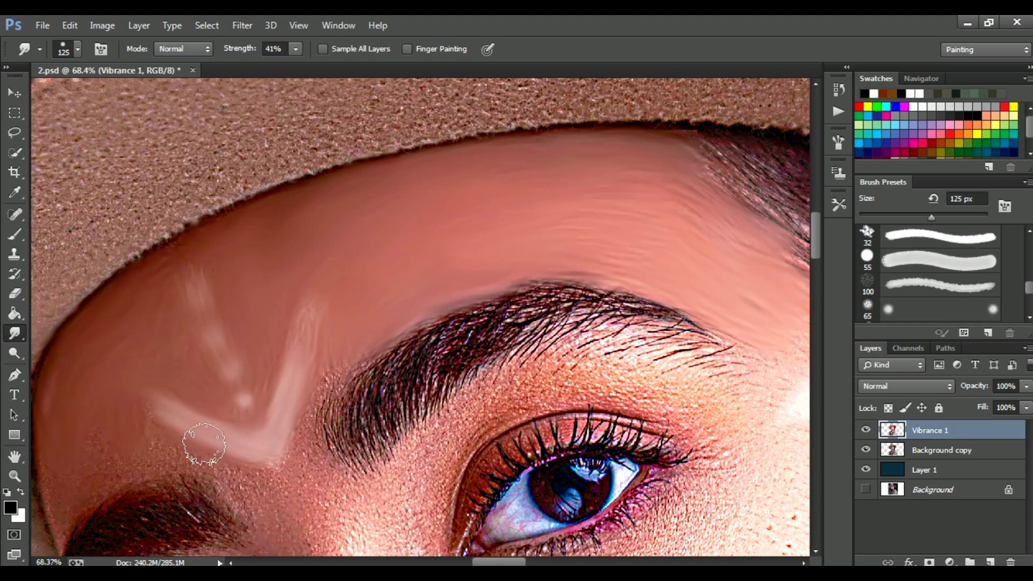
scroll(785, 278, "down", 3)
mouse_move(365, 280)
left_mouse_down()
mouse_move(438, 212)
mouse_move(558, 172)
mouse_move(672, 204)
mouse_move(726, 237)
left_mouse_up()
left_click(570, 350)
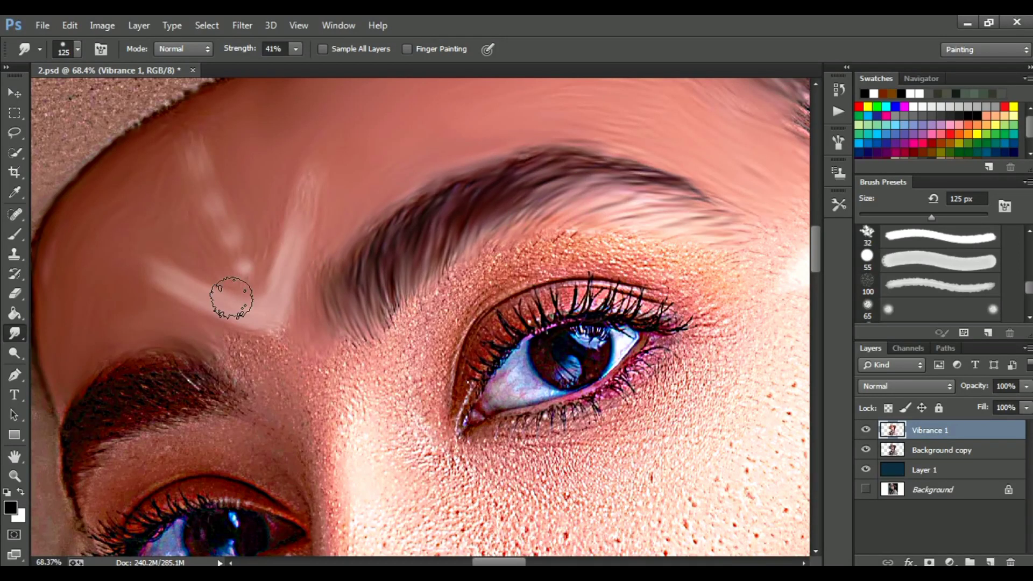
mouse_move(342, 361)
left_mouse_down()
mouse_move(496, 247)
mouse_move(422, 376)
mouse_move(346, 359)
left_mouse_up()
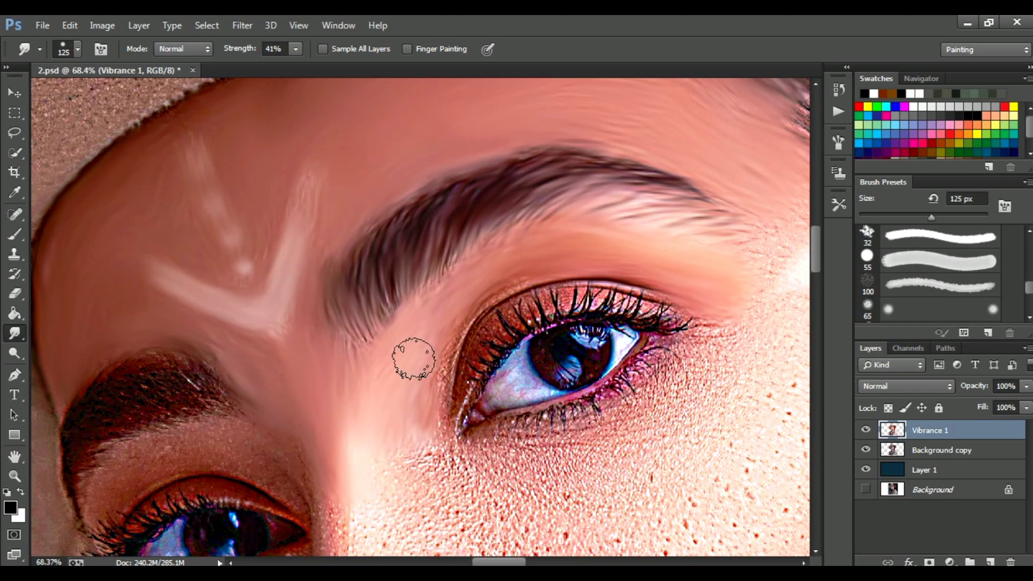
left_click_drag(178, 407, 85, 432)
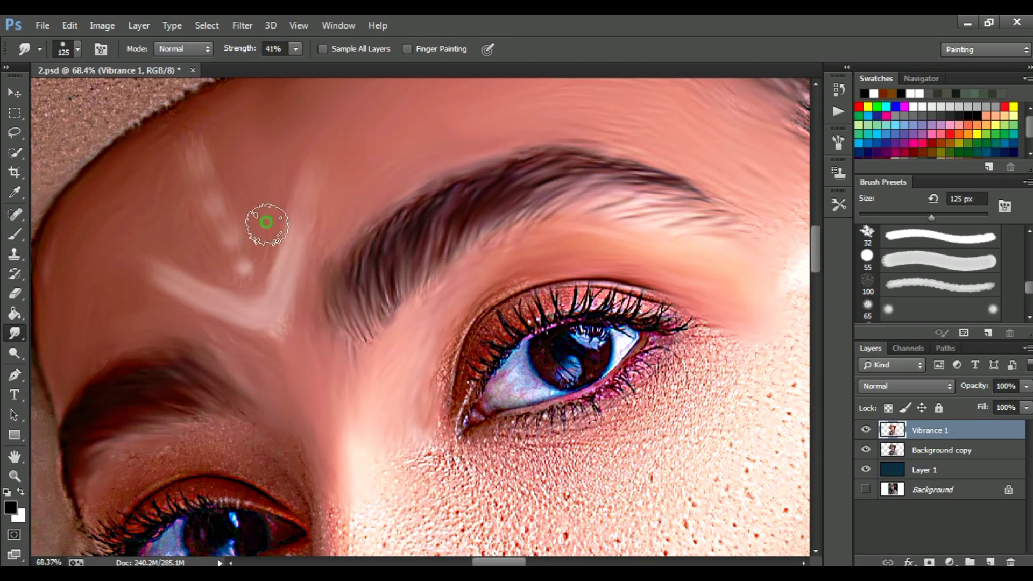
Step: Smudge the inner eye corner and the cheek skin beside the nose and under the eye
left_click_drag(405, 352, 481, 308)
scroll(440, 315, "down", 5)
mouse_move(339, 330)
left_mouse_down()
mouse_move(433, 242)
mouse_move(385, 258)
mouse_move(462, 346)
mouse_move(552, 380)
left_mouse_up()
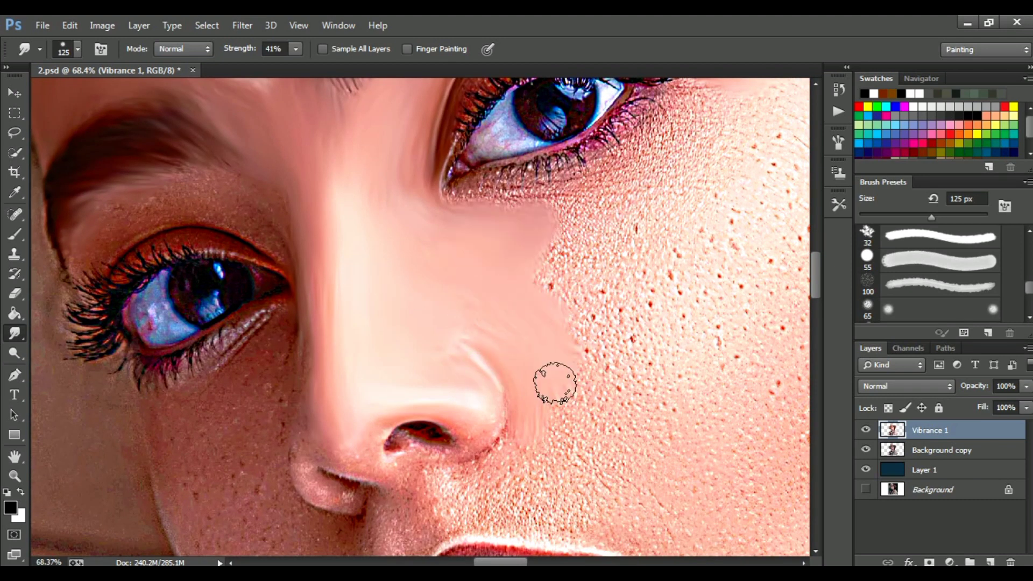
scroll(552, 380, "down", 3)
scroll(479, 392, "right", 2)
mouse_move(448, 269)
left_mouse_down()
mouse_move(448, 371)
mouse_move(508, 207)
mouse_move(415, 258)
left_mouse_up()
scroll(415, 258, "up", 2)
scroll(416, 258, "left", 2)
left_click_drag(521, 161, 524, 376)
Step: Smudge the chin and jawline skin smooth across the lower face
scroll(462, 430, "down", 2)
scroll(463, 430, "right", 1)
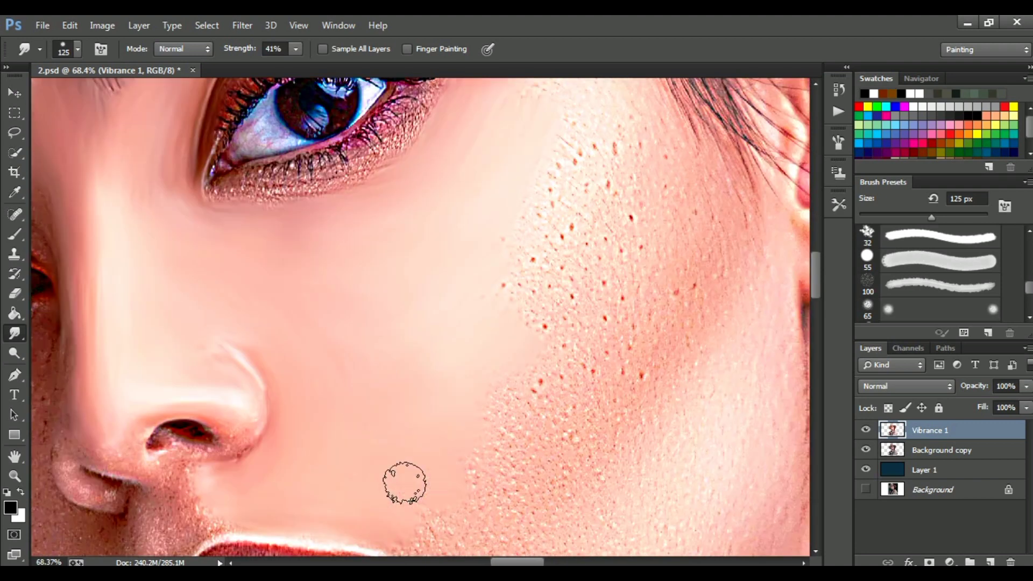
scroll(403, 380, "down", 3)
scroll(491, 304, "up", 3)
scroll(491, 304, "right", 1)
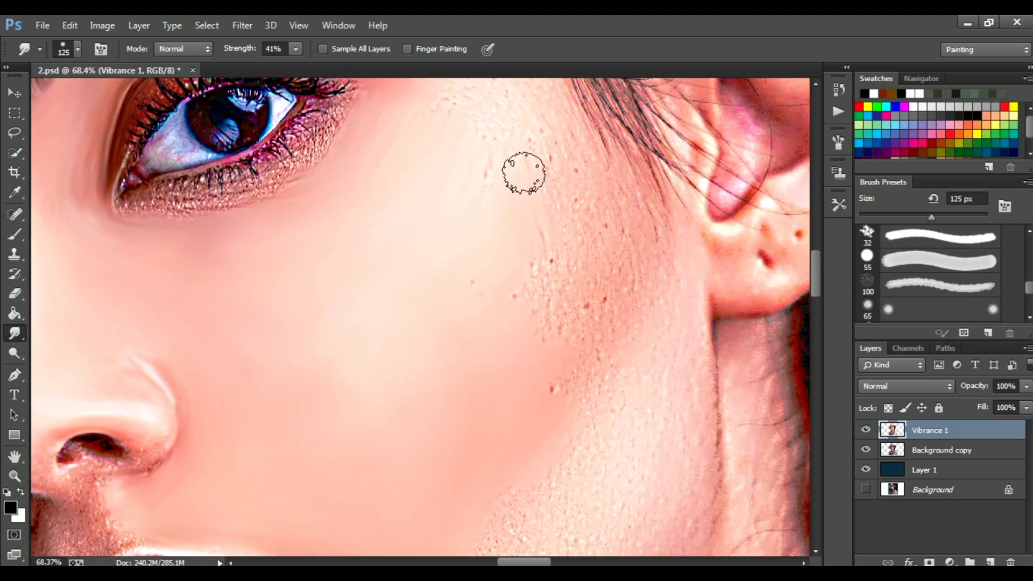
scroll(553, 260, "down", 3)
scroll(596, 331, "right", 1)
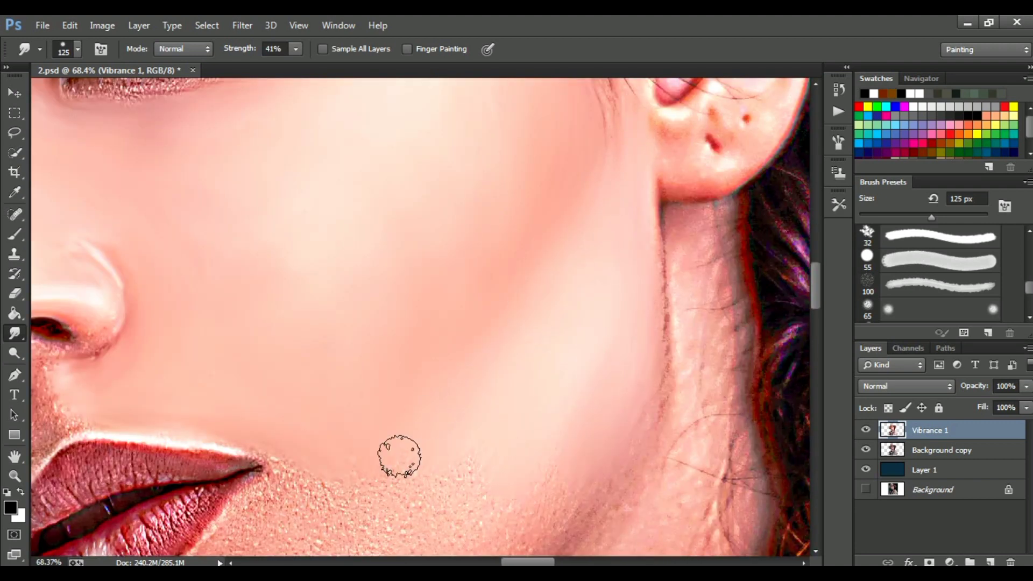
scroll(399, 456, "down", 2)
scroll(295, 426, "down", 2)
scroll(295, 427, "left", 1)
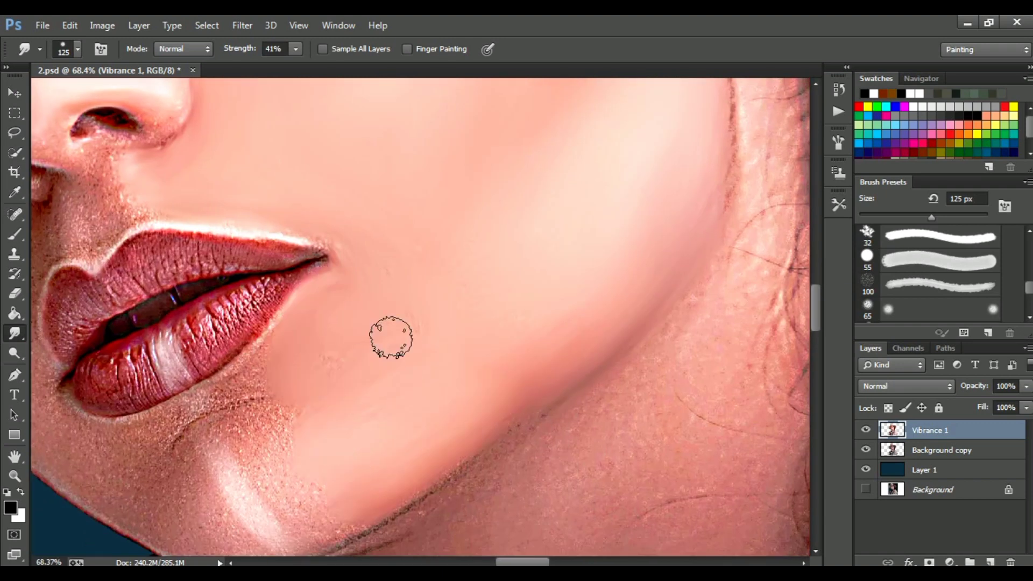
scroll(391, 337, "down", 1)
scroll(391, 337, "left", 1)
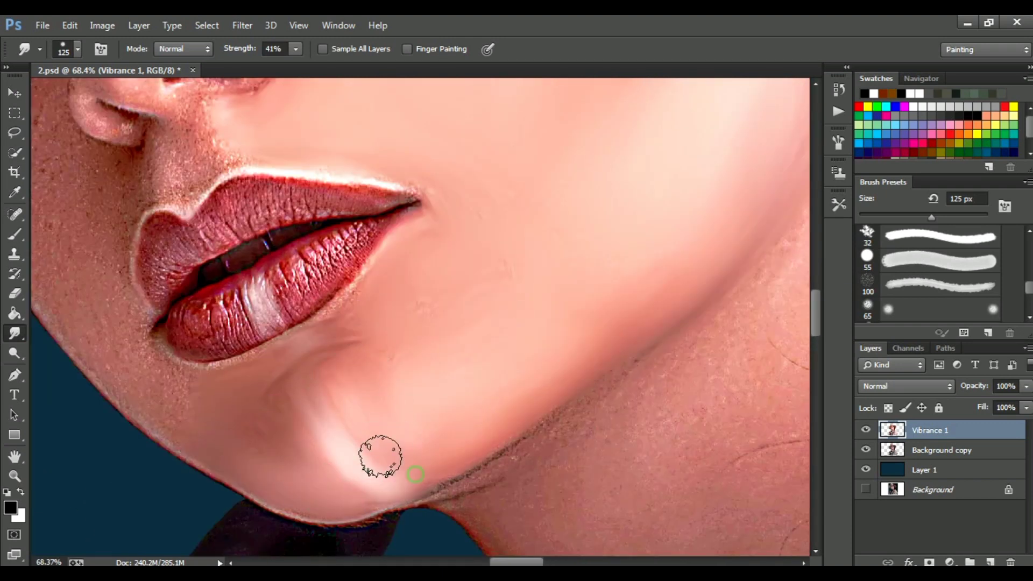
scroll(113, 304, "up", 3)
scroll(113, 303, "left", 2)
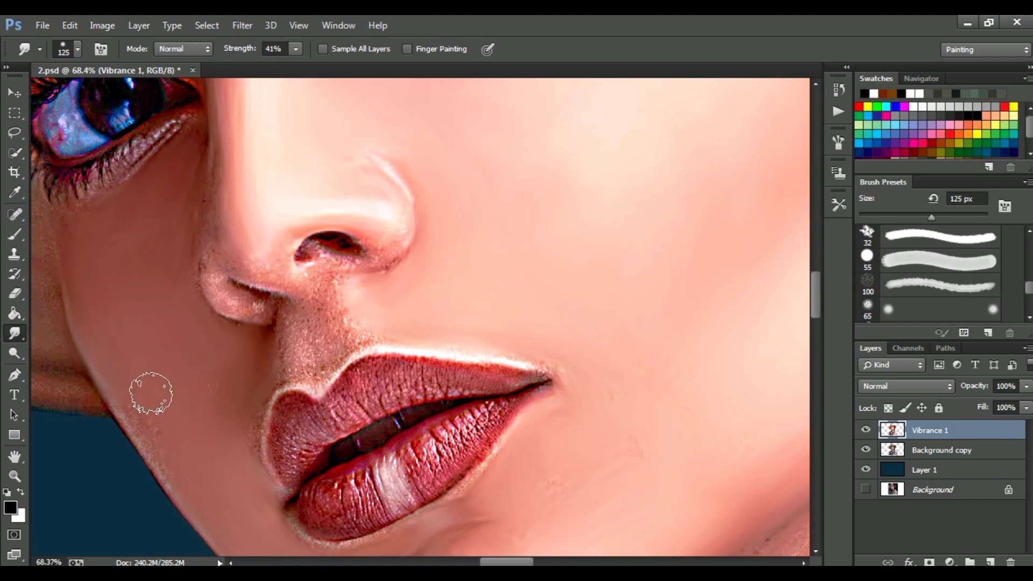
scroll(150, 392, "down", 2)
scroll(184, 318, "right", 1)
scroll(184, 318, "up", 4)
scroll(155, 362, "left", 1)
scroll(155, 362, "up", 3)
scroll(288, 288, "left", 2)
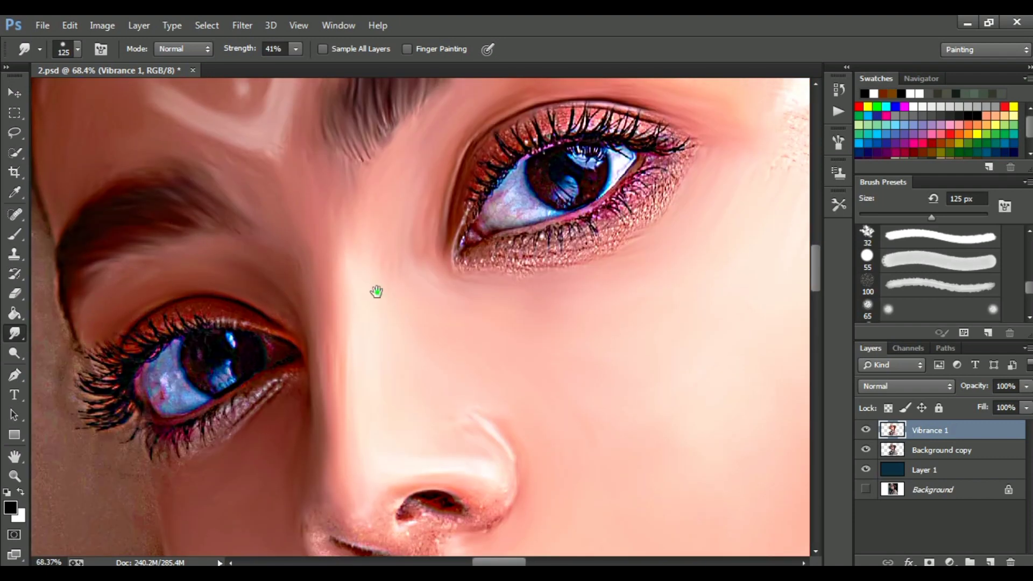
scroll(376, 291, "right", 5)
scroll(274, 270, "up", 2)
scroll(341, 491, "down", 5)
scroll(235, 306, "left", 4)
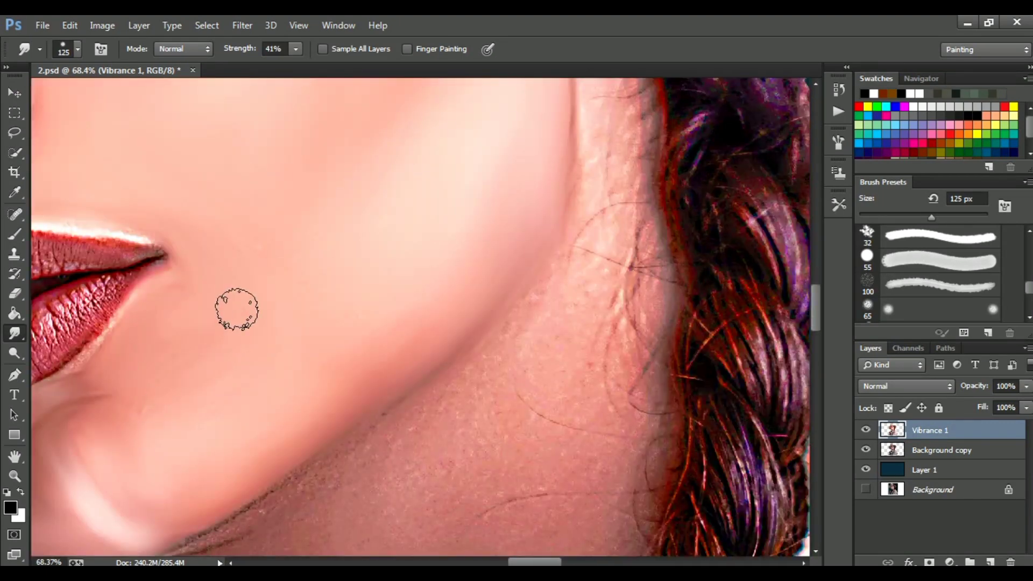
scroll(235, 307, "up", 3)
Step: Reduce the Smudge brush to 80 px and begin blending the lips
key("bracketleft")
key("bracketleft")
key("bracketleft")
scroll(143, 229, "up", 2)
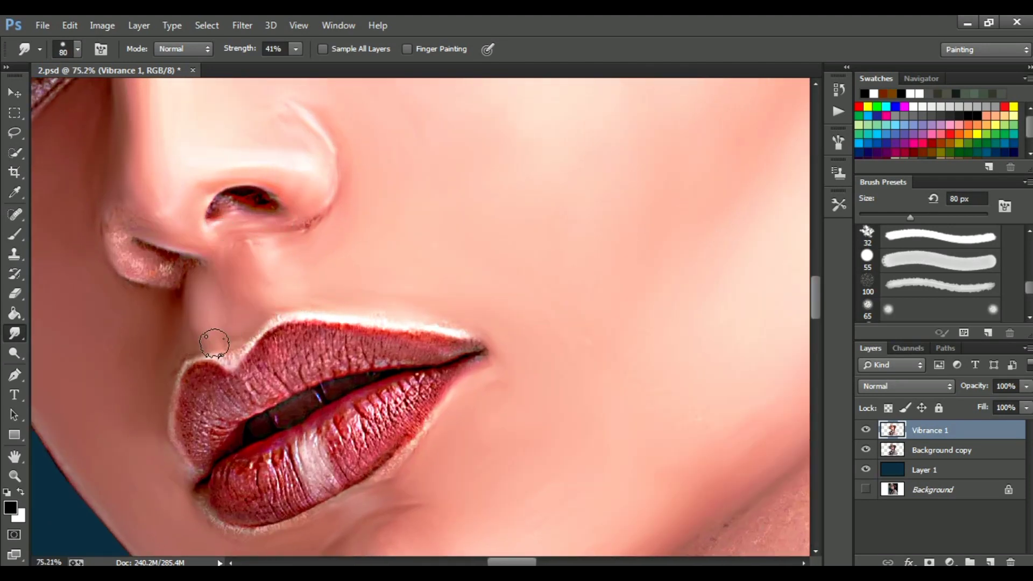
scroll(223, 515, "up", 1)
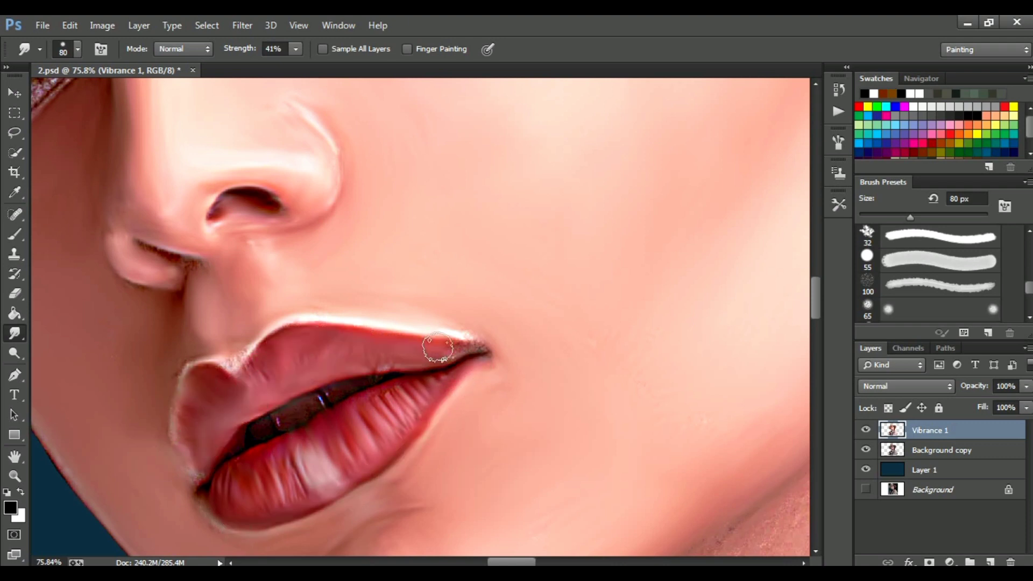
Step: Smooth the skin around the eye corners with a 50 px Smudge brush
scroll(470, 350, "up", 5)
scroll(272, 351, "up", 2)
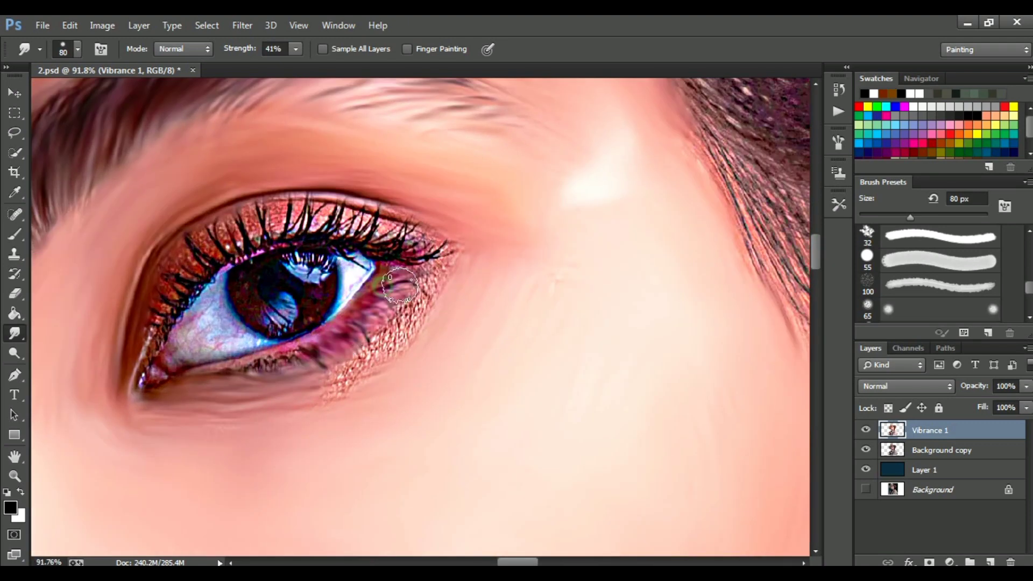
scroll(341, 347, "up", 2)
scroll(366, 345, "up", 1)
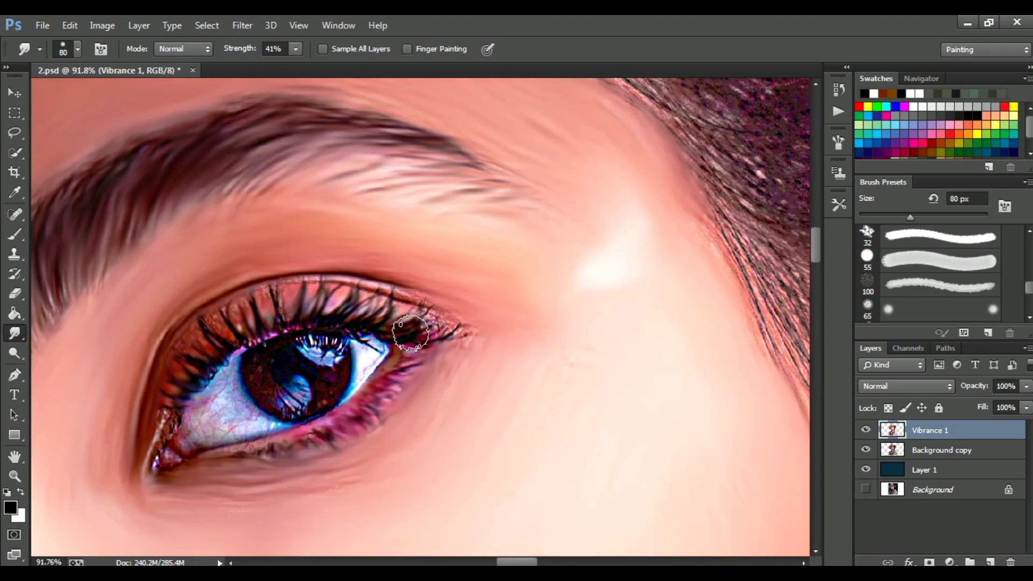
scroll(147, 473, "up", 3)
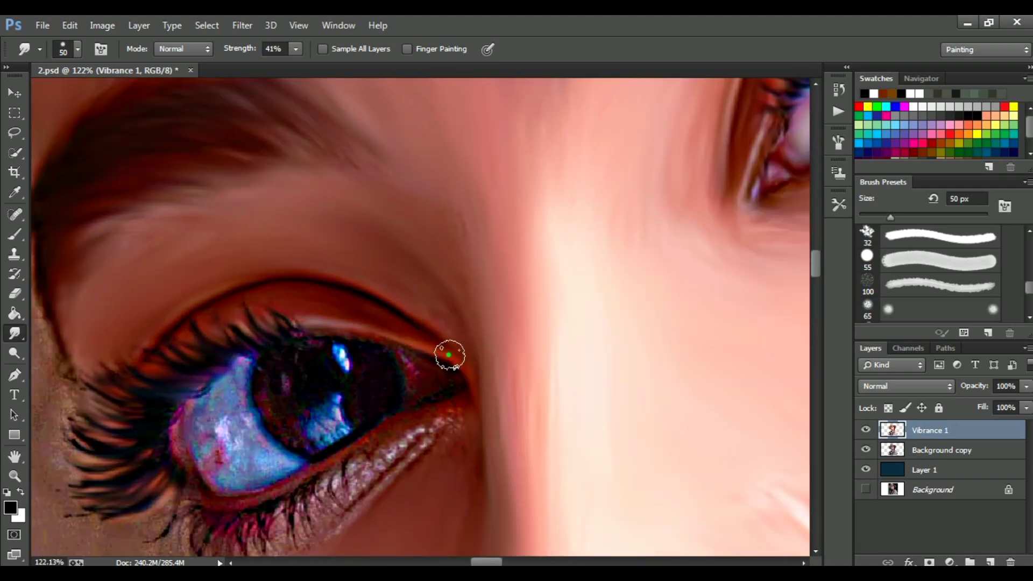
scroll(450, 355, "down", 3)
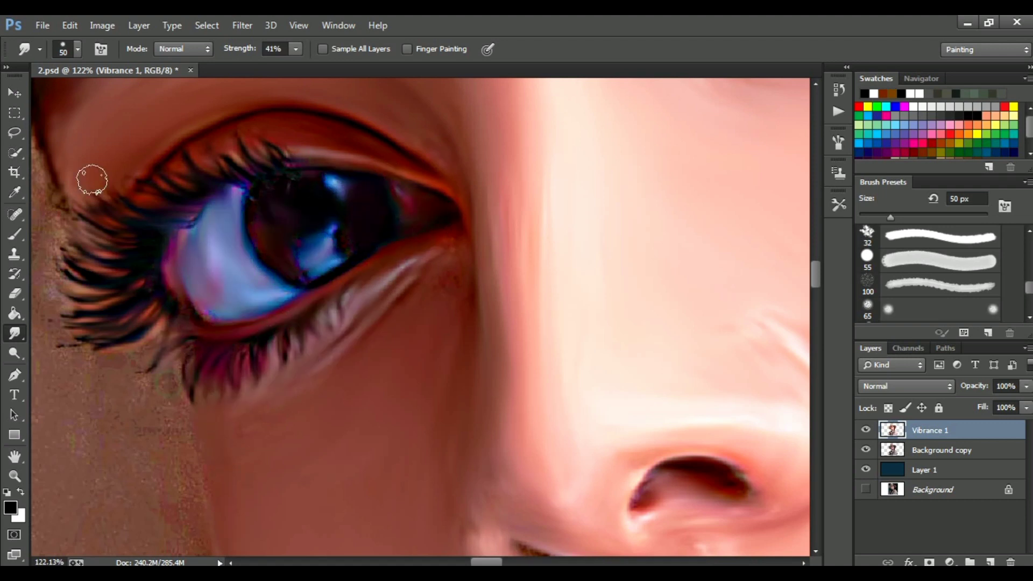
scroll(92, 180, "down", 5)
scroll(560, 316, "up", 4)
Step: Blend stray hair into the ear at 80 px and smudge the hand at 125 px
mouse_move(452, 385)
left_mouse_down()
mouse_move(473, 311)
mouse_move(357, 251)
mouse_move(405, 267)
mouse_move(249, 269)
mouse_move(434, 245)
left_mouse_up()
scroll(499, 372, "up", 2)
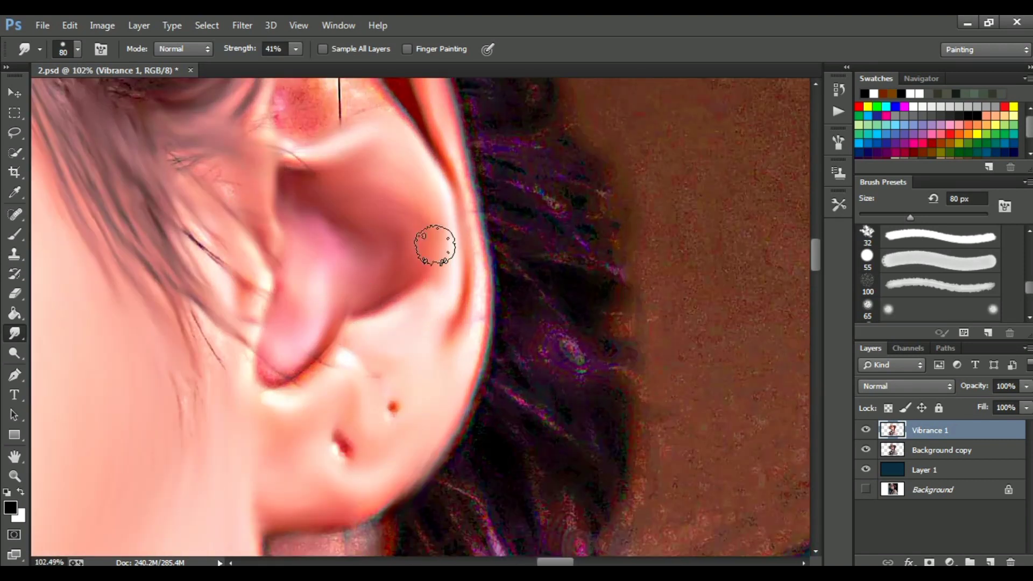
scroll(445, 405, "down", 2)
scroll(336, 170, "up", 1)
scroll(350, 233, "down", 3)
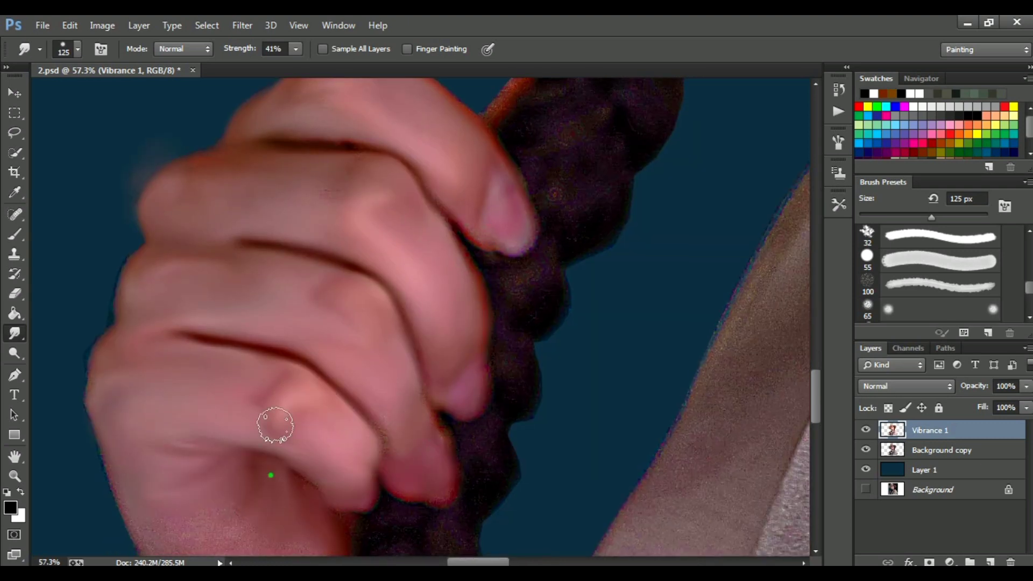
scroll(269, 388, "down", 5)
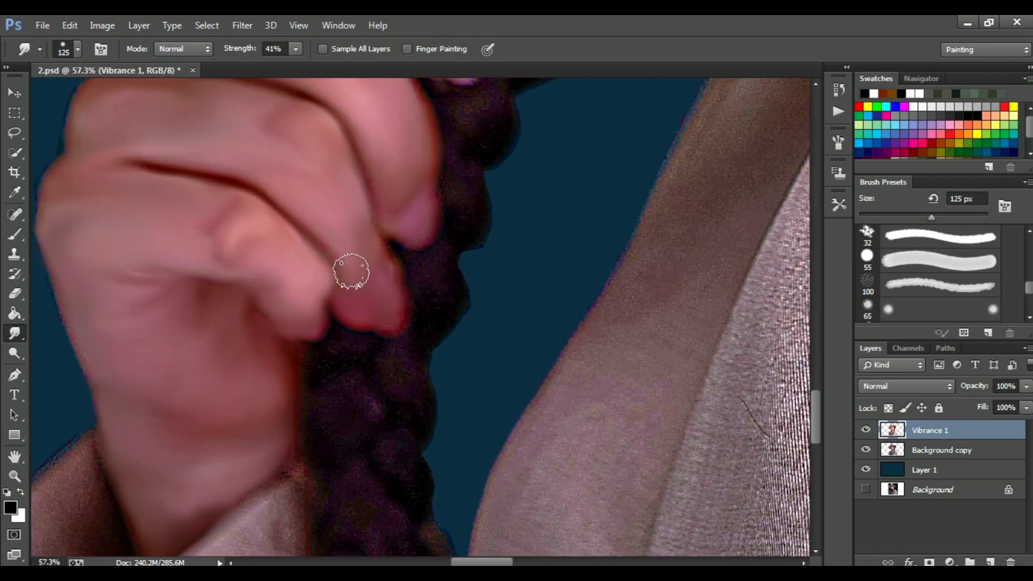
Step: Zoom into the ear and smudge the hair behind it with a 125 px brush
scroll(367, 233, "down", 2)
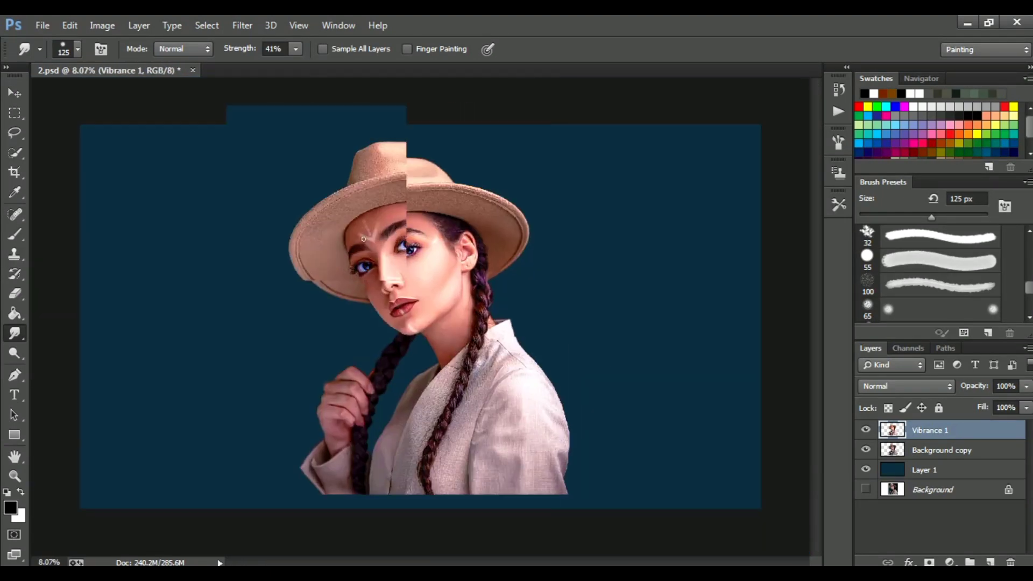
scroll(818, 298, "down", 1)
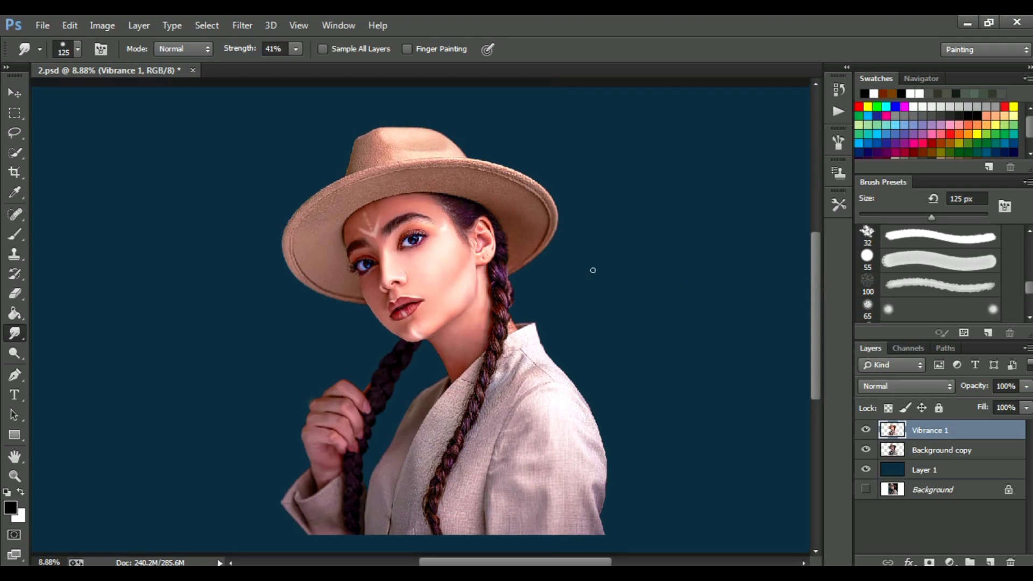
scroll(814, 318, "up", 1)
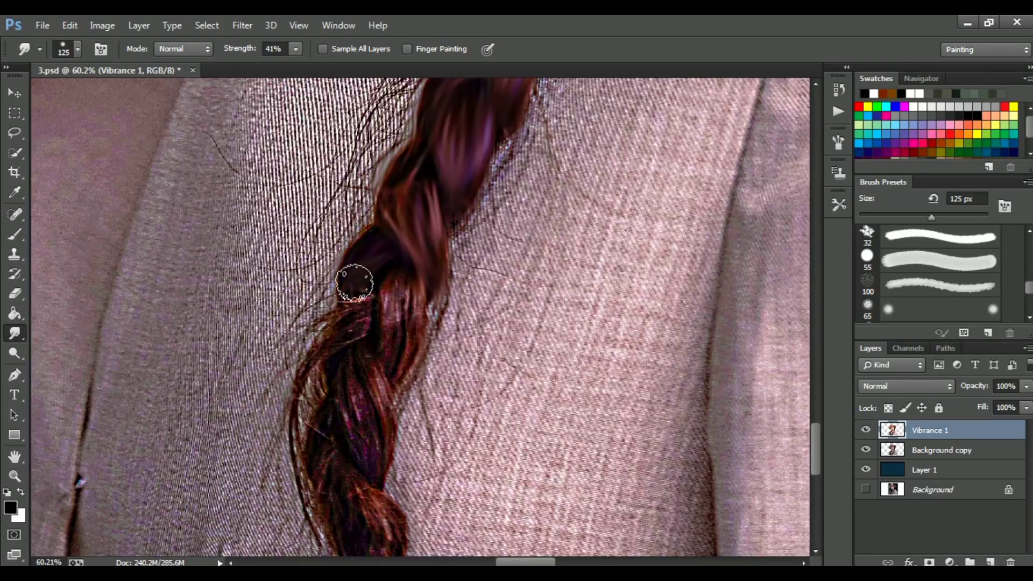
Step: Smudge the loose hair along the braids into smooth strokes
left_click_drag(384, 365, 318, 325)
scroll(396, 220, "down", 3)
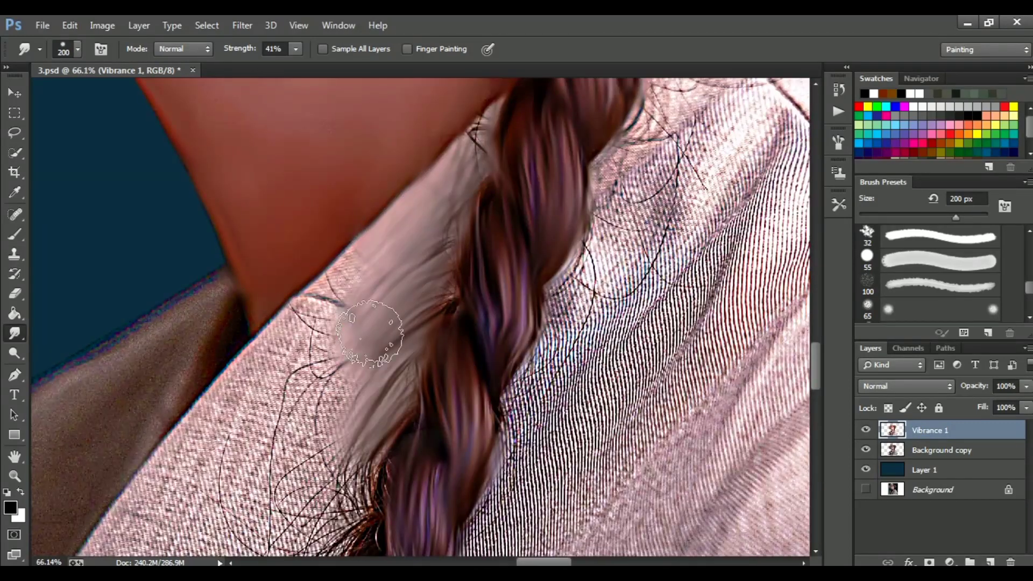
left_click_drag(370, 333, 273, 433)
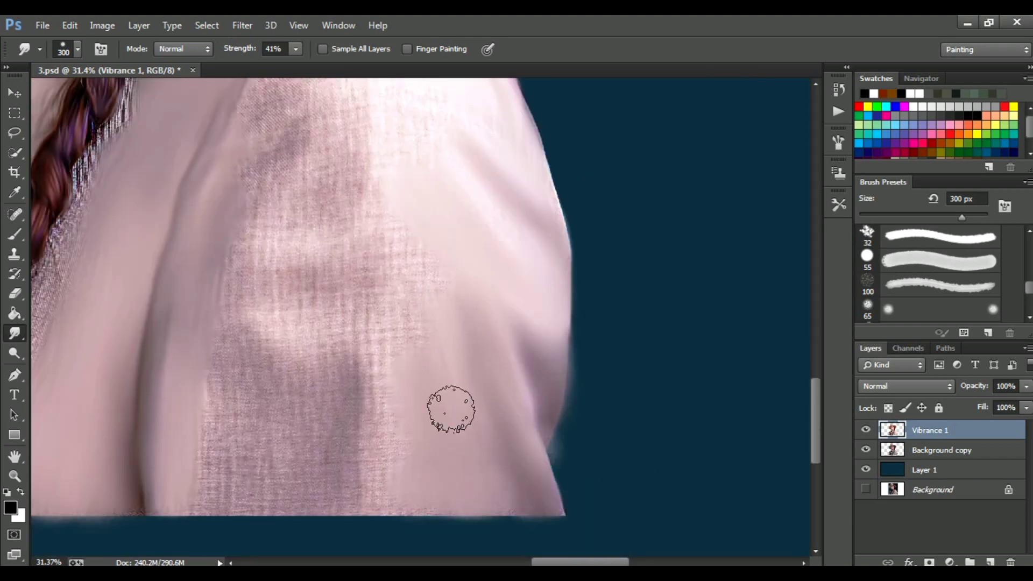
Step: Wipe the jacket's woven texture into soft strokes, then zoom out to the whole portrait
mouse_move(451, 409)
left_mouse_down()
mouse_move(330, 327)
mouse_move(242, 178)
left_mouse_up()
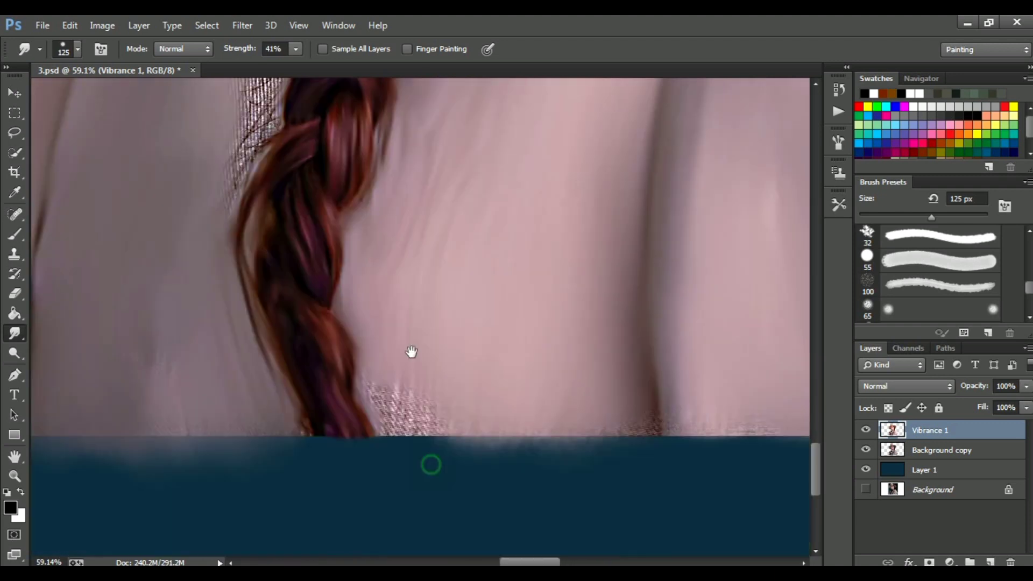
scroll(398, 236, "down", 2)
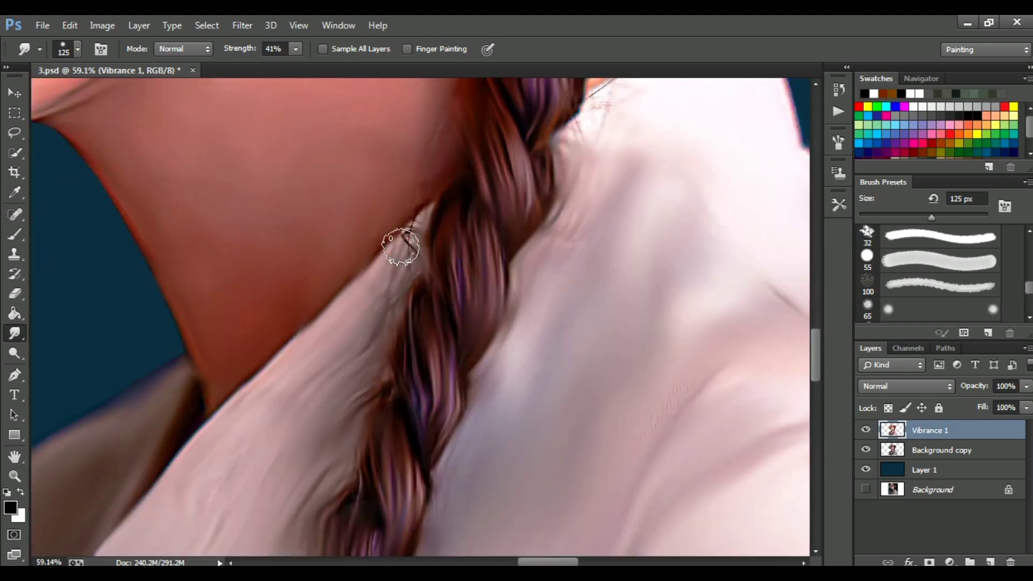
scroll(588, 152, "down", 1)
scroll(393, 237, "down", 2)
scroll(382, 253, "down", 1)
scroll(382, 252, "up", 1)
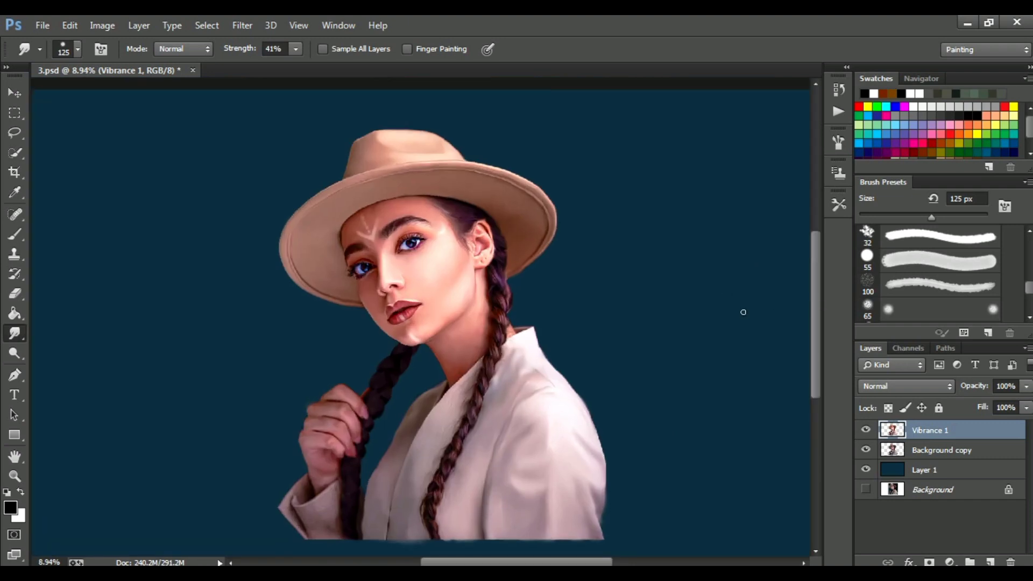
Step: Select a huge 2500 px regular brush preset for background painting
left_click(18, 236)
left_click(78, 49)
left_click_drag(169, 197, 171, 224)
left_click(81, 225)
left_click(310, 79)
left_click(339, 25)
left_click(347, 260)
left_click(793, 82)
Step: On a new empty layer at about 64% opacity, paint dark and pale-green strokes around the woman
left_click(925, 469)
left_click(989, 562)
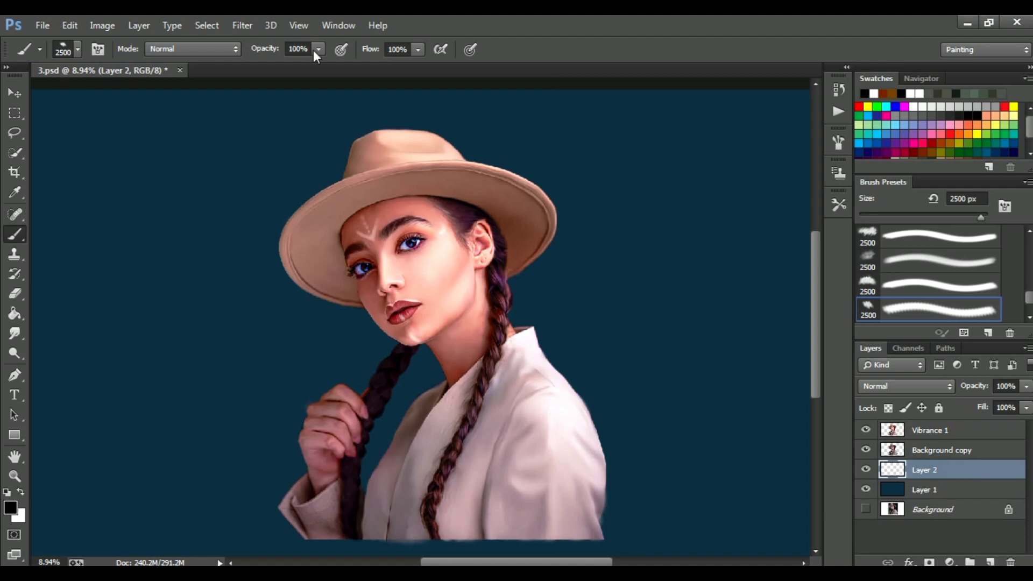
left_click_drag(318, 49, 266, 65)
left_click_drag(81, 269, 140, 269)
left_click(859, 124)
mouse_move(258, 323)
left_mouse_down()
mouse_move(611, 253)
mouse_move(333, 172)
mouse_move(672, 317)
left_mouse_up()
Step: Paint brown strokes at the top right, shrinking the brush to about 1800 px after memory errors
left_click(891, 93)
mouse_move(538, 124)
left_mouse_down()
mouse_move(624, 218)
mouse_move(645, 349)
left_mouse_up()
left_click(518, 237)
key("[")
key("[")
key("[")
left_click_drag(699, 202, 672, 164)
left_click(518, 237)
Step: Paint pale, red and maroon strokes around the hat and on the left background
left_click(574, 452, "alt")
mouse_move(258, 350)
left_mouse_down()
mouse_move(264, 126)
mouse_move(161, 177)
left_mouse_up()
left_click(398, 297, "alt")
mouse_move(134, 107)
left_mouse_down()
mouse_move(104, 195)
mouse_move(193, 242)
left_mouse_up()
mouse_move(268, 275)
left_mouse_down()
mouse_move(80, 323)
mouse_move(235, 328)
left_mouse_up()
left_click(235, 327, "alt")
key("bracketright")
mouse_move(184, 358)
left_mouse_down()
mouse_move(224, 404)
mouse_move(73, 420)
left_mouse_up()
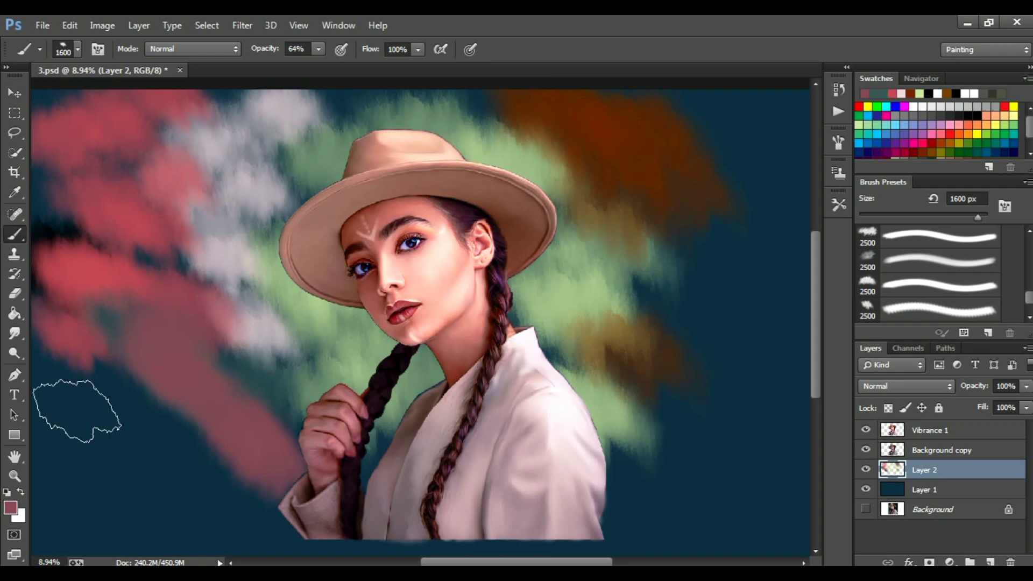
Step: Paint green into the lower left and cover the dark-blue right and lower-right with brown
scroll(323, 357, "down", 2, "alt")
left_click(322, 358, "alt")
mouse_move(226, 334)
left_mouse_down()
mouse_move(187, 468)
mouse_move(344, 473)
left_mouse_up()
left_click(565, 323, "alt")
mouse_move(565, 323)
left_mouse_down()
mouse_move(692, 184)
mouse_move(618, 380)
mouse_move(656, 381)
mouse_move(685, 404)
left_mouse_up()
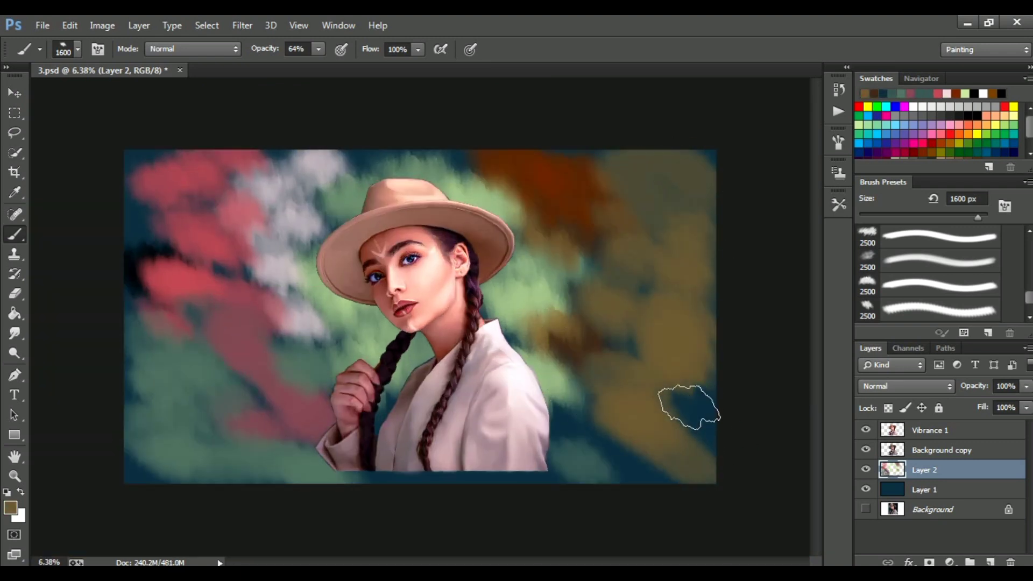
left_click(565, 323, "alt")
left_click_drag(565, 322, 570, 407)
Step: Repaint the left in pinkish-grey, green beside the hat, and cover the dark patches and bottom strip
left_click(289, 195, "alt")
mouse_move(288, 196)
left_mouse_down()
mouse_move(161, 166)
mouse_move(237, 231)
left_mouse_up()
left_click(300, 220, "alt")
left_click_drag(300, 219, 307, 161)
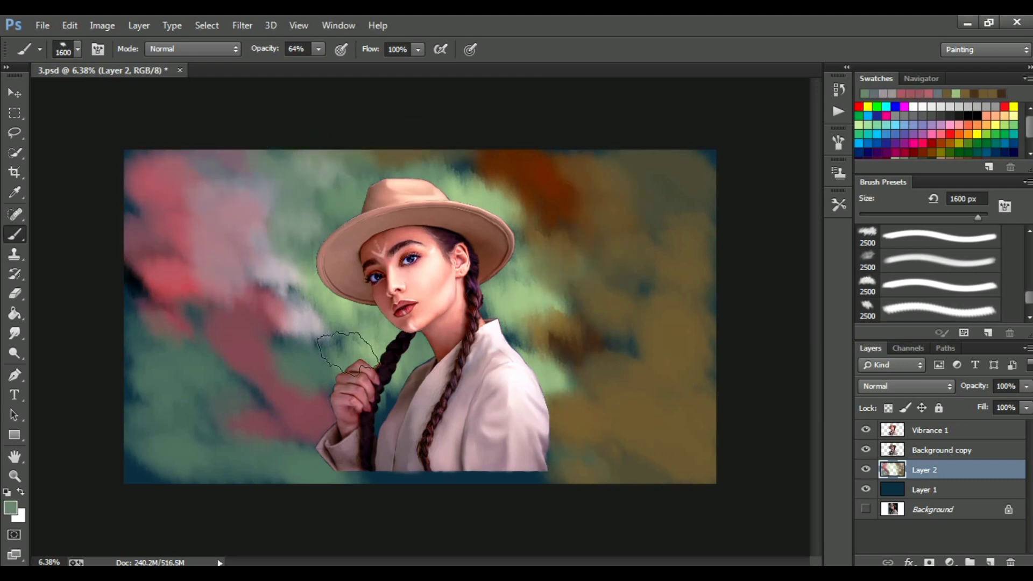
left_click_drag(137, 274, 160, 277)
left_click_drag(300, 472, 570, 477)
Step: Paint brown and a new colour over the top area, and mauve-pink on the right
left_click(563, 344, "alt")
mouse_move(586, 161)
left_mouse_down()
mouse_move(691, 258)
mouse_move(672, 312)
left_mouse_up()
left_click(495, 177, "alt")
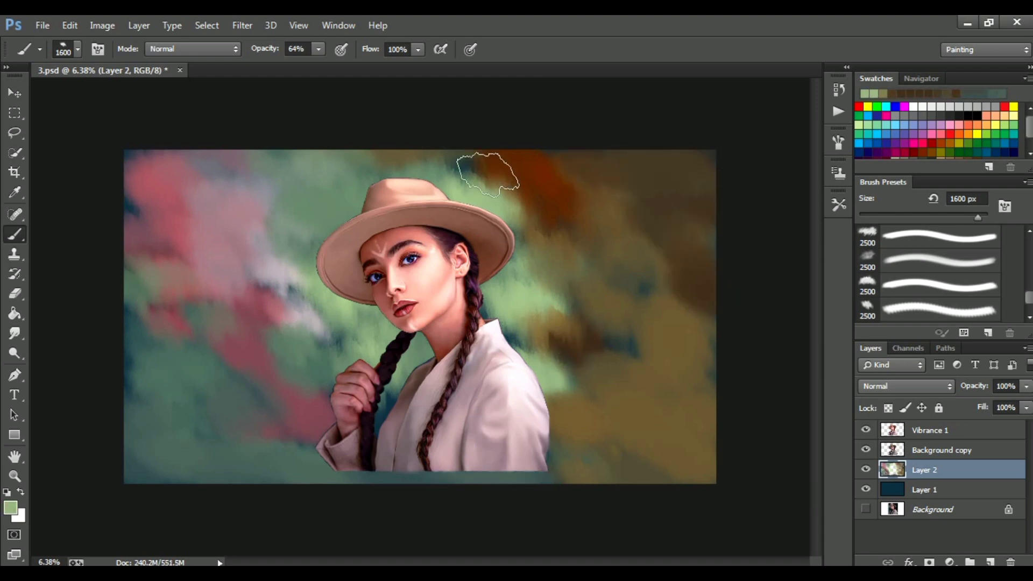
left_click_drag(484, 165, 592, 215)
left_click(262, 323, "alt")
mouse_move(672, 253)
left_mouse_down()
mouse_move(610, 346)
mouse_move(576, 265)
left_mouse_up()
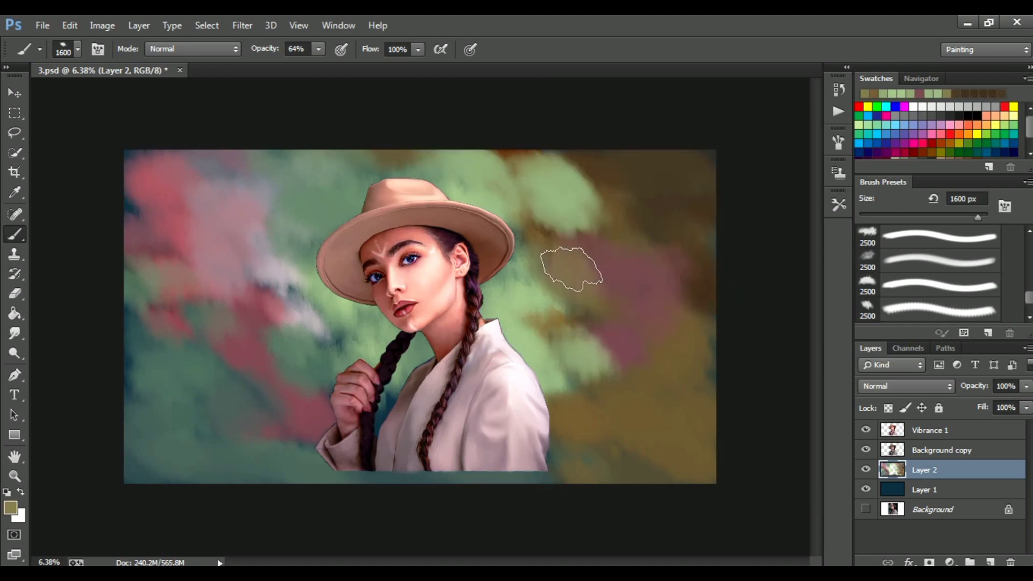
Step: Add light grey on the left, then brown, light grey and light green strokes on the right
left_click(322, 332, "alt")
left_click_drag(322, 333, 258, 388)
left_click(592, 247, "alt")
mouse_move(613, 258)
left_mouse_down()
mouse_move(710, 307)
mouse_move(645, 236)
left_mouse_up()
left_click(665, 202, "alt")
left_click_drag(665, 203, 699, 377)
left_click(278, 182, "alt")
mouse_move(619, 161)
left_mouse_down()
mouse_move(713, 267)
mouse_move(713, 468)
left_mouse_up()
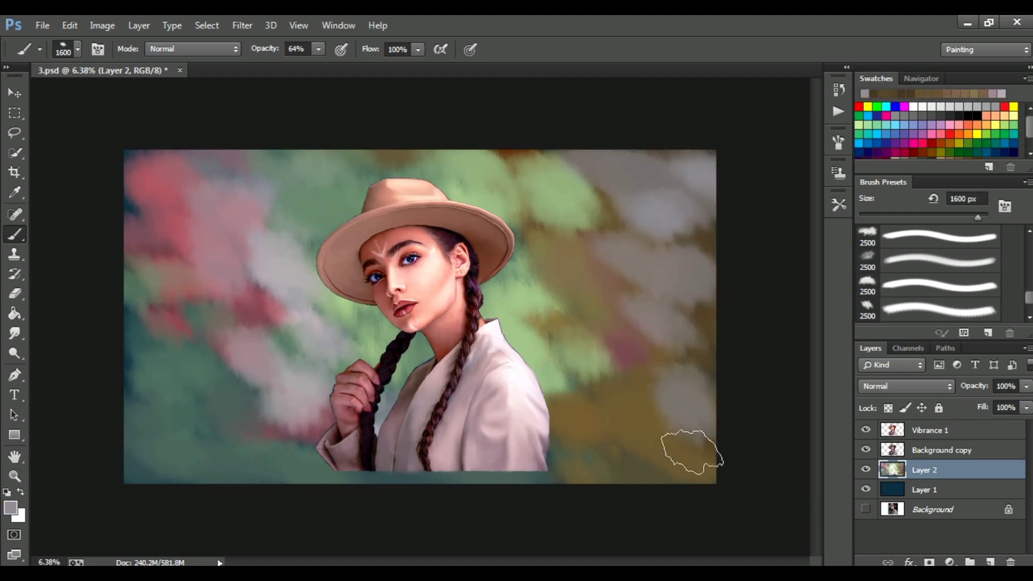
Step: Add brown and darker brown across the right, upper-middle and bottom of the background
left_click(599, 359, "alt")
mouse_move(599, 359)
left_mouse_down()
mouse_move(703, 230)
mouse_move(572, 176)
left_mouse_up()
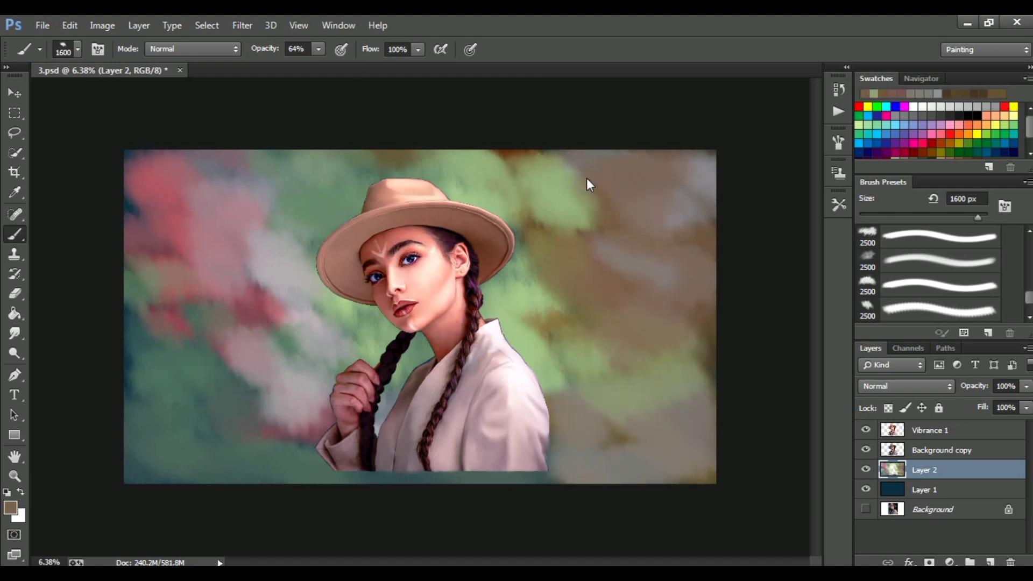
left_click(694, 249, "alt")
left_click_drag(535, 231, 538, 258)
mouse_move(586, 467)
left_mouse_down()
mouse_move(595, 462)
mouse_move(473, 484)
left_mouse_up()
mouse_move(383, 479)
left_mouse_down()
mouse_move(281, 473)
mouse_move(295, 438)
mouse_move(328, 452)
left_mouse_up()
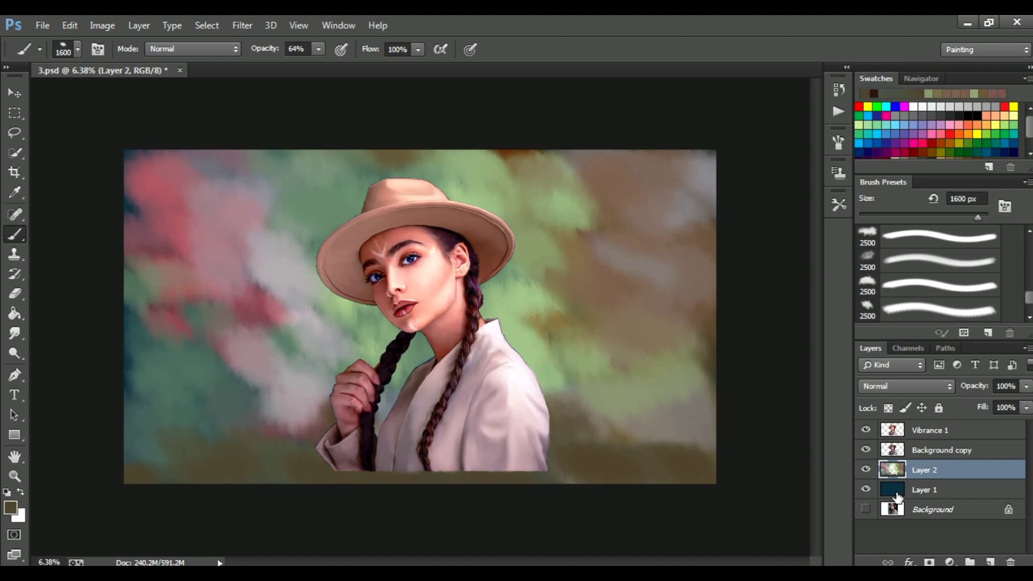
Step: Add a Curves adjustment clipped to the background paint layer and pull the curve down
left_click(949, 560)
left_click(925, 321)
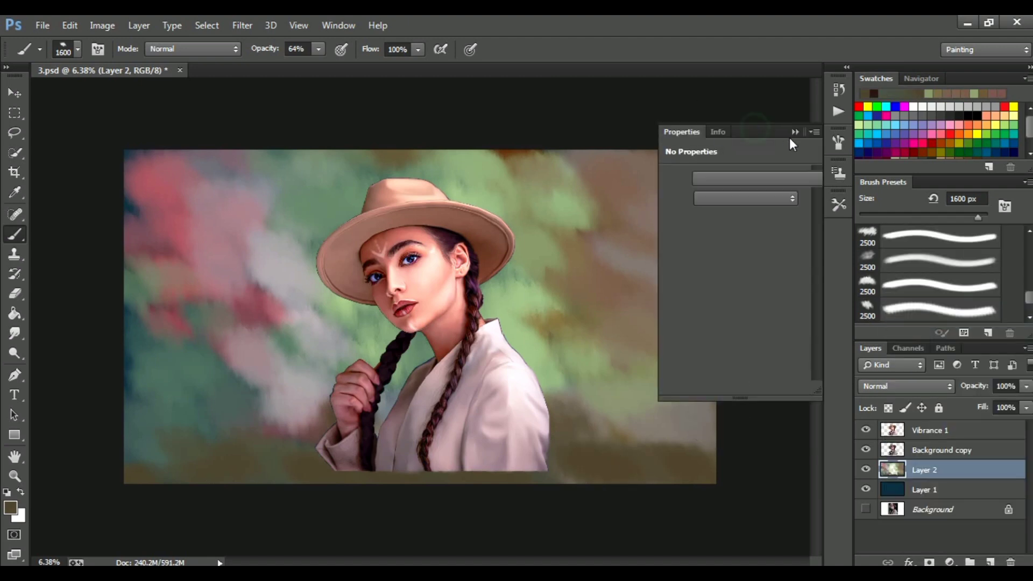
left_click_drag(780, 131, 819, 144)
left_click(783, 412)
left_click_drag(831, 284, 833, 301)
Step: Try the Red, Green and Blue channels, nudging the Green curve up slightly
left_click(805, 222)
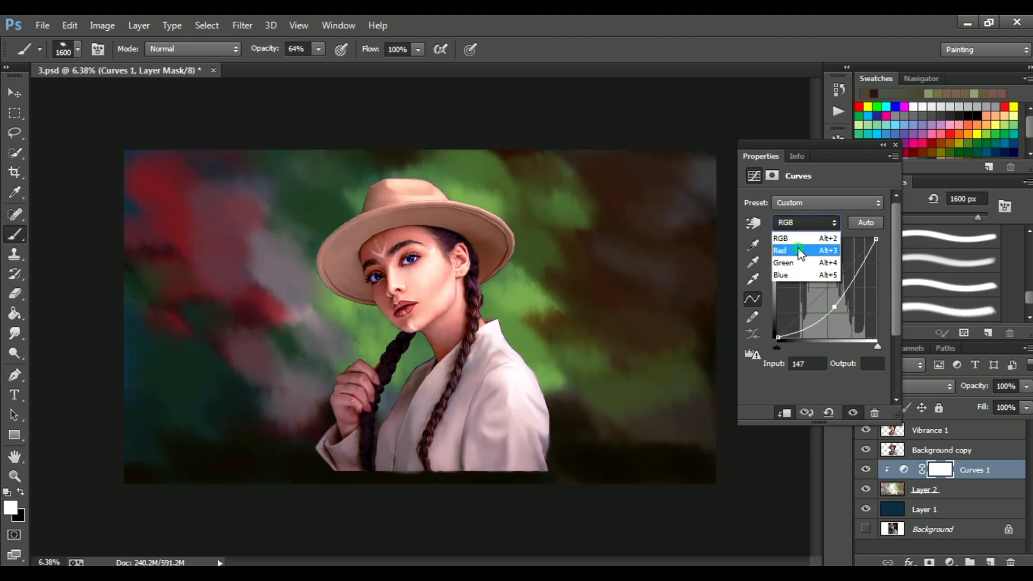
left_click(788, 236)
left_click(787, 225)
left_click(783, 255)
left_click_drag(820, 294, 820, 289)
left_click(805, 222)
left_click(784, 264)
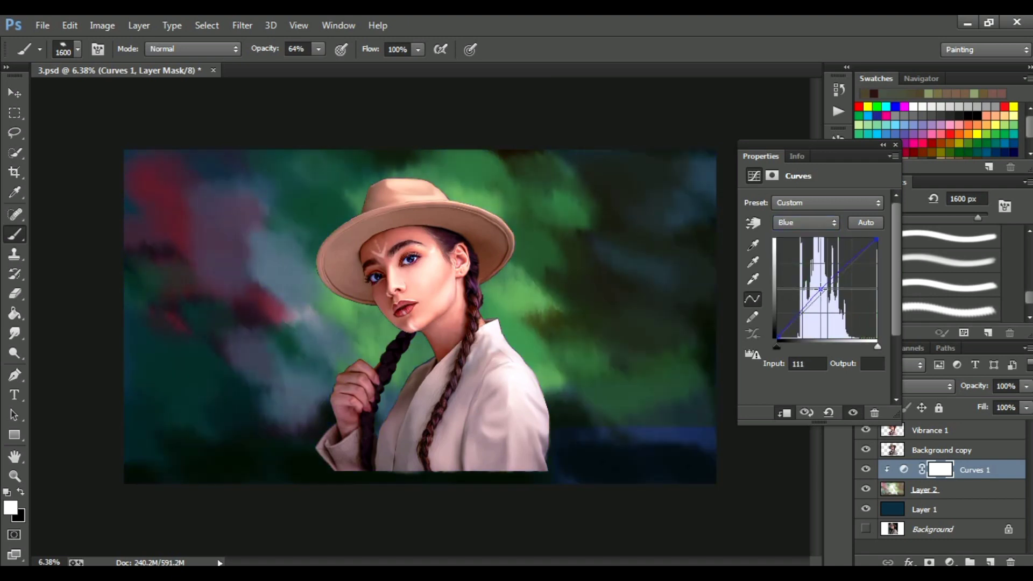
Step: Reset the curve and pull the RGB midpoint down to darken, then reselect Layer 2
left_click(828, 412)
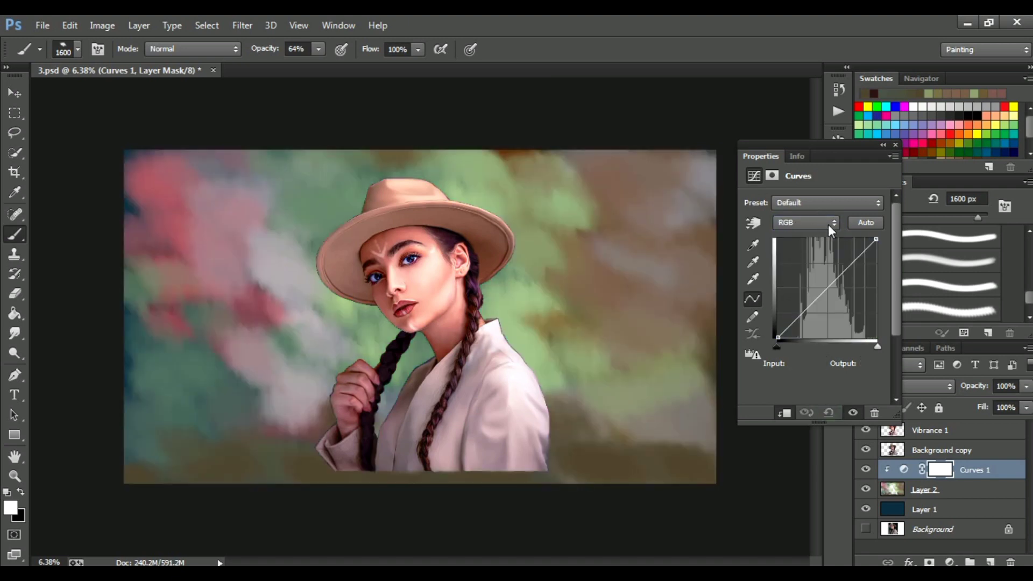
left_click(805, 222)
left_click_drag(836, 279, 836, 300)
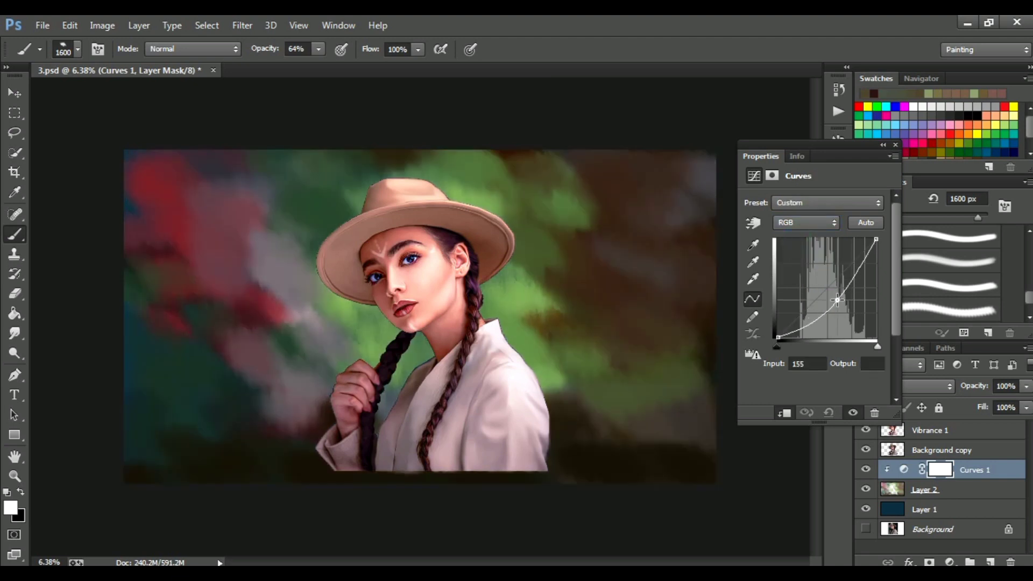
left_click(881, 147)
left_click(946, 490)
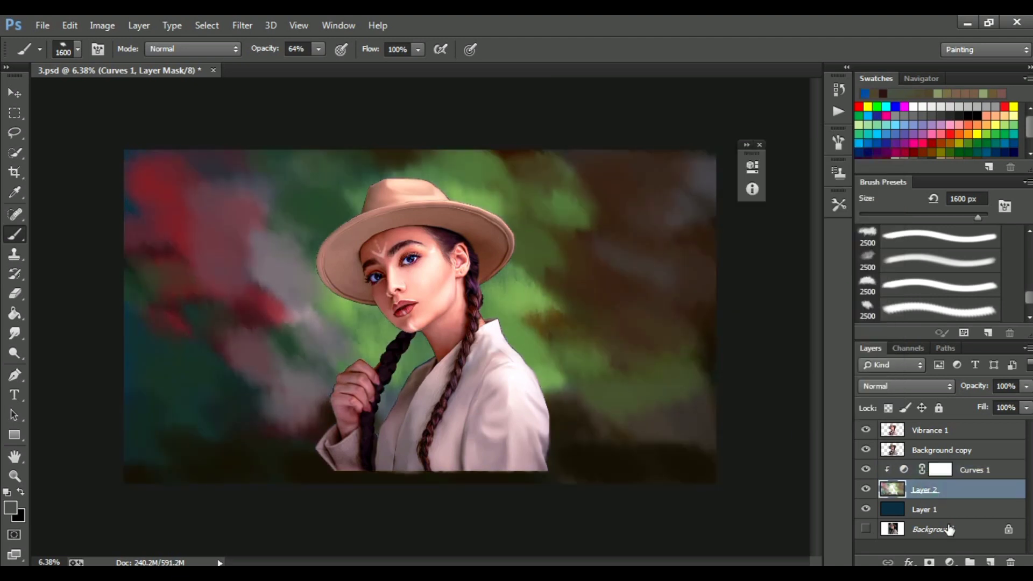
Step: Add a Hue/Saturation layer lowering saturation and lightness with a hue shift, in Luminosity mode
left_click(949, 562)
left_click(923, 379)
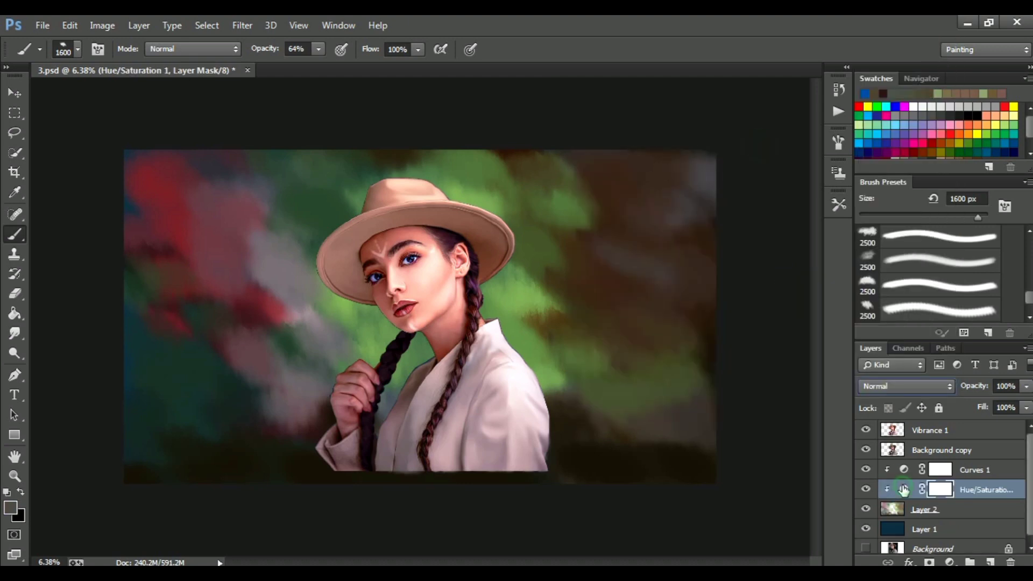
double_click(904, 489)
mouse_move(648, 292)
left_mouse_down()
mouse_move(622, 292)
mouse_move(637, 320)
left_mouse_up()
mouse_move(638, 261)
left_mouse_down()
mouse_move(700, 262)
mouse_move(600, 263)
mouse_move(632, 260)
mouse_move(644, 292)
left_mouse_up()
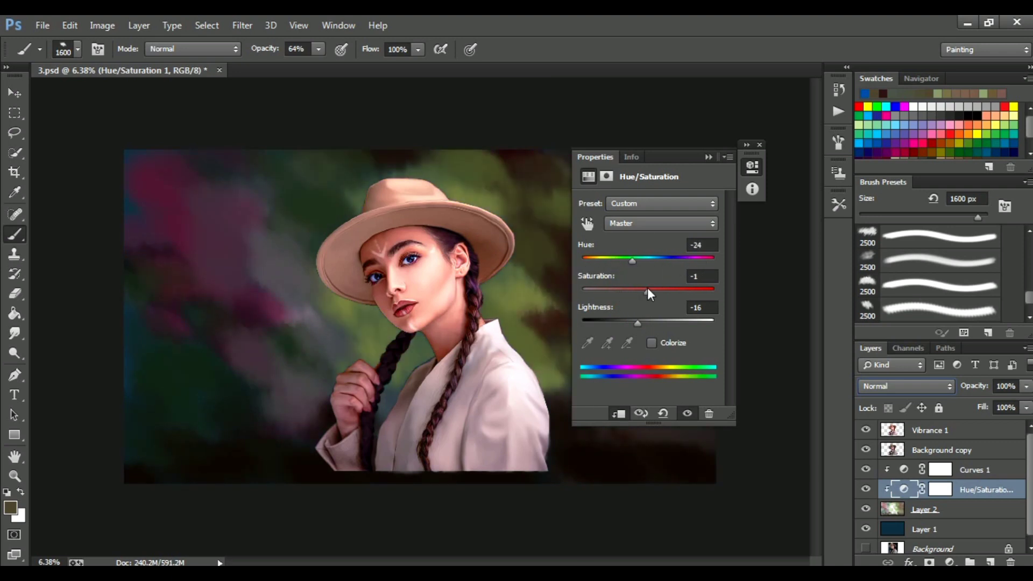
double_click(669, 157)
key("shift+alt+u")
key("shift+plus")
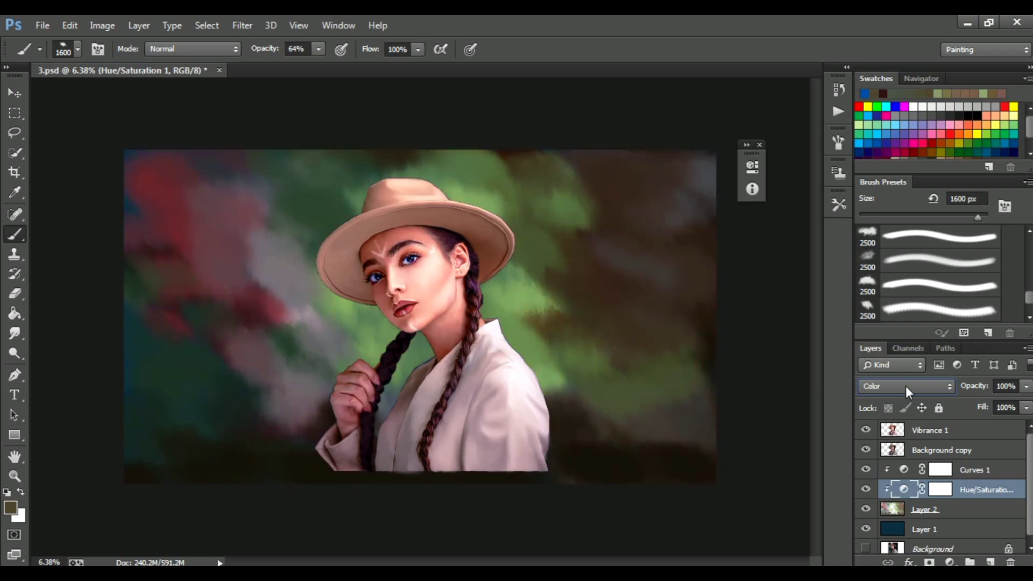
key("shift+plus")
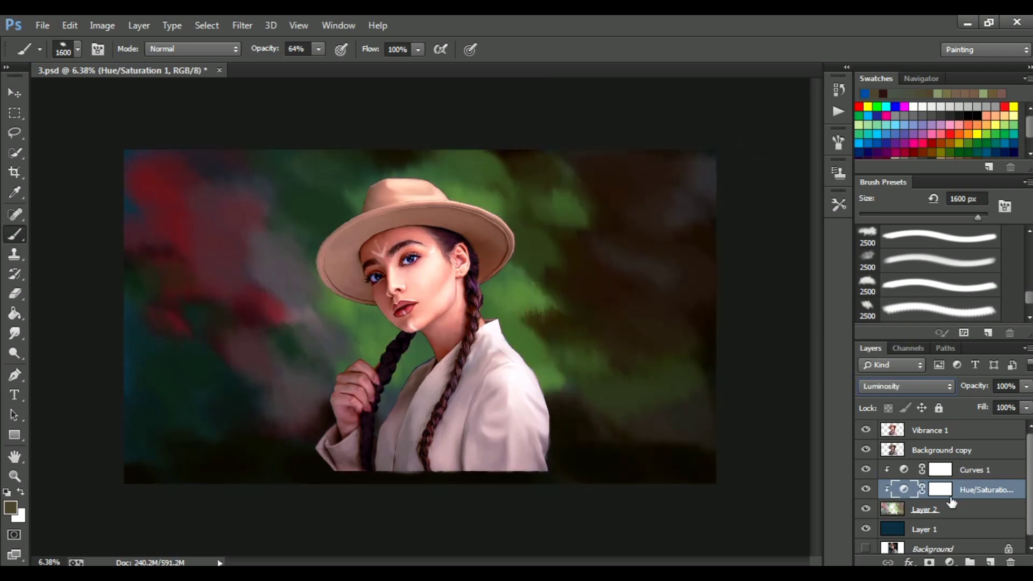
Step: Merge Layer 2 through Curves 1 into a single layer
left_click(968, 469)
left_click(958, 509, "shift")
right_click(959, 509)
left_click(789, 388)
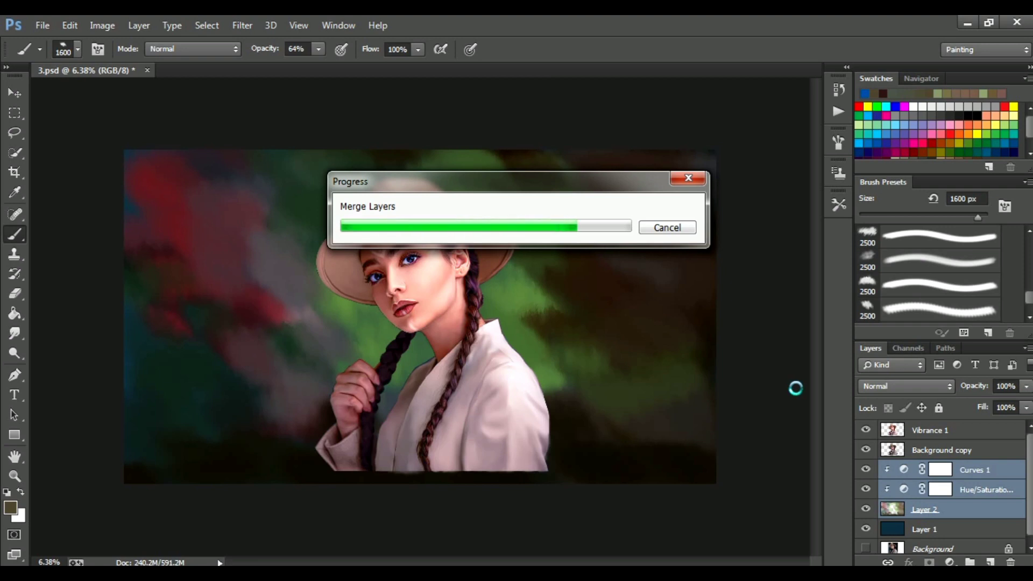
Step: At 43% brush opacity, sample greens from the darkened background and paint them back lightly, then pick Smudge
left_click(794, 76)
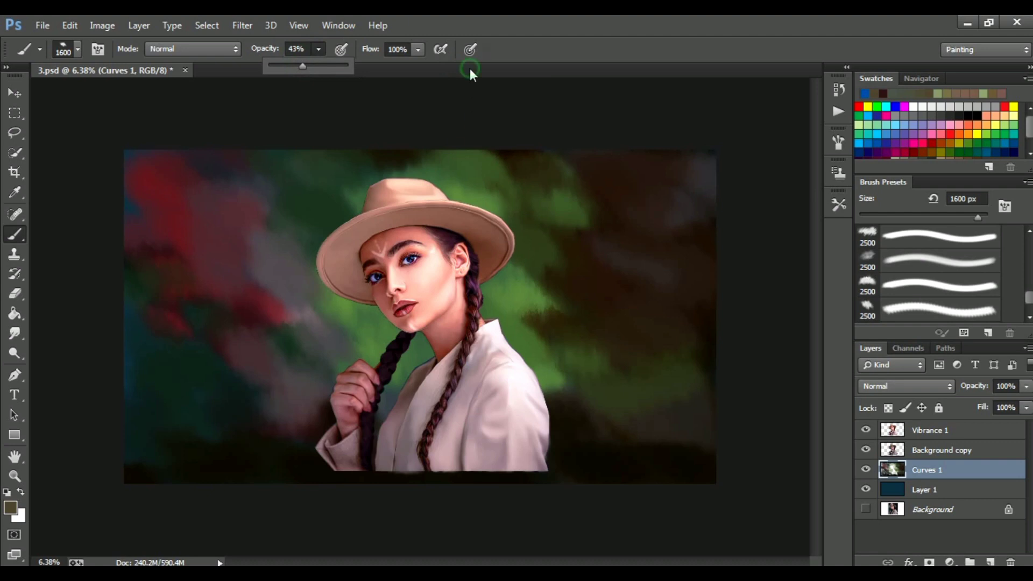
left_click(529, 207)
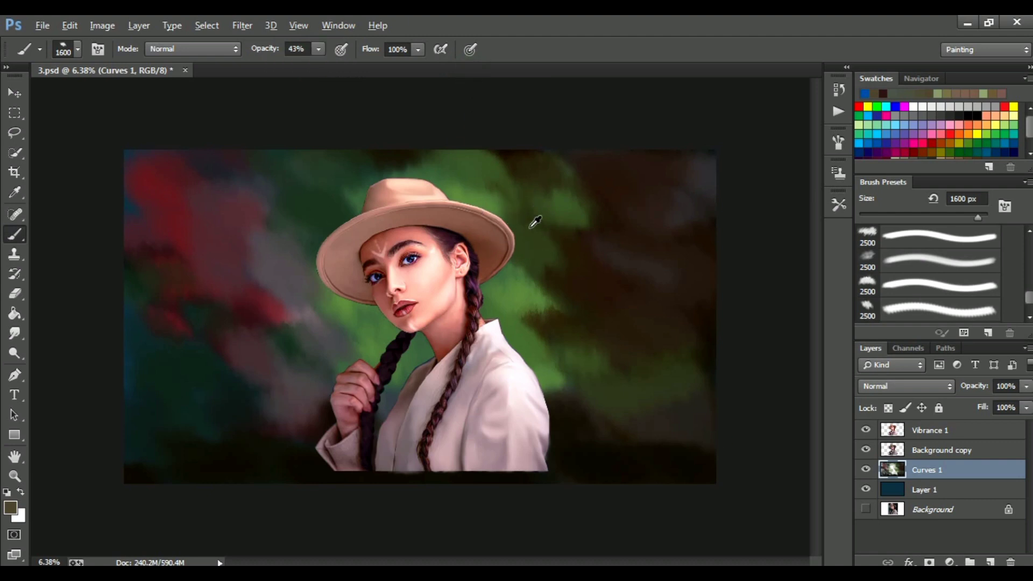
left_click(259, 263, "alt")
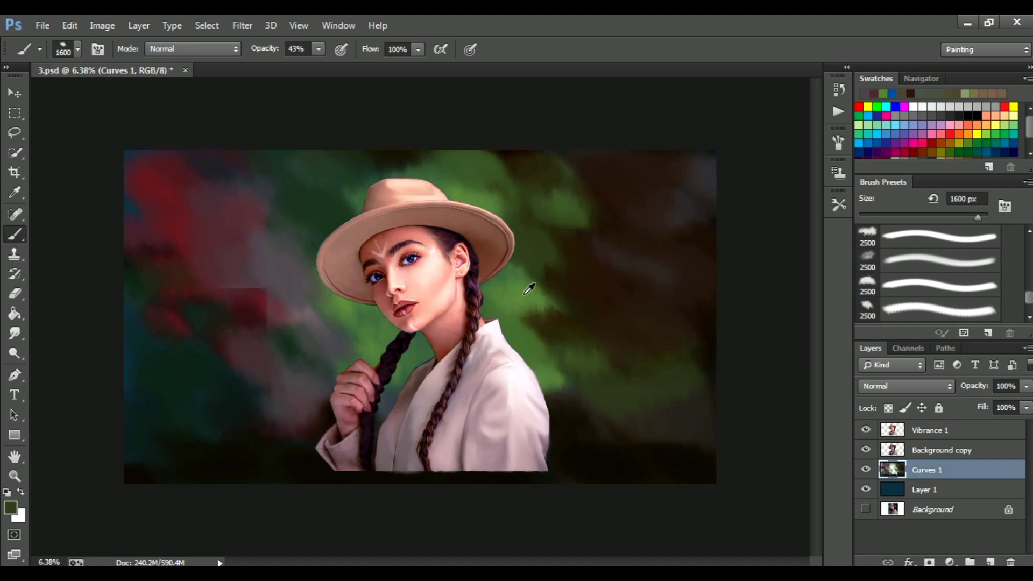
left_click(528, 289, "alt")
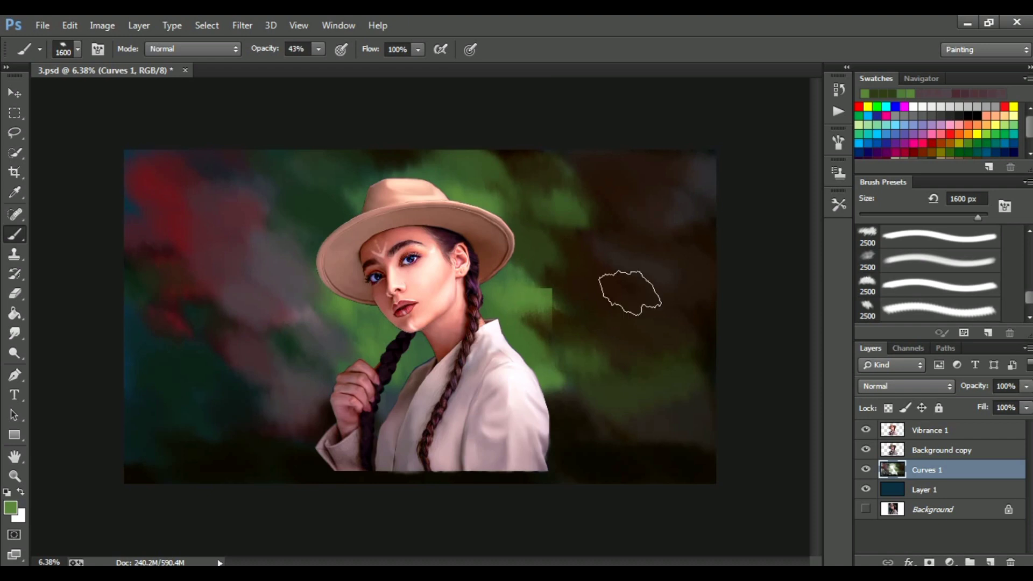
key("alt+F9")
key("alt+F9")
left_click(15, 330)
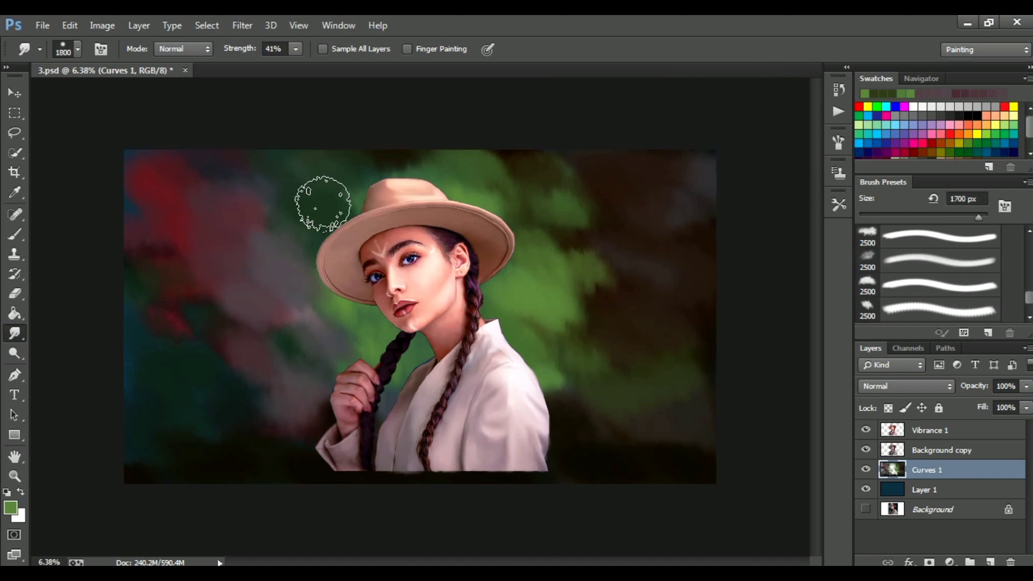
Step: Smear the green beside the hat, the red left side and the lower-left background into soft blends
key("bracketright")
key("bracketright")
key("bracketright")
scroll(591, 276, "up", 1, "alt")
key("bracketleft")
key("bracketleft")
key("bracketleft")
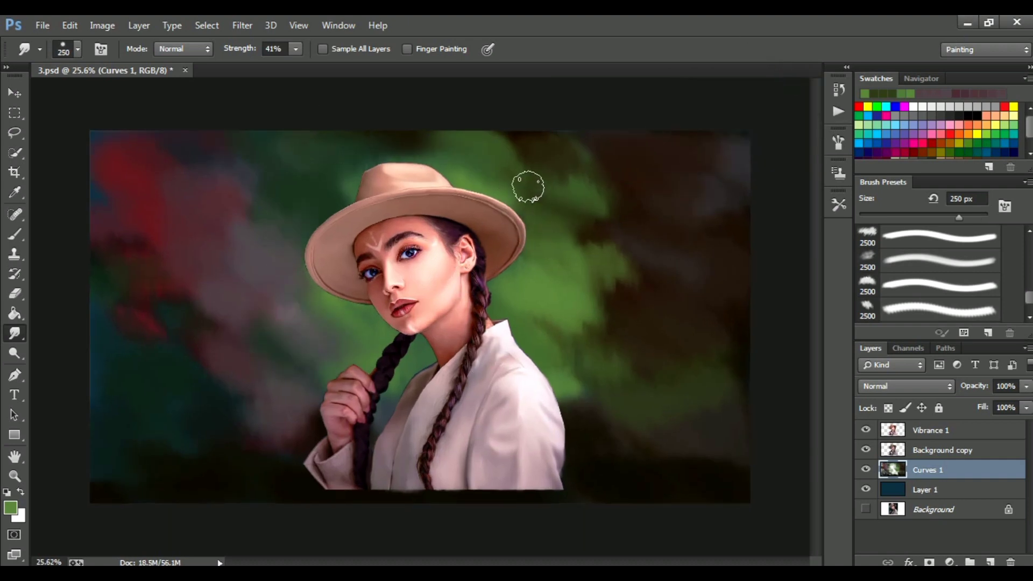
left_click_drag(525, 152, 609, 318)
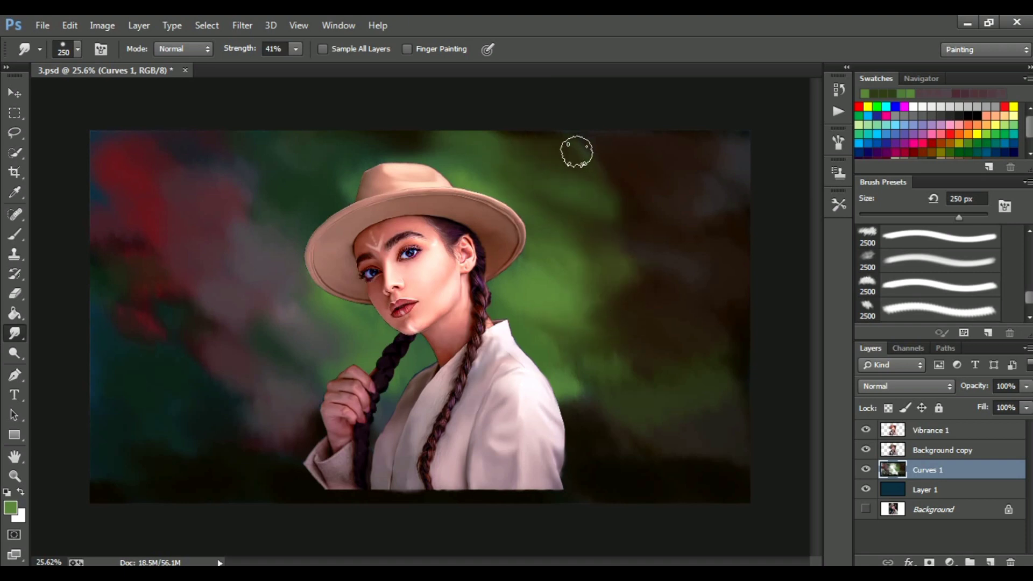
left_click_drag(583, 392, 700, 385)
key("bracketright")
key("bracketright")
key("bracketright")
left_click_drag(150, 312, 173, 265)
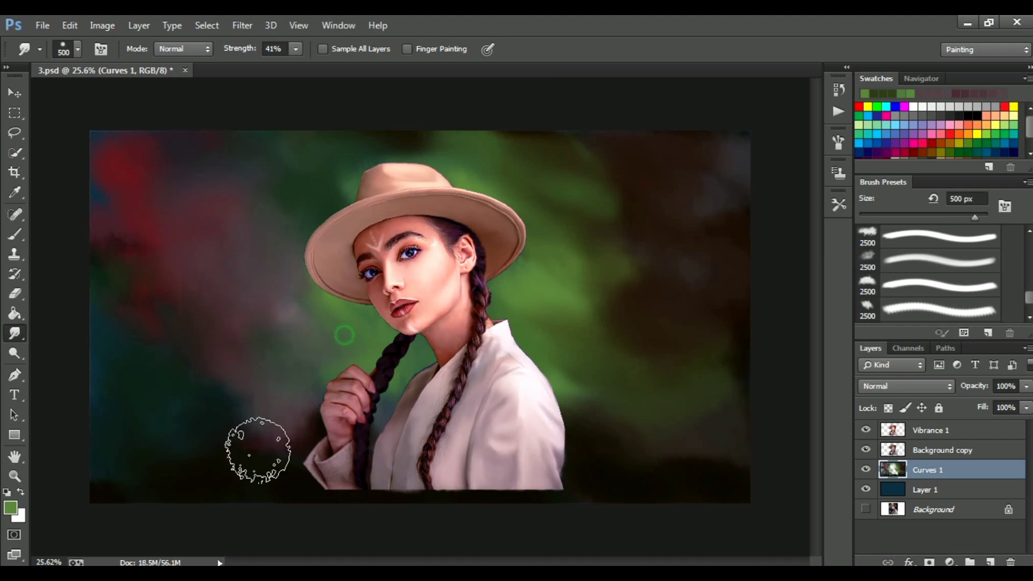
mouse_move(584, 288)
left_mouse_down()
mouse_move(635, 253)
mouse_move(562, 185)
mouse_move(740, 164)
mouse_move(668, 438)
mouse_move(576, 491)
mouse_move(247, 463)
left_mouse_up()
mouse_move(134, 299)
left_mouse_down()
mouse_move(115, 215)
mouse_move(166, 396)
mouse_move(339, 409)
mouse_move(123, 489)
left_mouse_up()
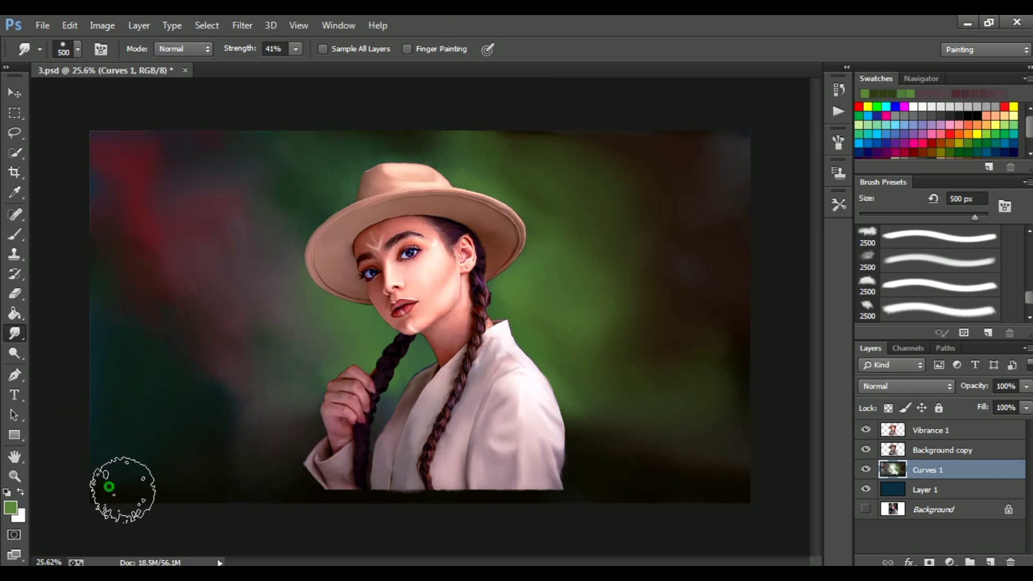
scroll(675, 276, "up", 1)
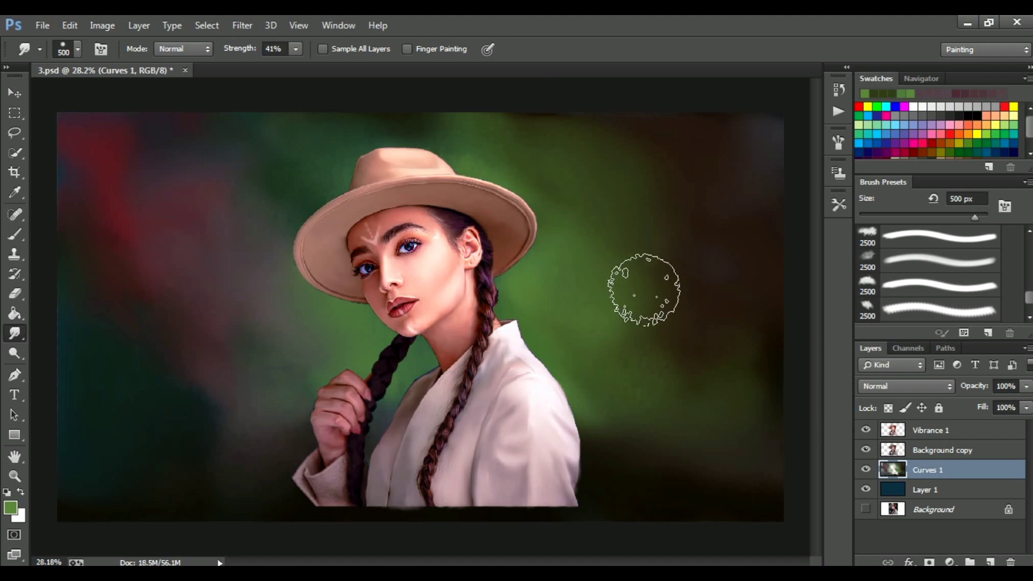
Step: On Vibrance 1 at 84% smudge strength, smear the shirt's bottom edge into the dark border
left_click(242, 25)
mouse_move(258, 251)
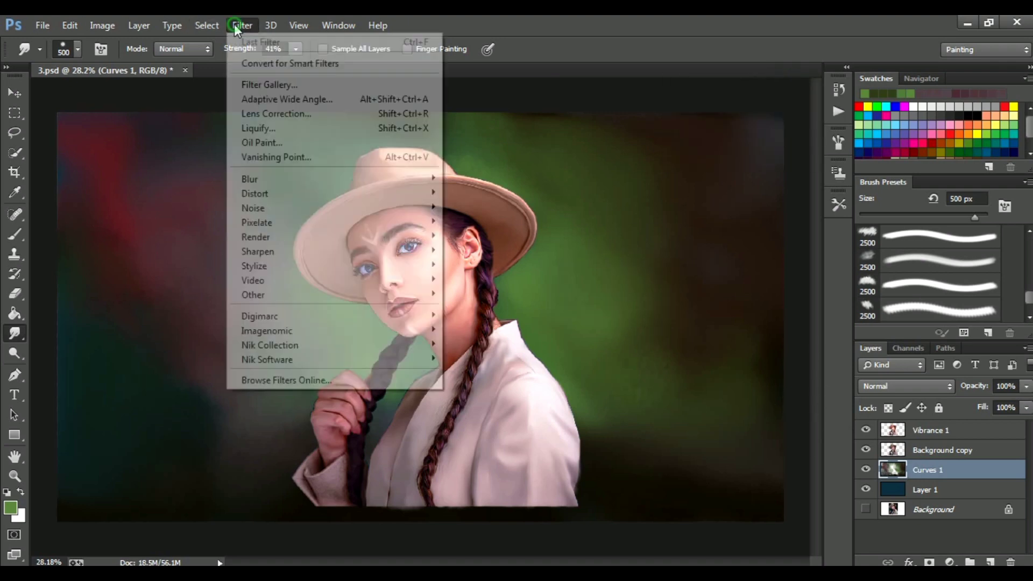
left_click(484, 322)
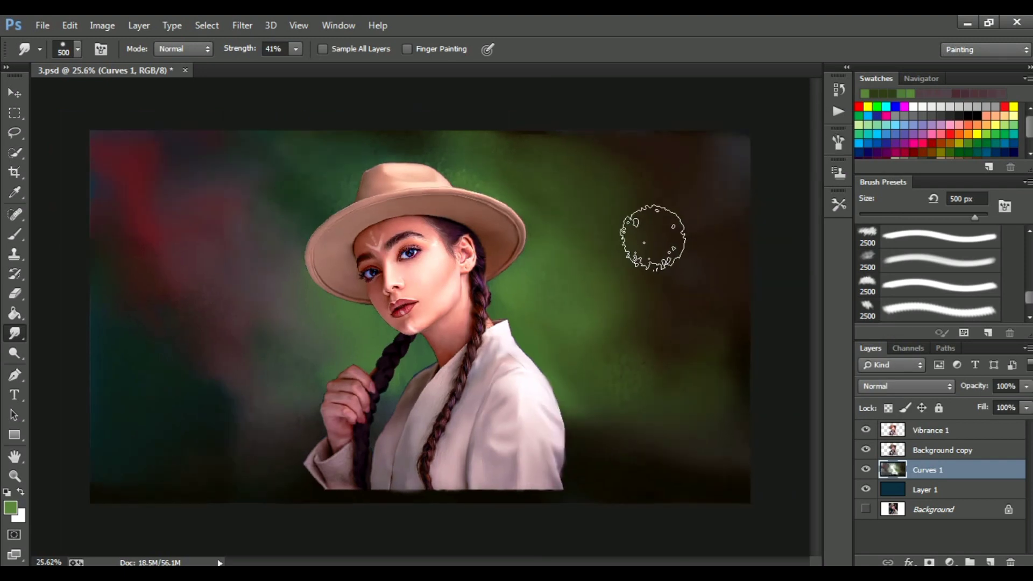
key("bracketleft")
key("bracketleft")
key("bracketleft")
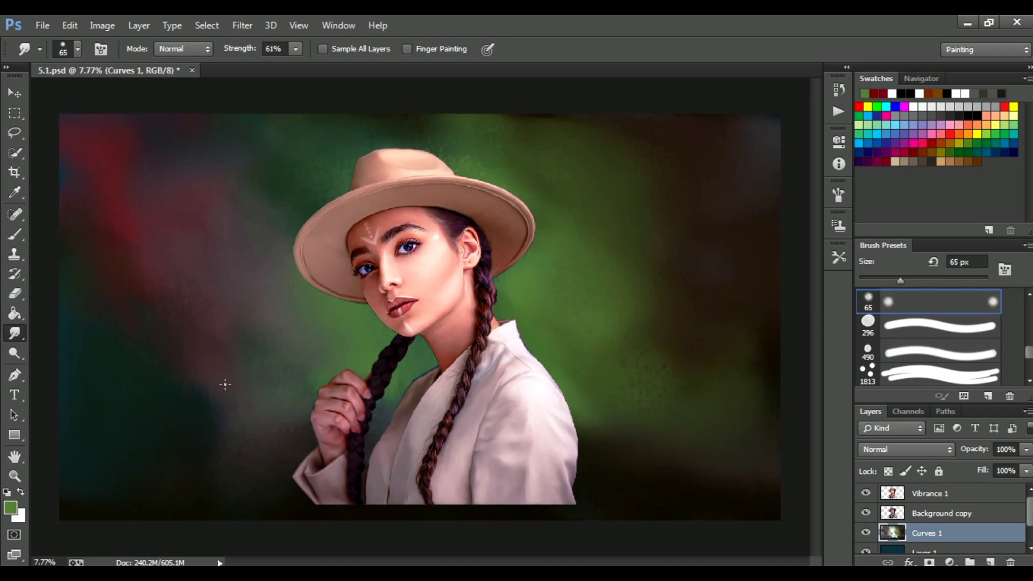
scroll(447, 352, "up", 5)
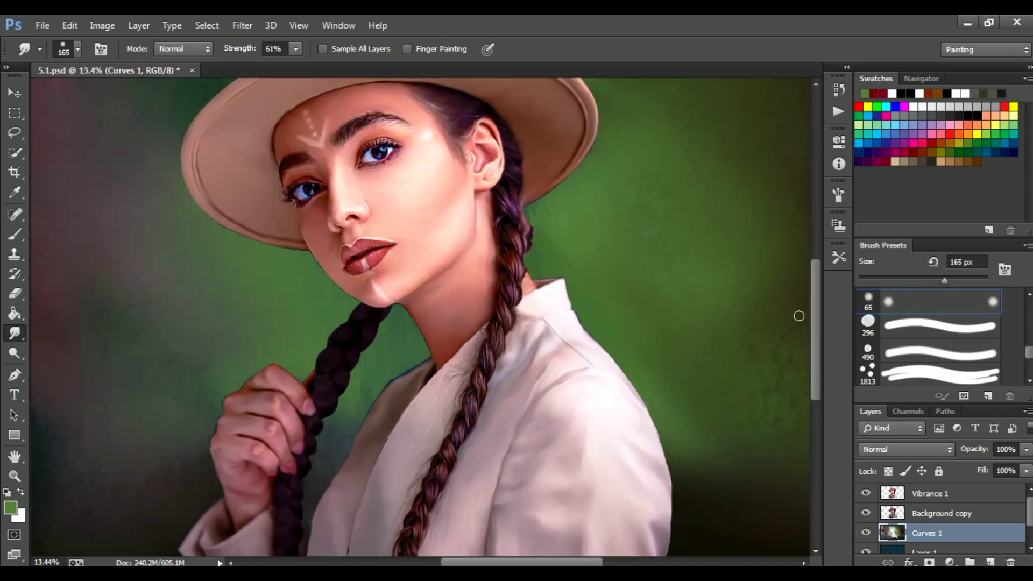
left_click(926, 493)
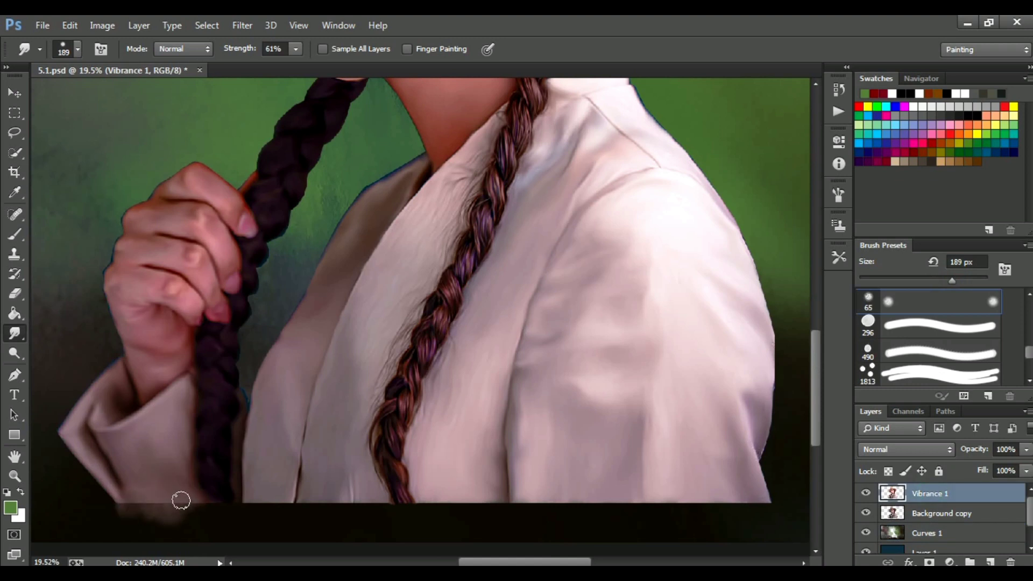
left_click_drag(302, 63, 320, 66)
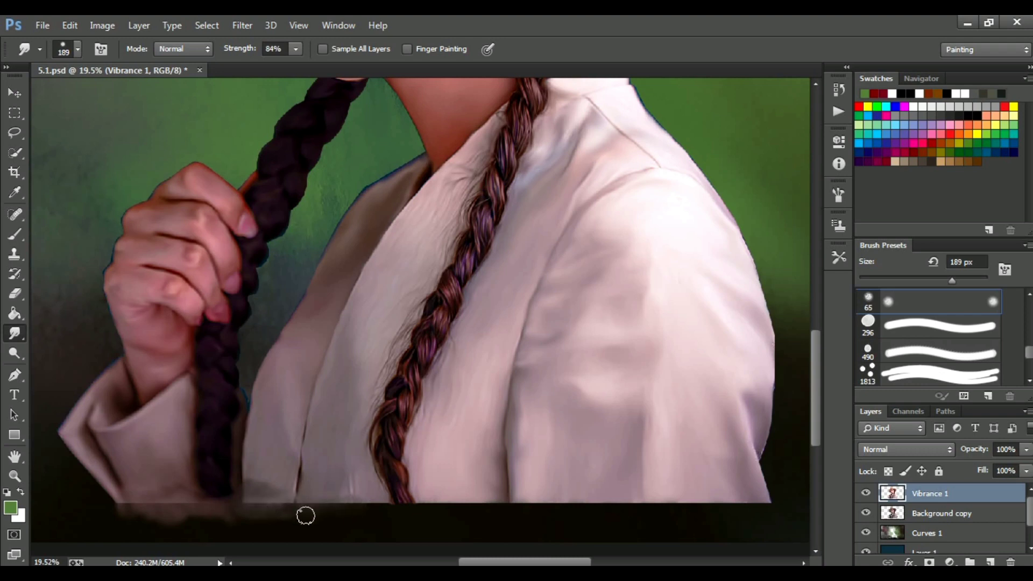
left_click_drag(453, 504, 641, 494)
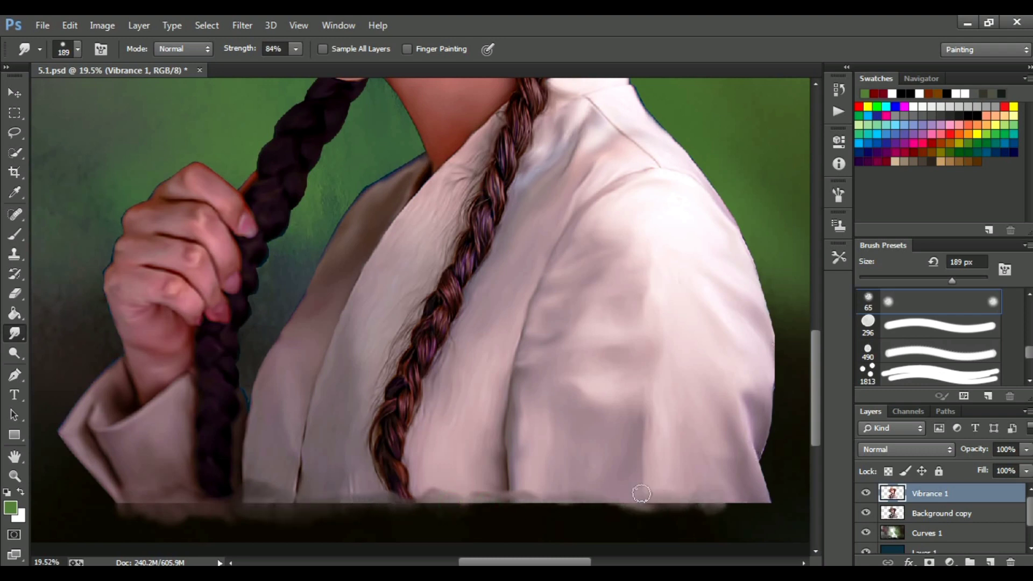
Step: Choose the large textured 2500 px brush preset and reduce its size
left_click(79, 51)
scroll(174, 235, "down", 2)
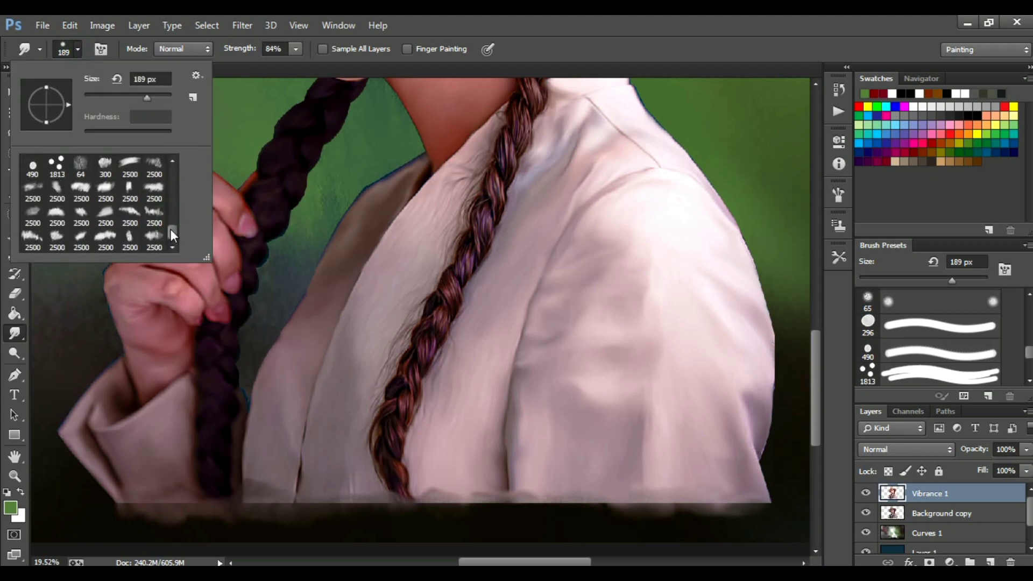
left_click(58, 240)
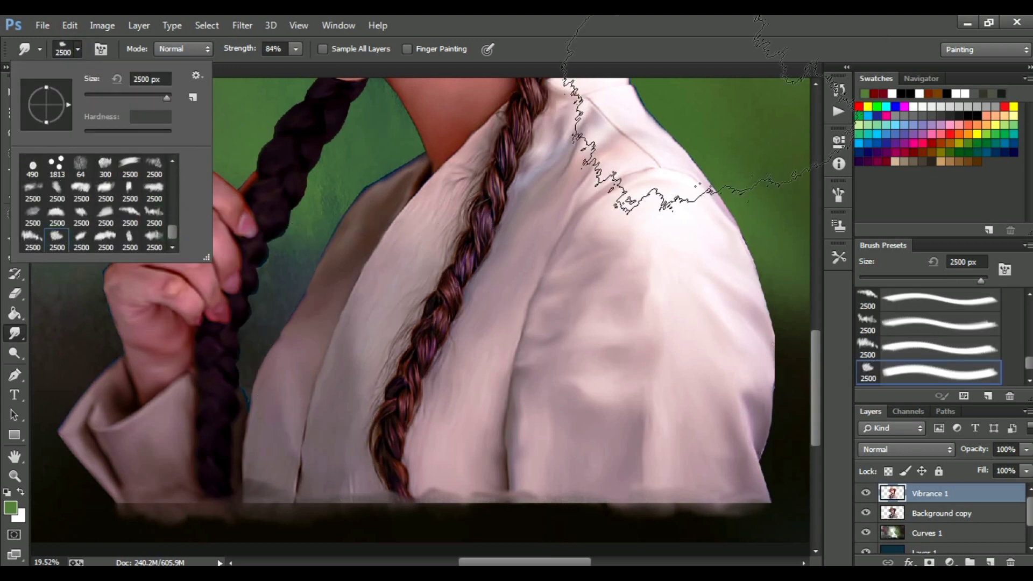
left_click(916, 280)
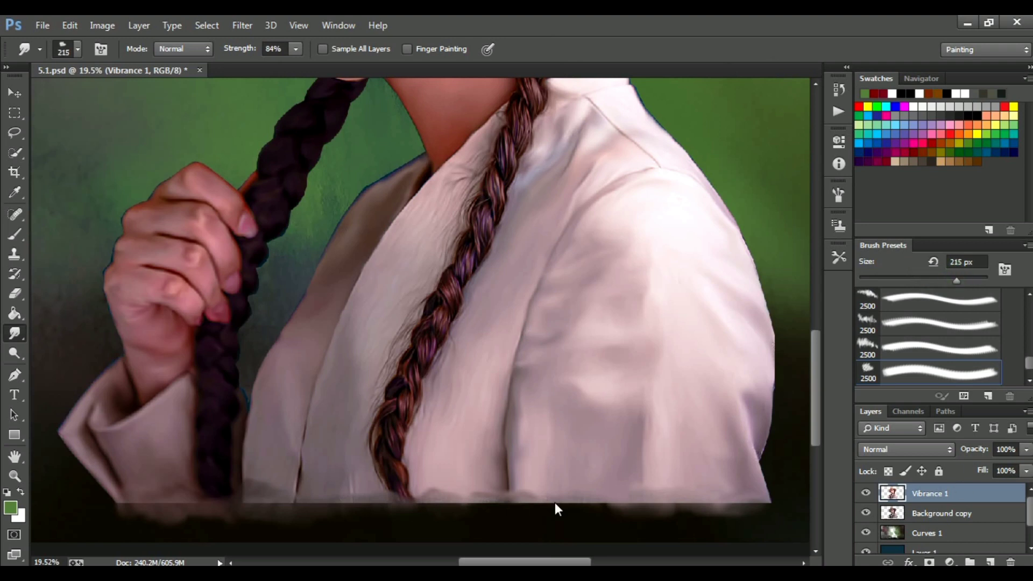
Step: With a dark-coloured brush, paint over the green smudge at the bottom
left_click(15, 236)
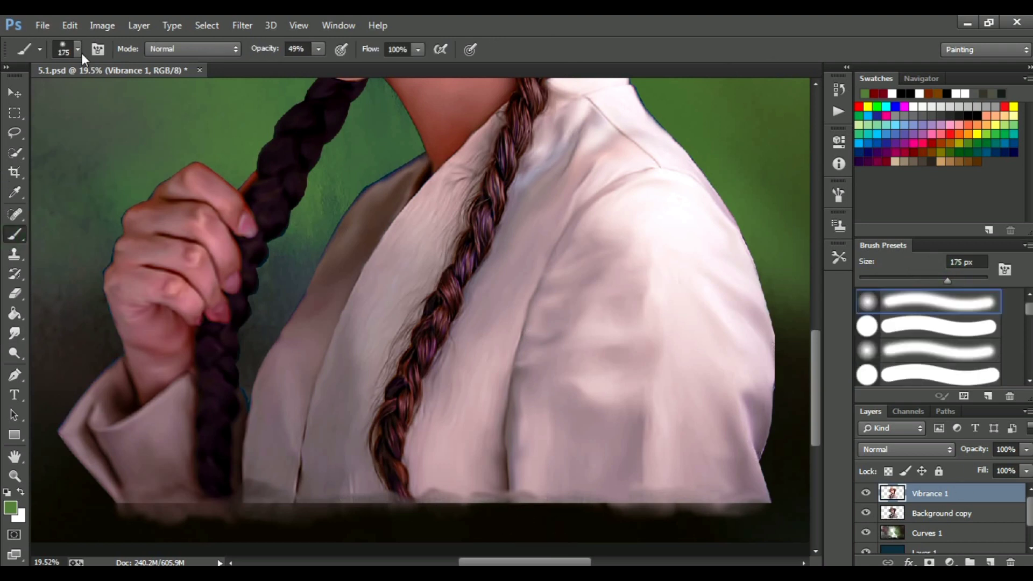
left_click(78, 49)
scroll(105, 178, "down", 3)
scroll(105, 179, "down", 2)
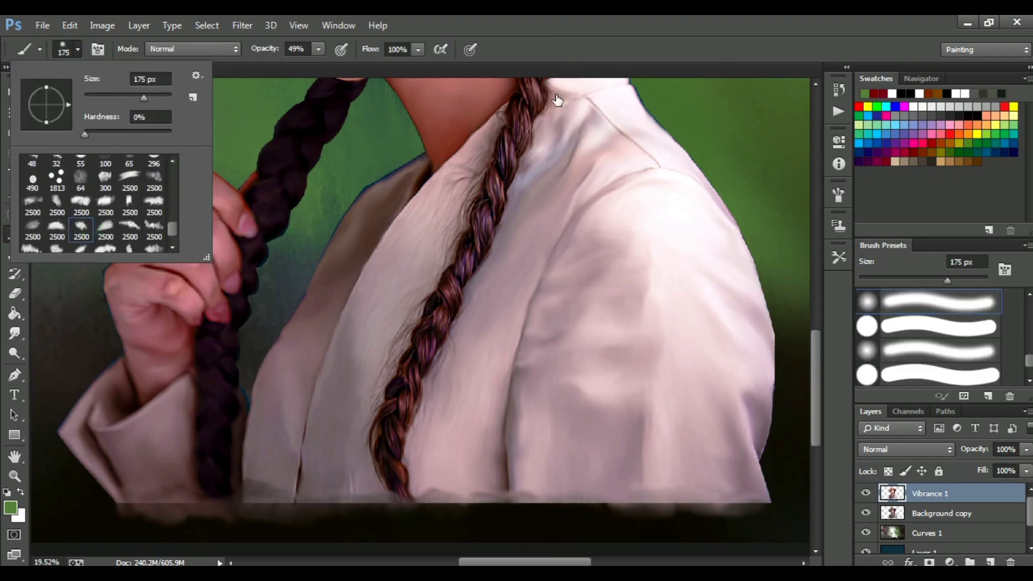
key("Return")
key("bracketleft")
key("bracketleft")
key("bracketleft")
key("bracketleft")
key("bracketleft")
key("bracketleft")
key("bracketleft")
key("bracketleft")
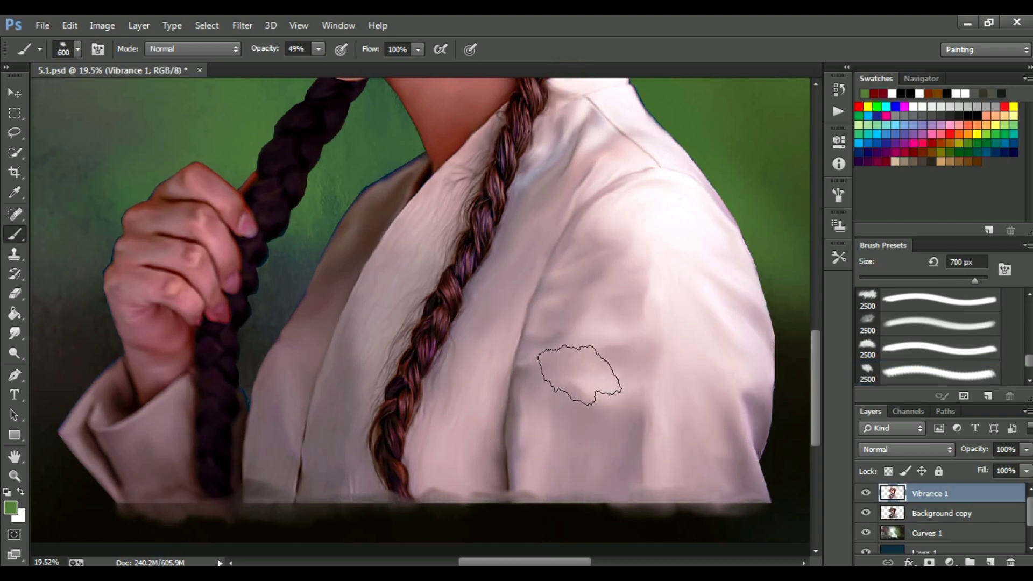
left_click(354, 527, "alt")
mouse_move(354, 528)
left_mouse_down()
mouse_move(305, 513)
mouse_move(324, 514)
left_mouse_up()
Step: With a 700 px brush, paint a wide dark band along the lower shirt edge
key("bracketright")
key("bracketright")
key("bracketright")
left_click_drag(538, 494, 693, 497)
left_click_drag(484, 519, 703, 507)
mouse_move(516, 519)
left_mouse_down()
mouse_move(431, 502)
mouse_move(451, 507)
left_mouse_up()
mouse_move(371, 511)
left_mouse_down()
mouse_move(232, 502)
mouse_move(215, 519)
mouse_move(278, 511)
mouse_move(143, 511)
mouse_move(299, 519)
mouse_move(242, 484)
mouse_move(179, 519)
left_mouse_up()
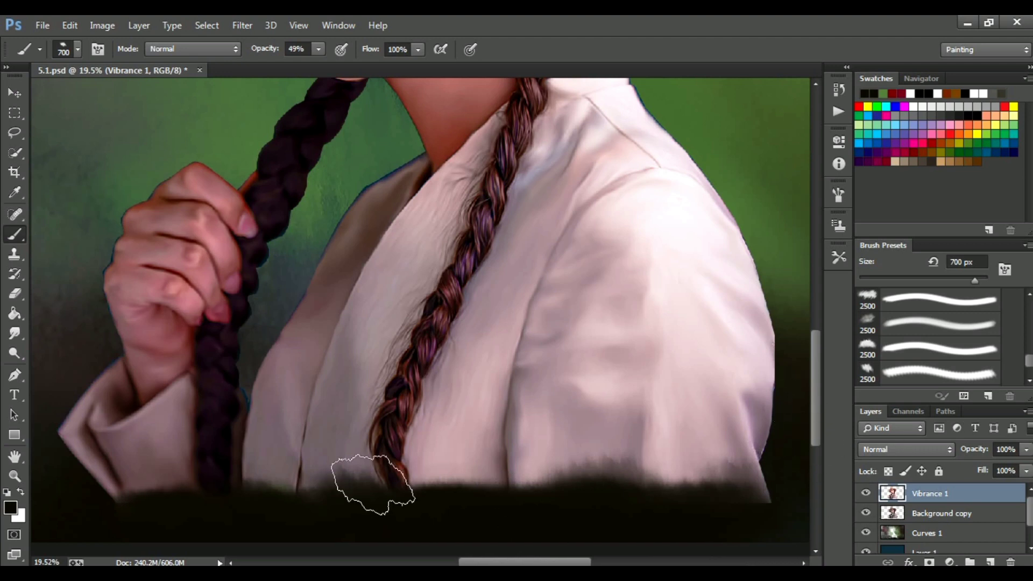
scroll(373, 484, "down", 3)
left_click(15, 333)
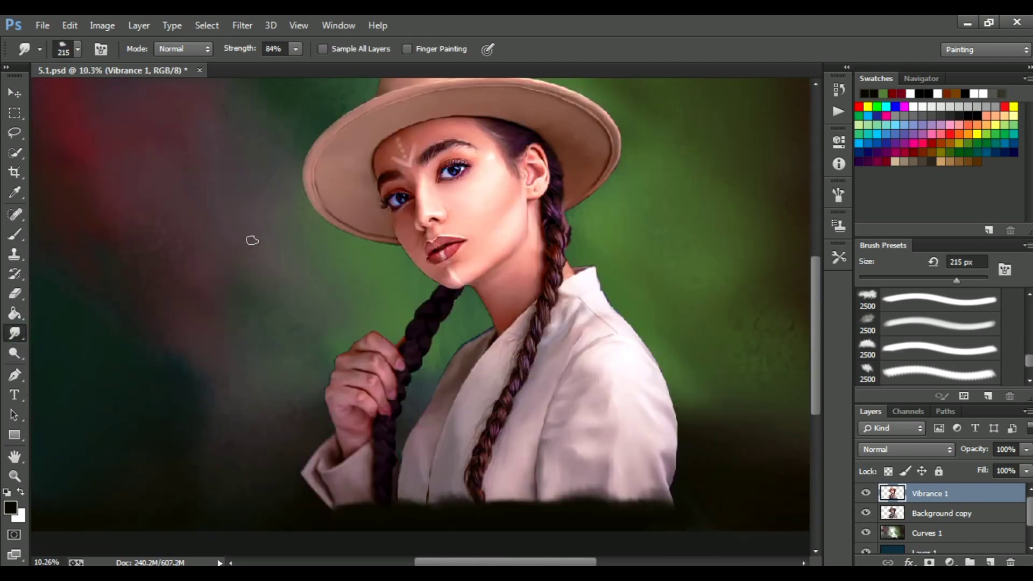
Step: Give the Smudge tool a soft 65 px tip enlarged to 150 px
left_click(78, 49)
double_click(130, 192)
scroll(431, 477, "up", 3)
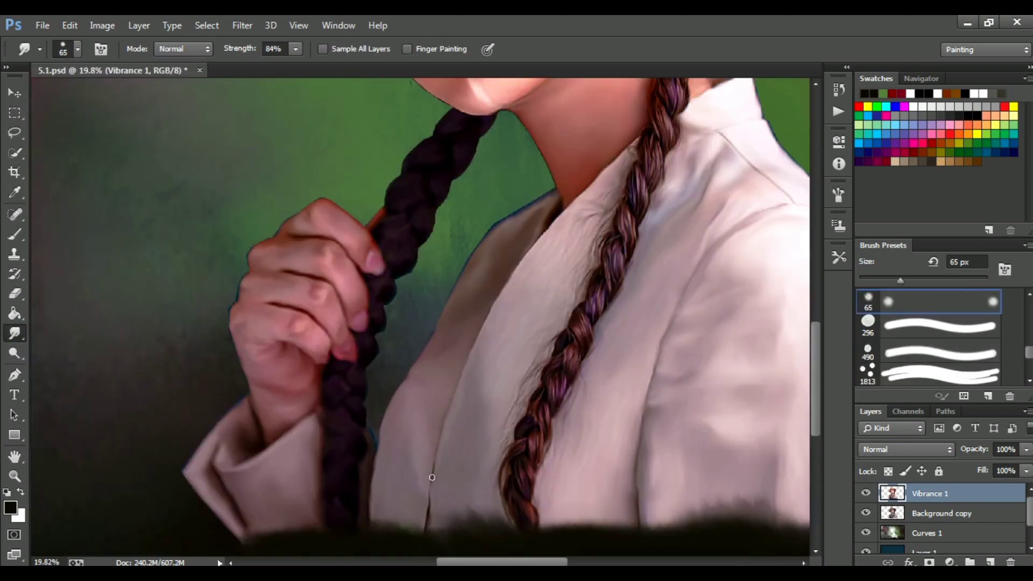
scroll(379, 410, "down", 3)
key("bracketright")
key("bracketright")
key("bracketright")
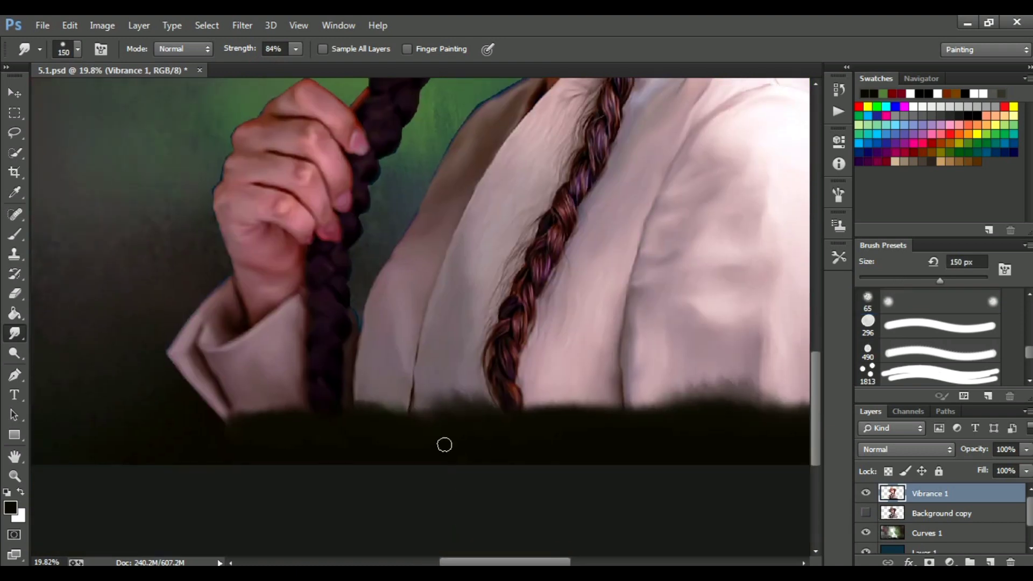
Step: Smear the sleeve and dark lower band into the shirt at 50% smudge strength
left_click_drag(188, 408, 290, 410)
left_click(296, 49)
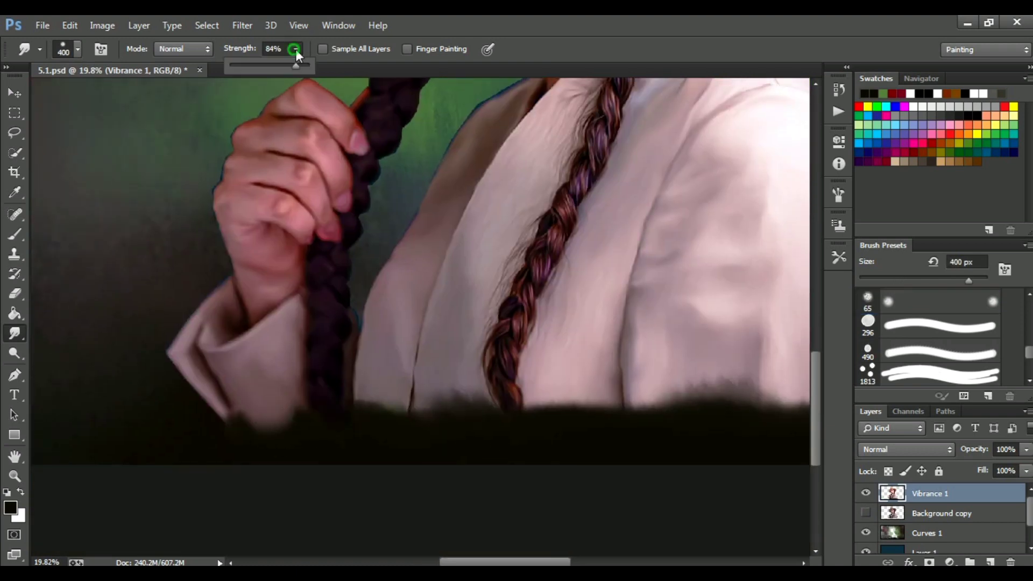
left_click_drag(371, 422, 413, 423)
mouse_move(449, 387)
left_mouse_down()
mouse_move(572, 417)
mouse_move(741, 406)
mouse_move(554, 415)
left_mouse_up()
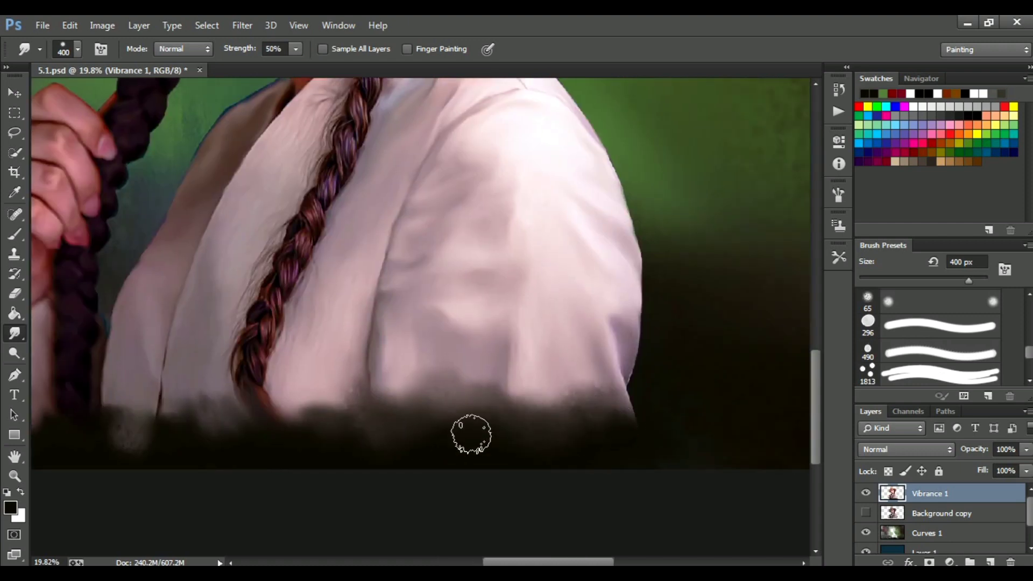
mouse_move(220, 441)
left_mouse_down()
mouse_move(457, 433)
mouse_move(336, 412)
mouse_move(240, 426)
mouse_move(297, 456)
mouse_move(369, 415)
mouse_move(348, 443)
left_mouse_up()
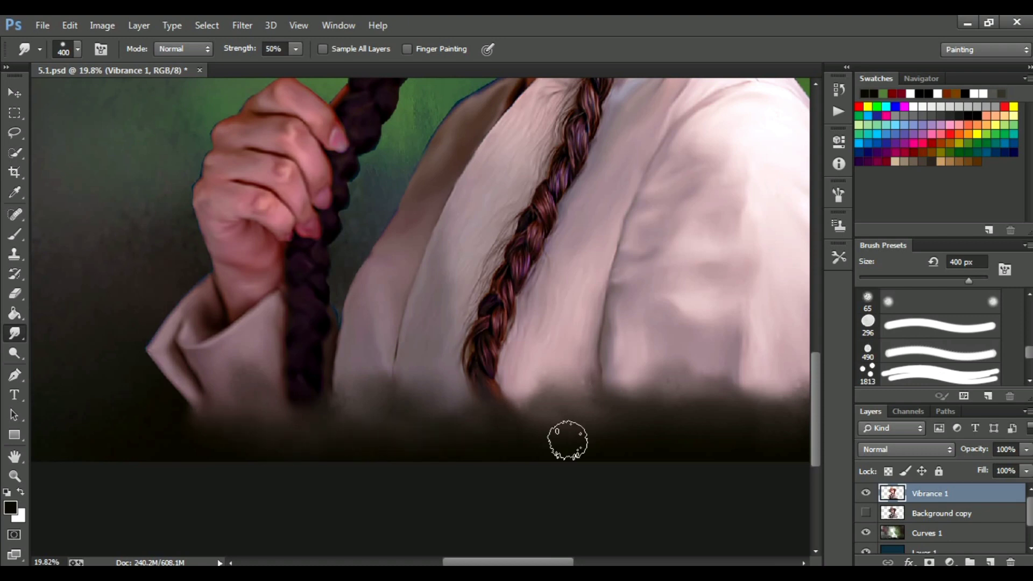
scroll(568, 440, "down", 3)
scroll(711, 397, "down", 2)
scroll(573, 371, "down", 1)
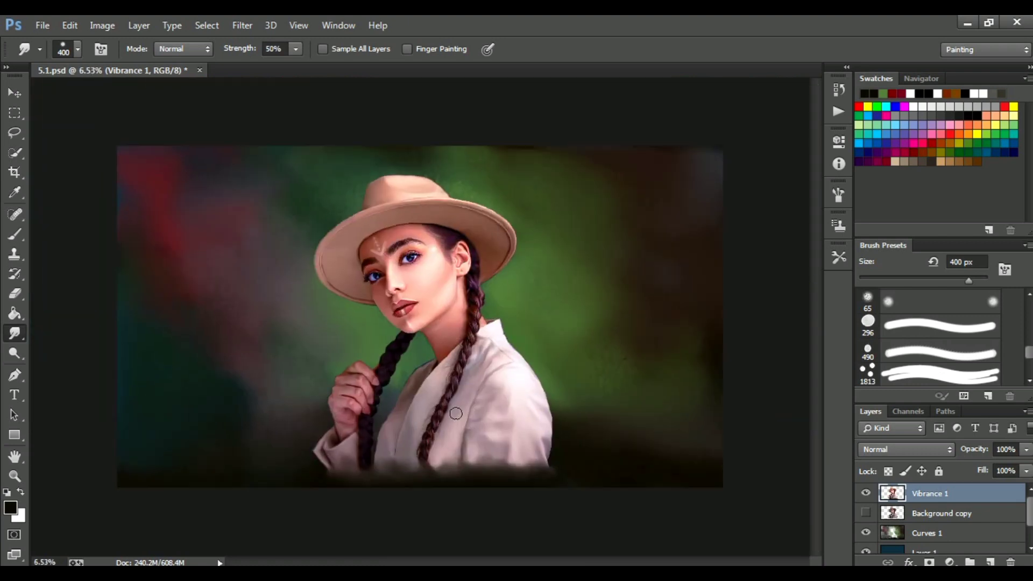
Step: Add a Curves adjustment above Curves 1 and darken the image with the RGB curve
left_click(931, 529)
left_click(949, 562)
left_click(909, 334)
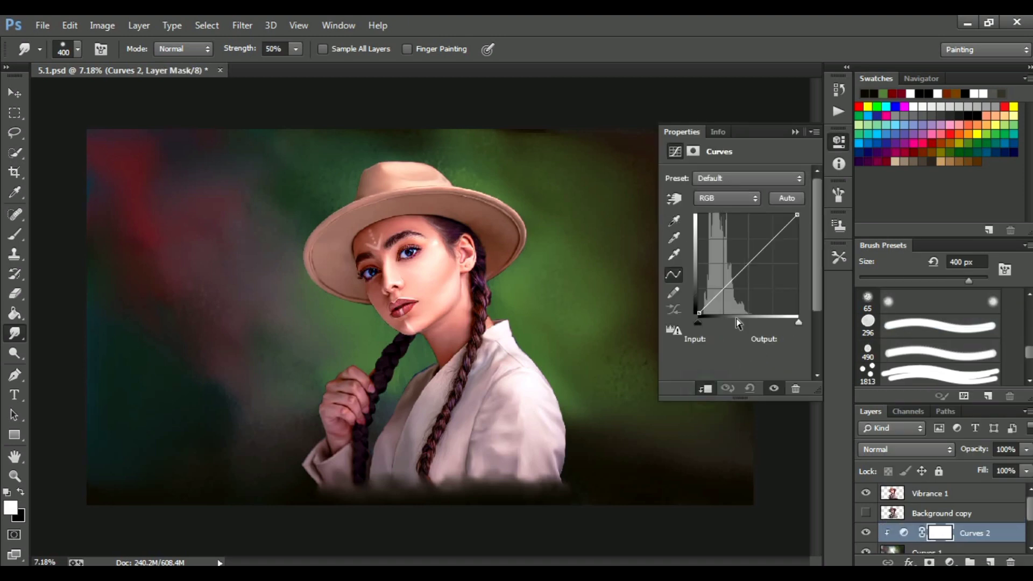
left_click_drag(741, 260, 757, 268)
Step: Raise the Green and Blue channel curves of that Curves adjustment
left_click(725, 199)
left_click(730, 223)
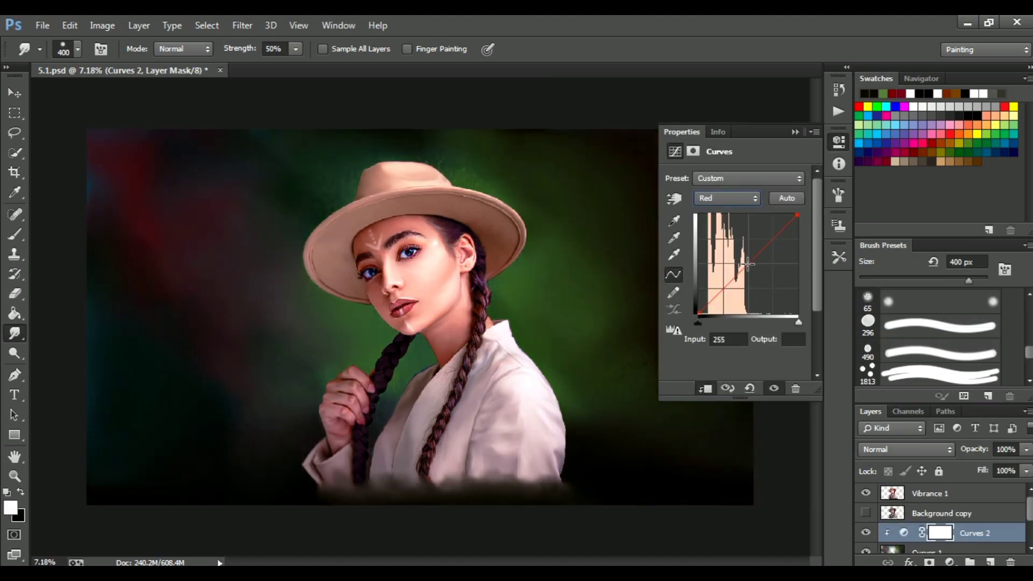
left_click(726, 197)
left_click(720, 236)
left_click_drag(742, 269, 742, 262)
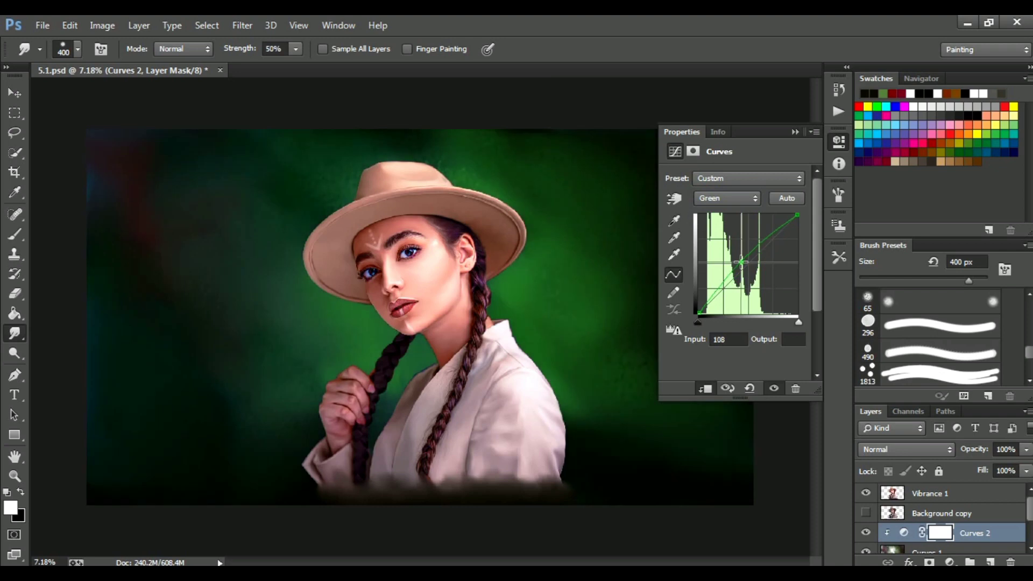
left_click(726, 198)
left_click(721, 248)
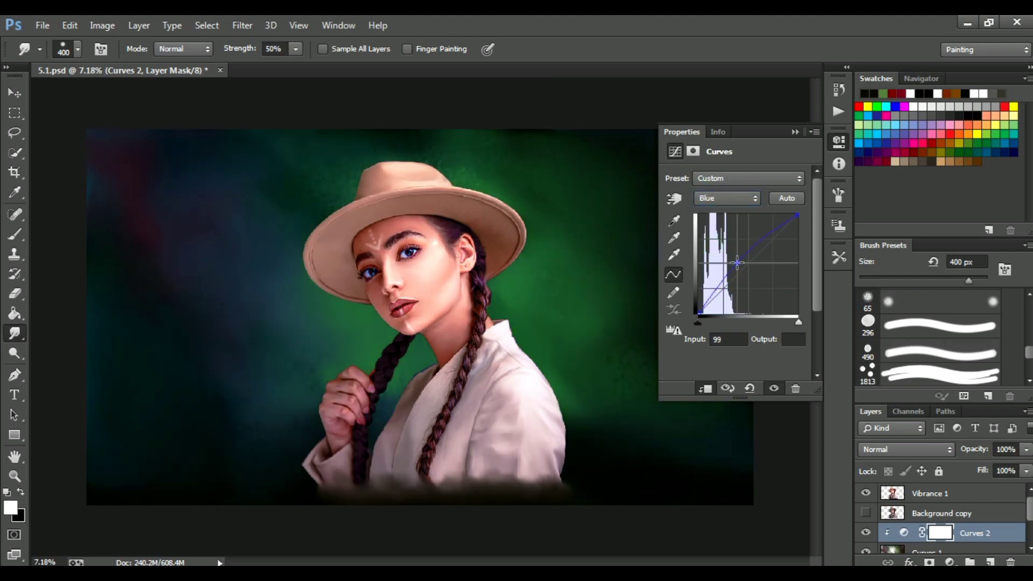
left_click_drag(742, 267, 742, 257)
left_click(794, 131)
Step: Add a slightly darkening Curves adjustment clipped to Vibrance 1
left_click(962, 495)
left_click(949, 562)
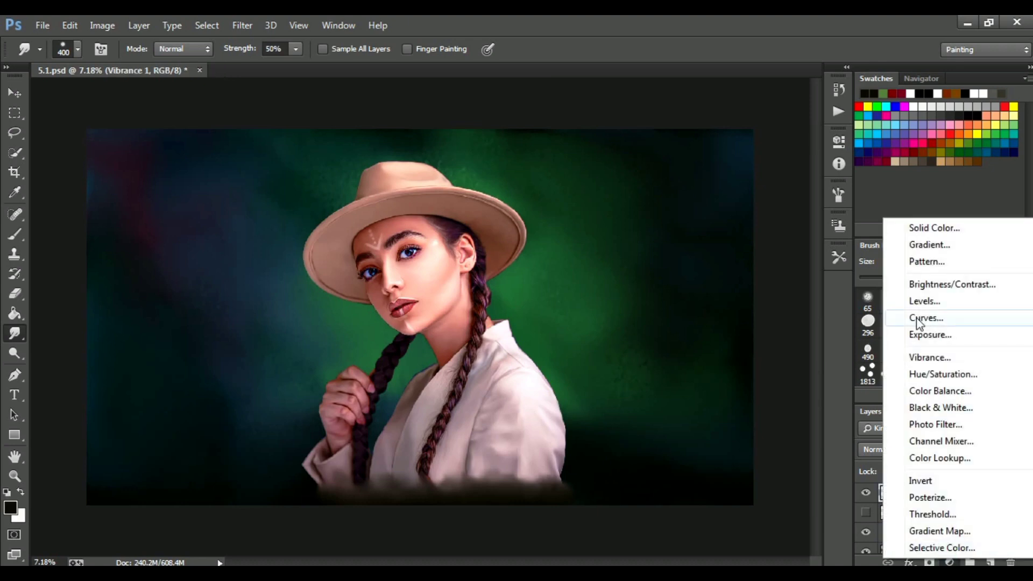
left_click(921, 318)
left_click_drag(746, 263, 753, 269)
left_click(711, 389)
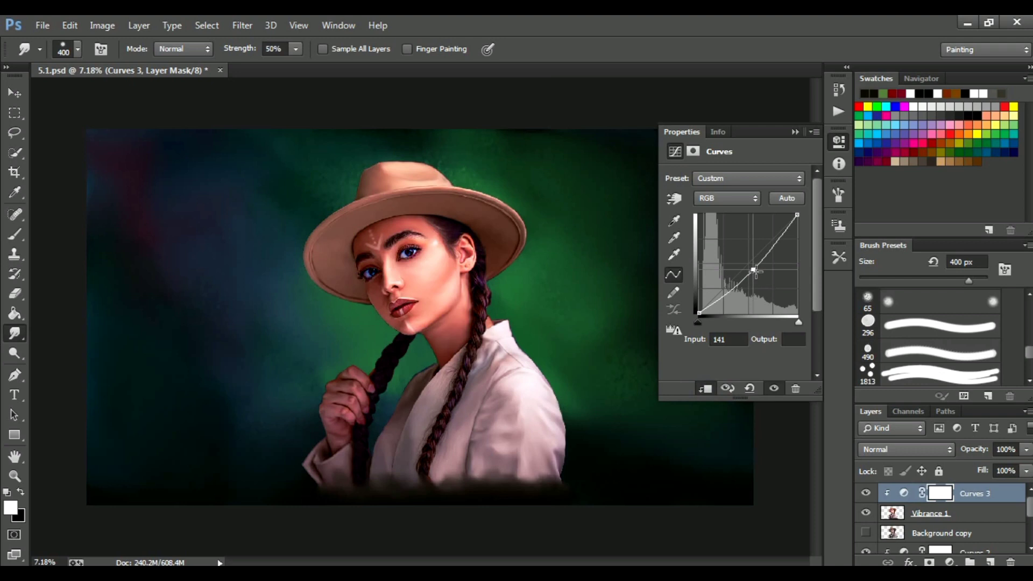
Step: Bend the Green and Blue curves of Curves 3, then reopen it on the Red channel
left_click(726, 198)
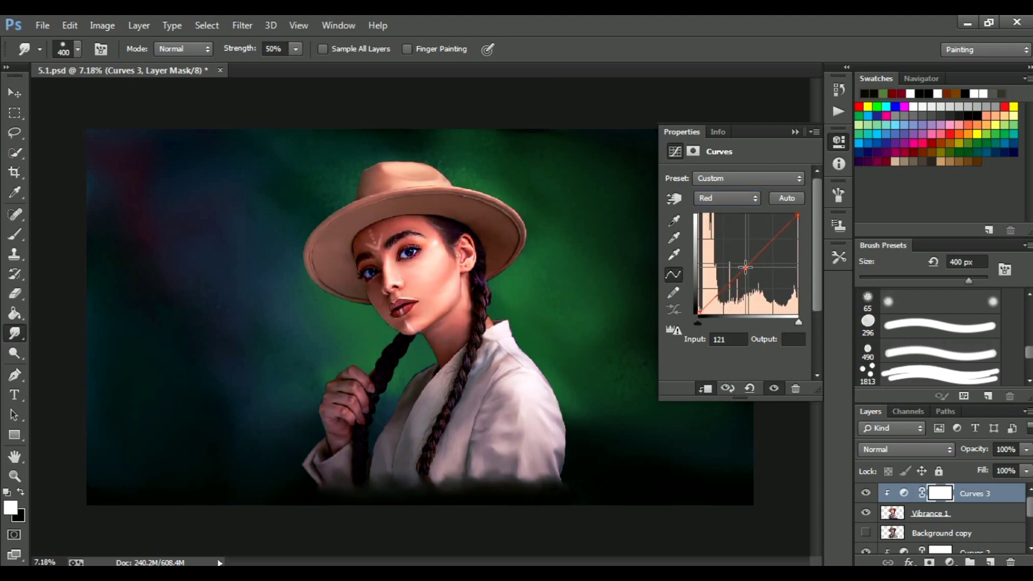
left_click(727, 198)
left_click(710, 221)
left_click(748, 267)
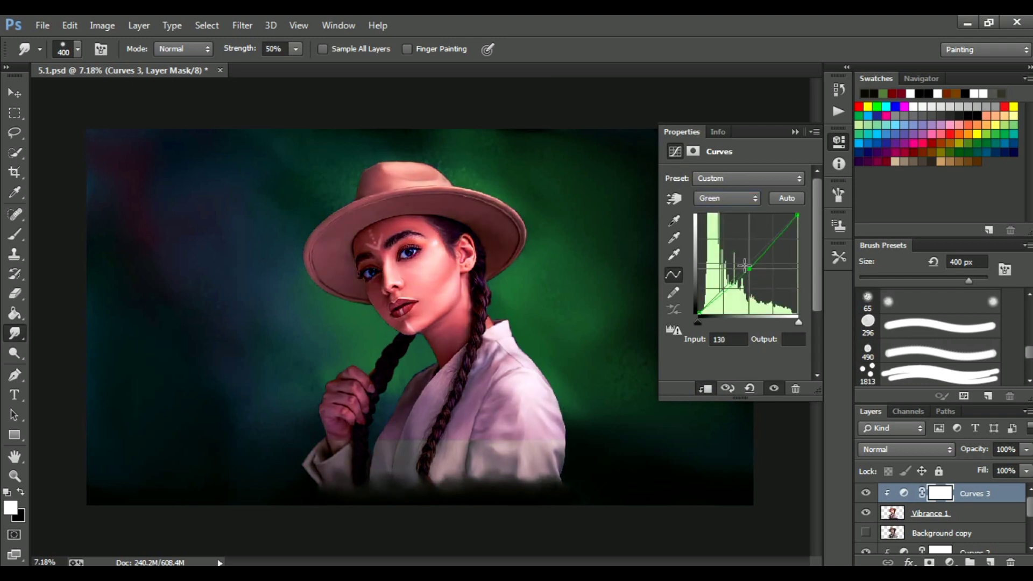
left_click_drag(748, 267, 744, 262)
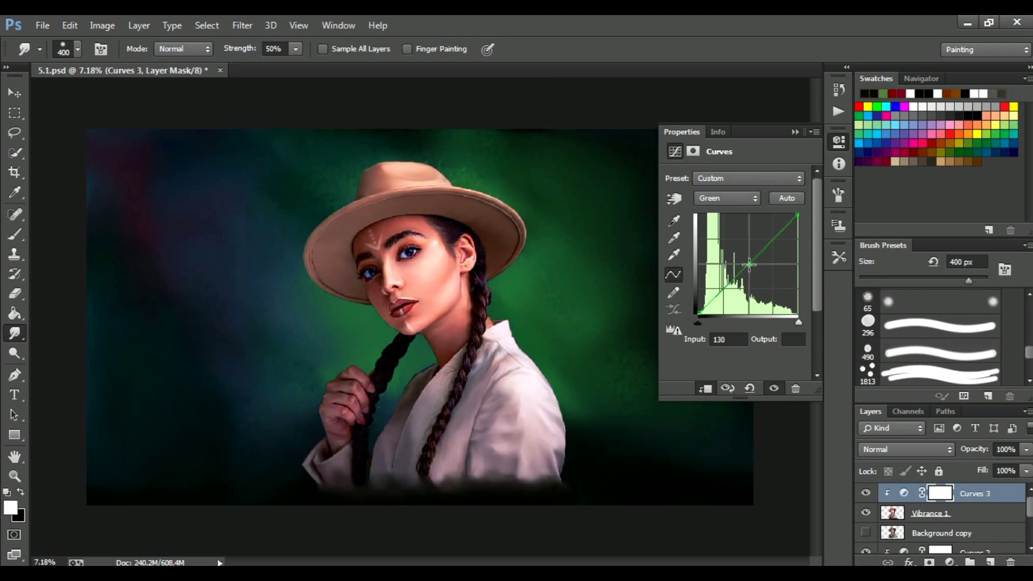
left_click(726, 198)
left_click(710, 230)
left_click(745, 263)
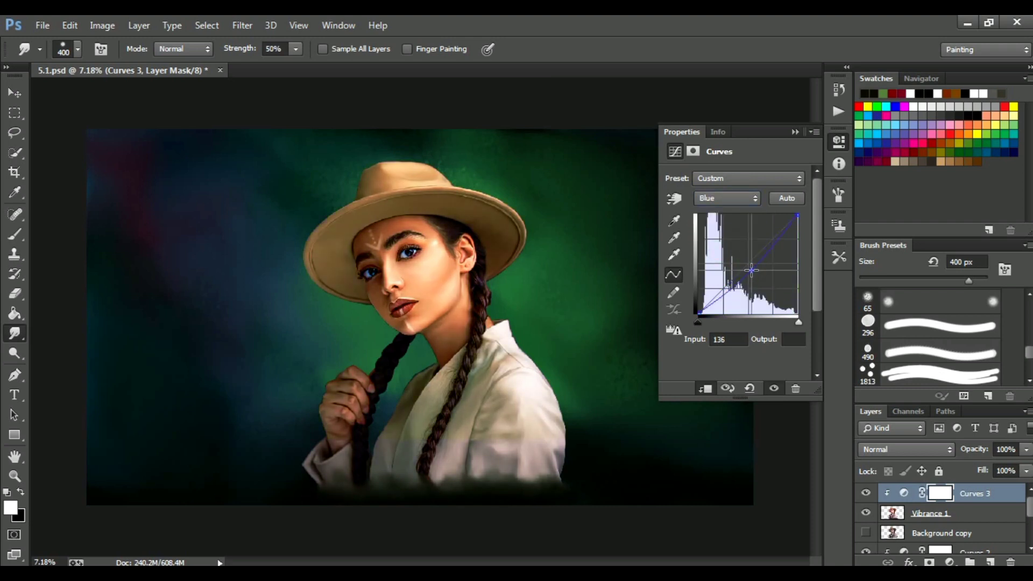
left_click(794, 131)
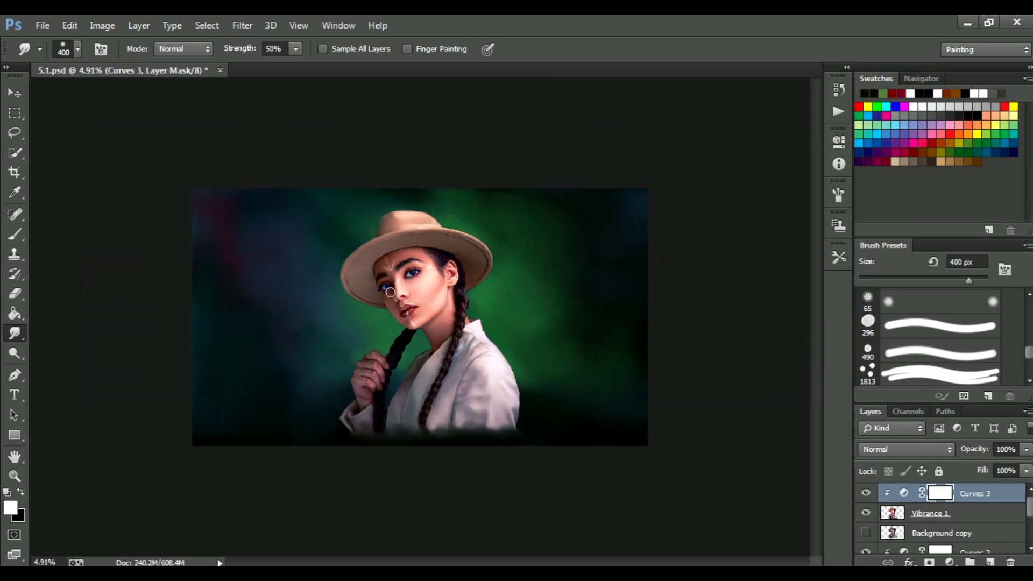
scroll(438, 288, "up", 2)
double_click(903, 494)
left_click(726, 198)
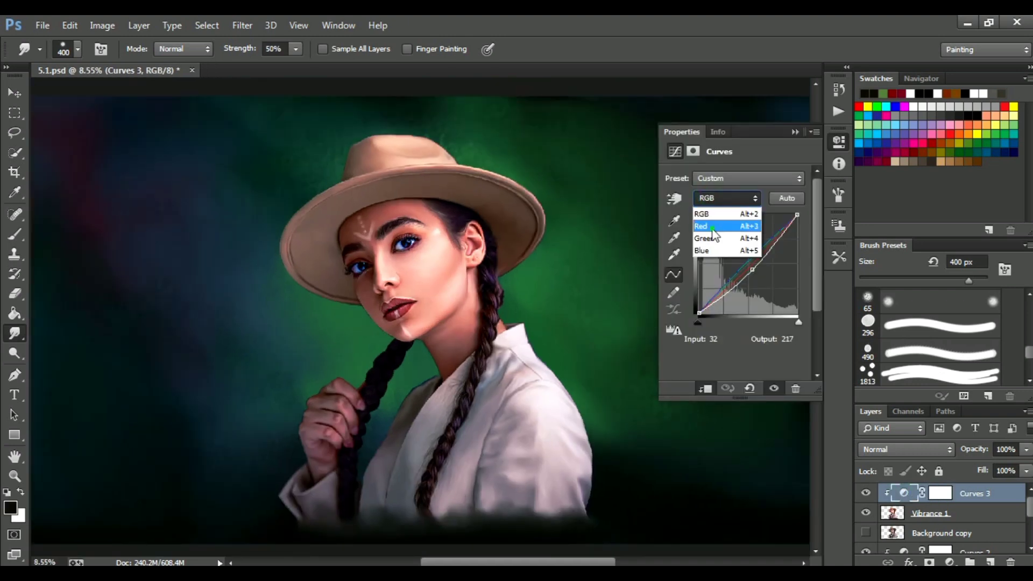
Step: Merge Curves 3 and Vibrance 1 into one layer
left_click(794, 132)
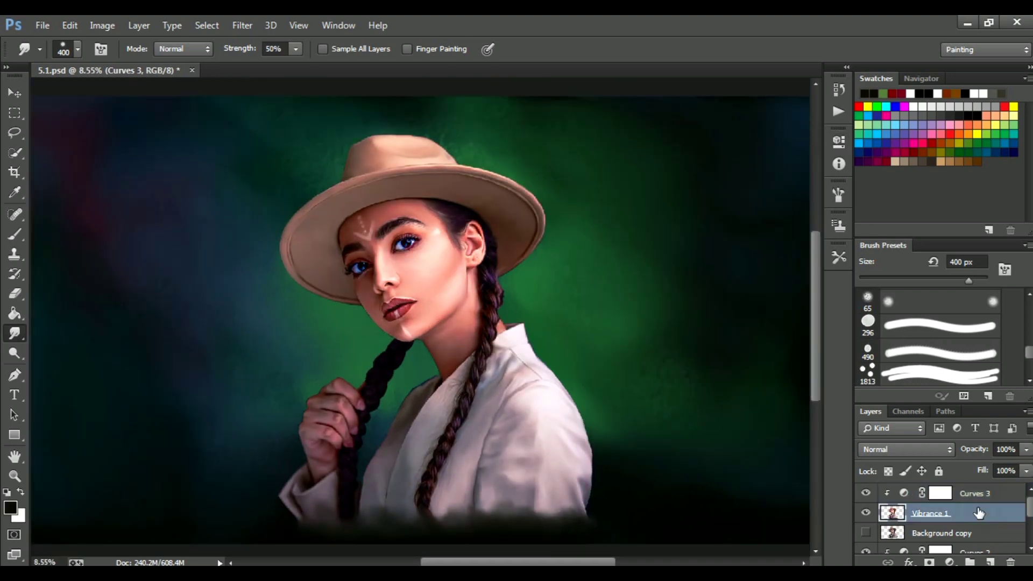
left_click(977, 494)
right_click(976, 494)
left_click(770, 401)
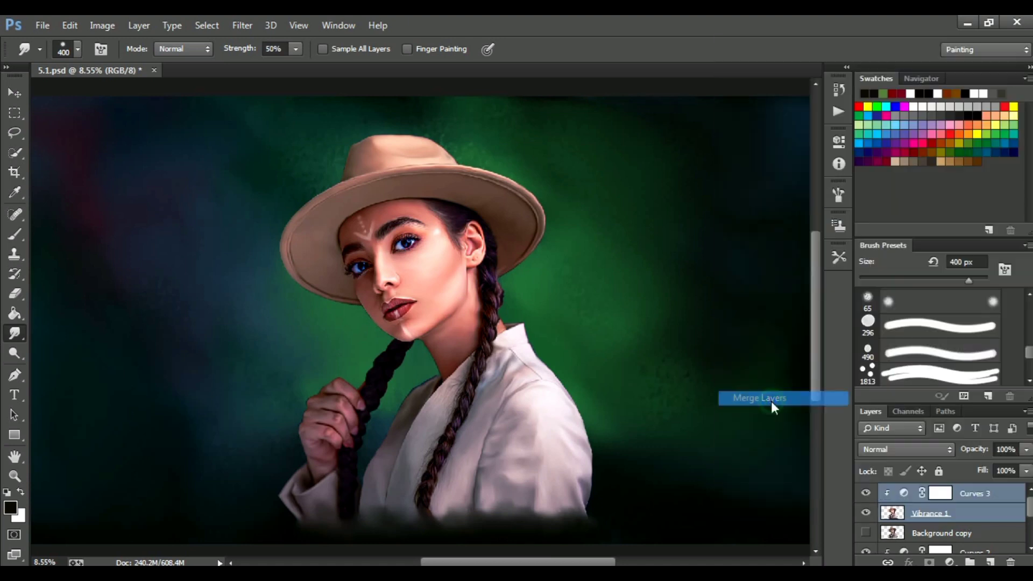
Step: Sharpen the merged layer with Unsharp Mask: Amount 103%, Radius 5 px, Threshold 0
left_click(242, 26)
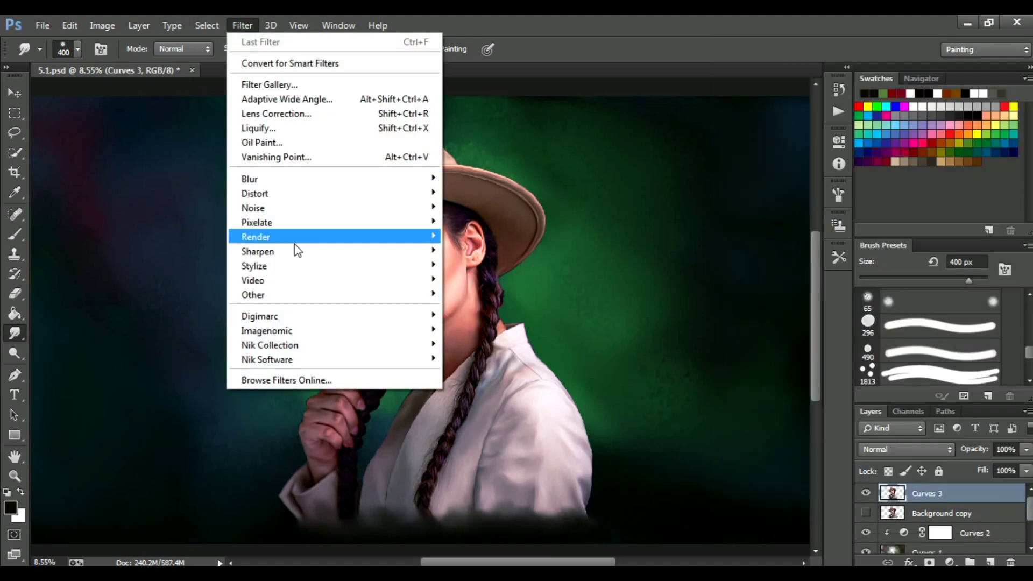
left_click(565, 350)
left_click(241, 27)
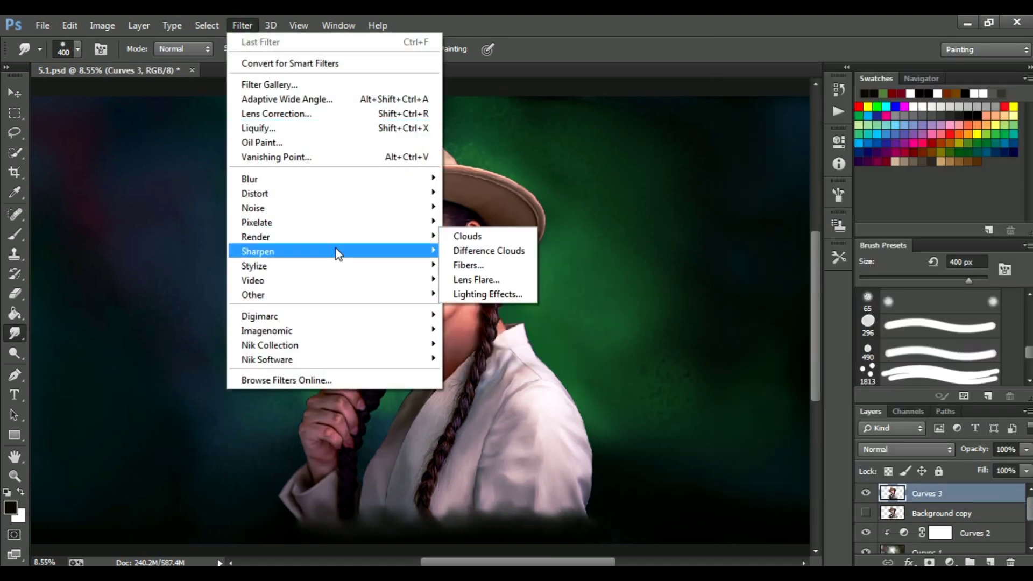
left_click(468, 325)
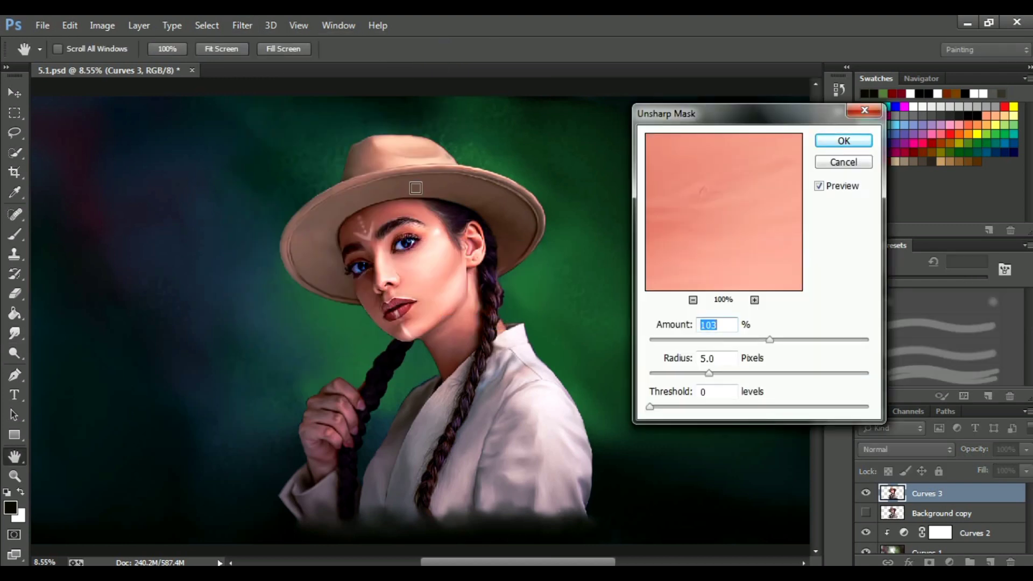
left_click(843, 141)
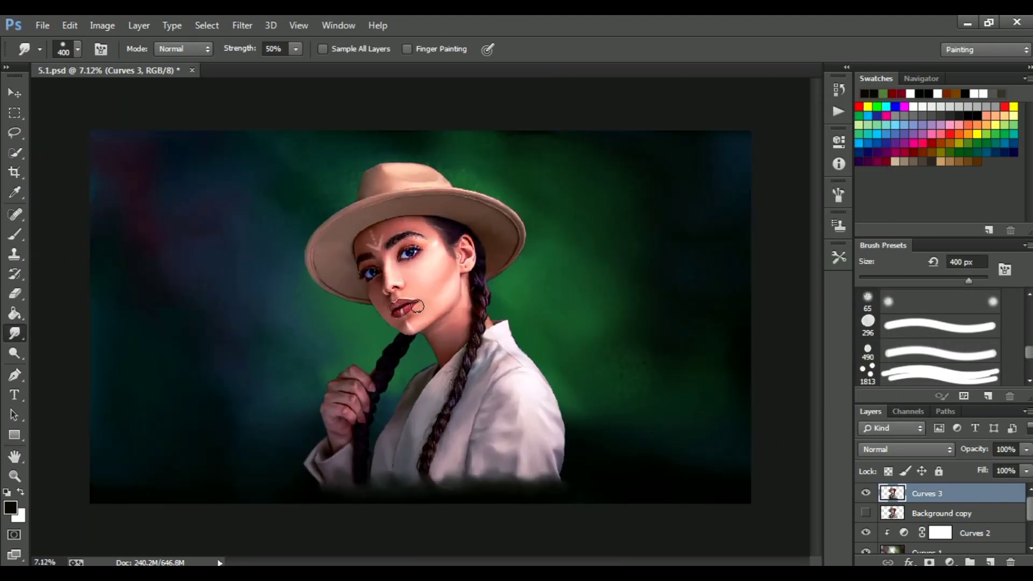
Step: Add a new Layer 2 set to Soft Light blending
scroll(415, 277, "up", 3)
scroll(396, 305, "up", 3)
scroll(396, 317, "up", 1)
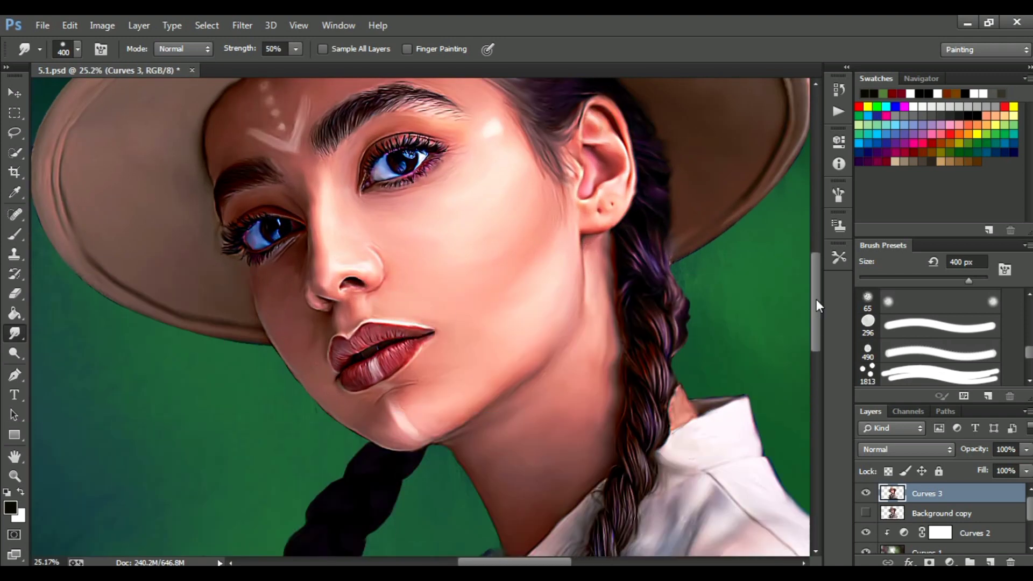
left_click_drag(815, 299, 815, 334)
left_click(990, 562)
left_click(888, 451)
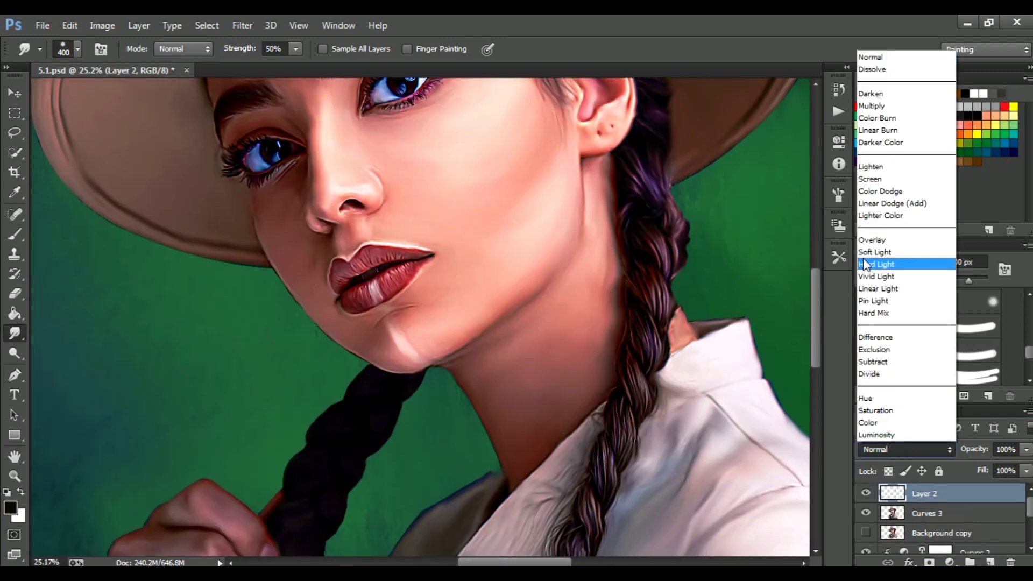
left_click(885, 252)
Step: Pick a soft round brush and dark red, and smudge the lip texture left to right
left_click_drag(1028, 355, 1028, 309)
left_click(867, 300)
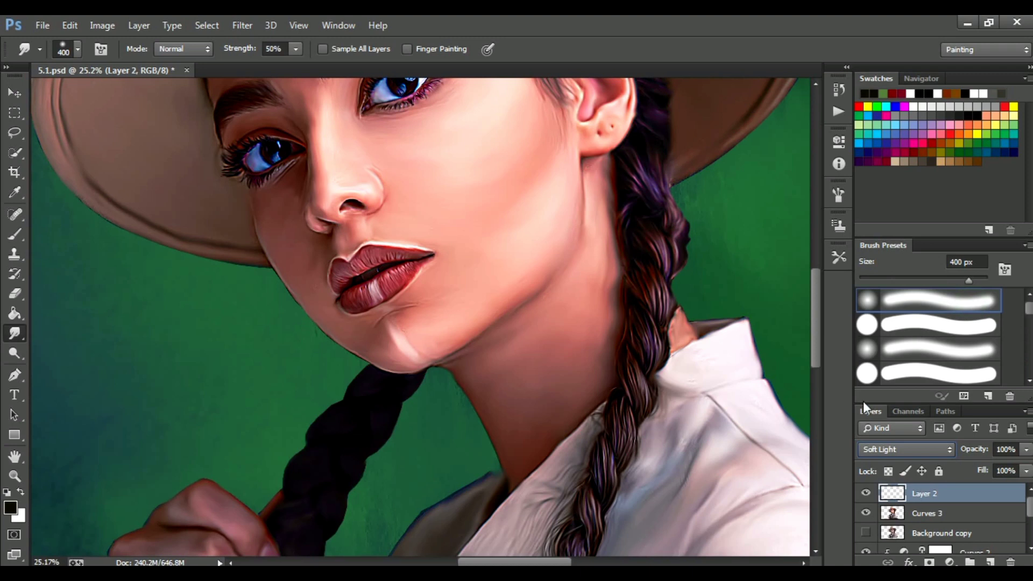
left_click(887, 160)
left_click_drag(361, 274, 423, 280)
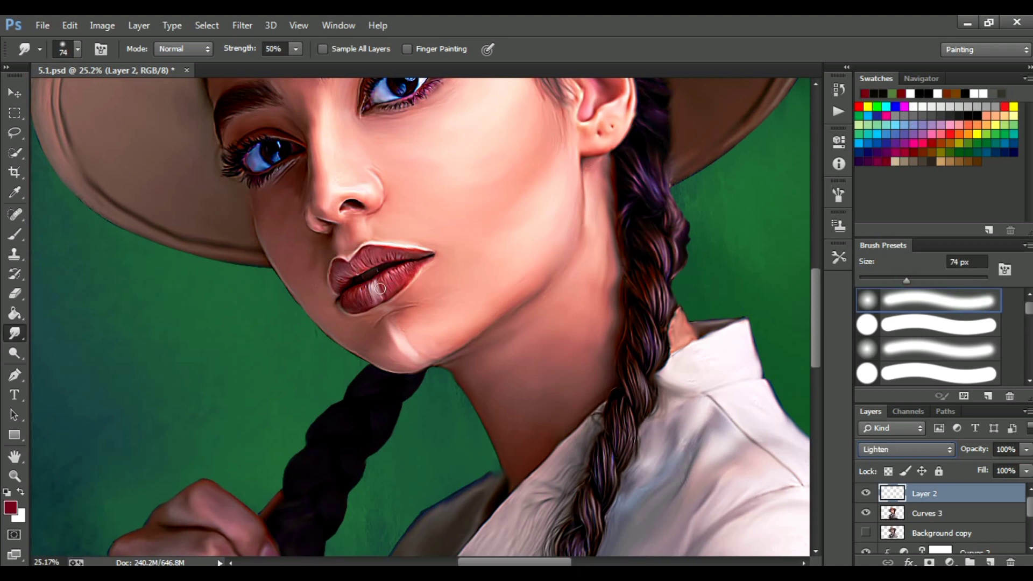
scroll(384, 288, "up", 3)
scroll(387, 285, "up", 3)
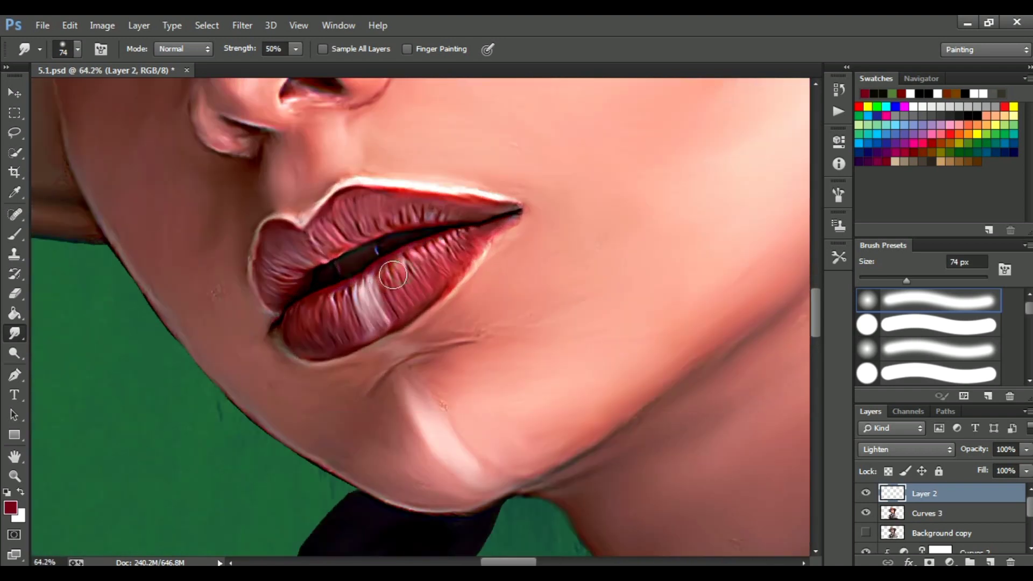
Step: Switch to the Brush tool with Layer 2 kept in Soft Light mode
key("b")
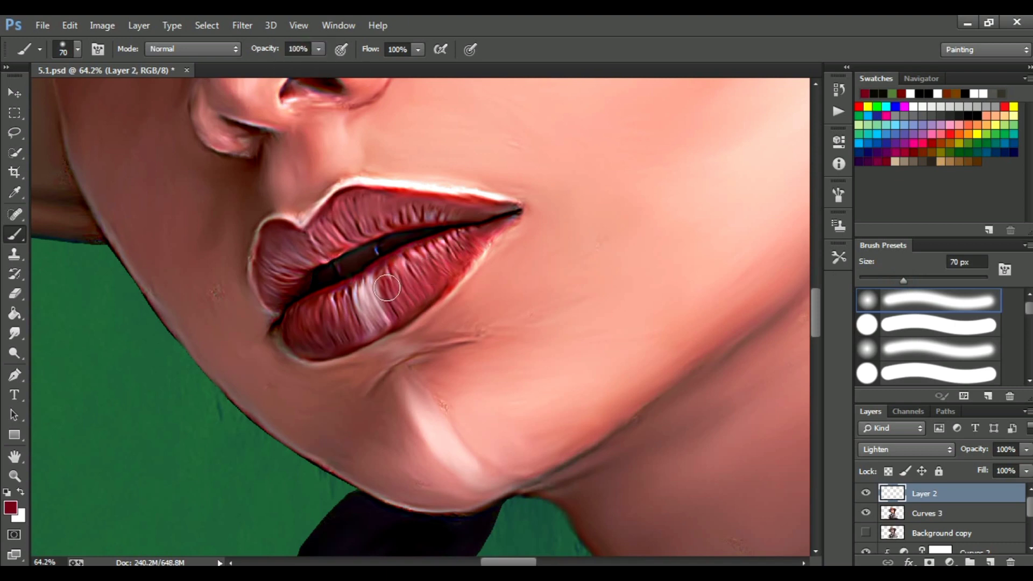
left_click(905, 449)
left_click(904, 265)
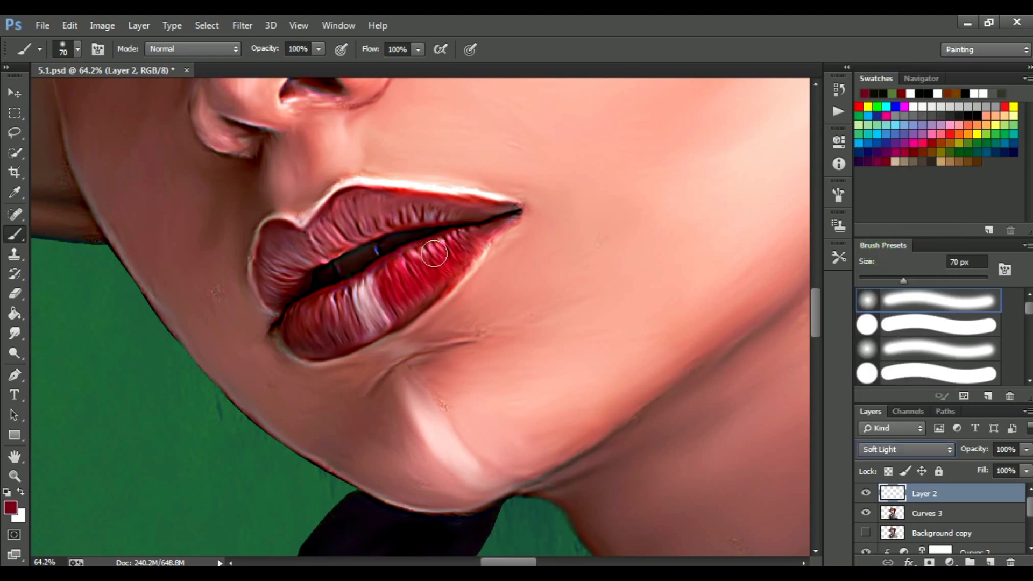
left_click(568, 350)
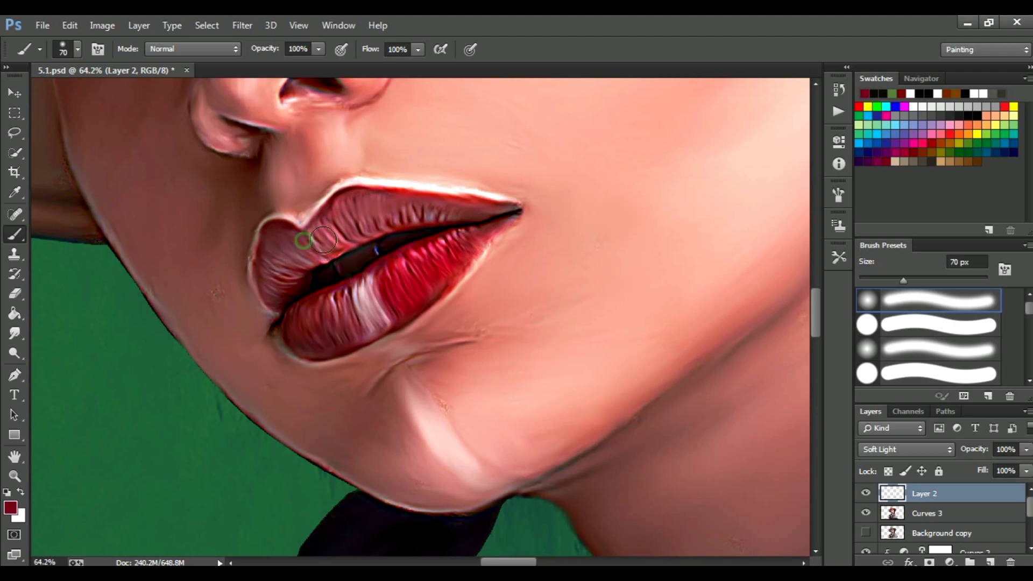
Step: Paint the upper and lower lips a deep saturated red and set Layer 2 to 55% opacity
left_click_drag(336, 229, 427, 202)
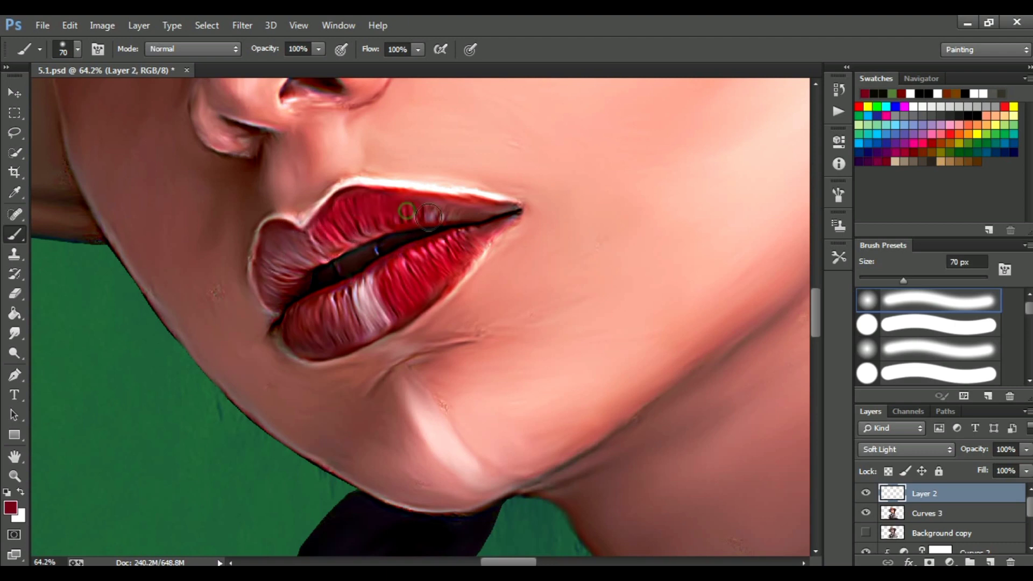
mouse_move(276, 237)
left_mouse_down()
mouse_move(293, 281)
mouse_move(306, 261)
left_mouse_up()
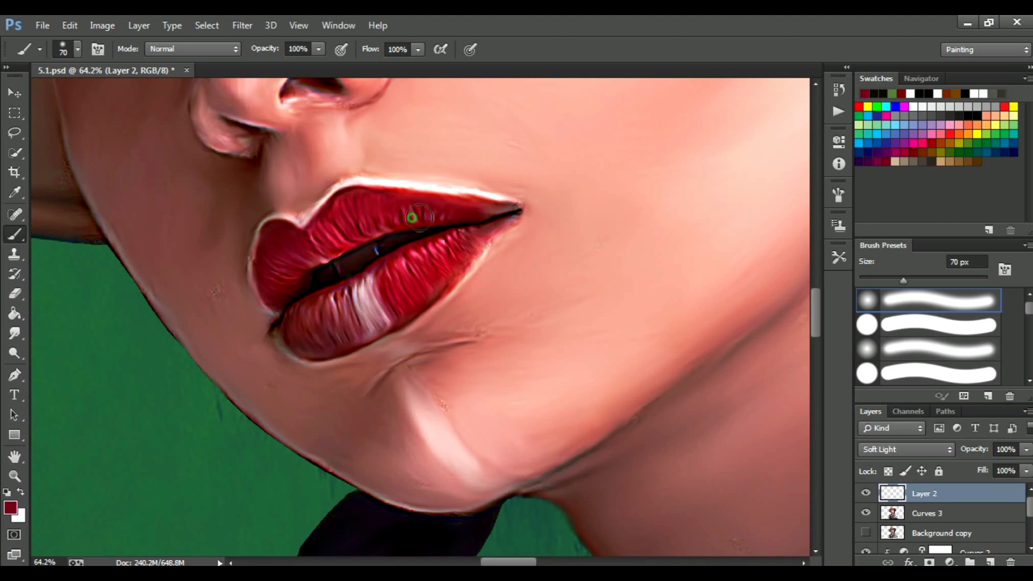
left_click_drag(473, 223, 510, 212)
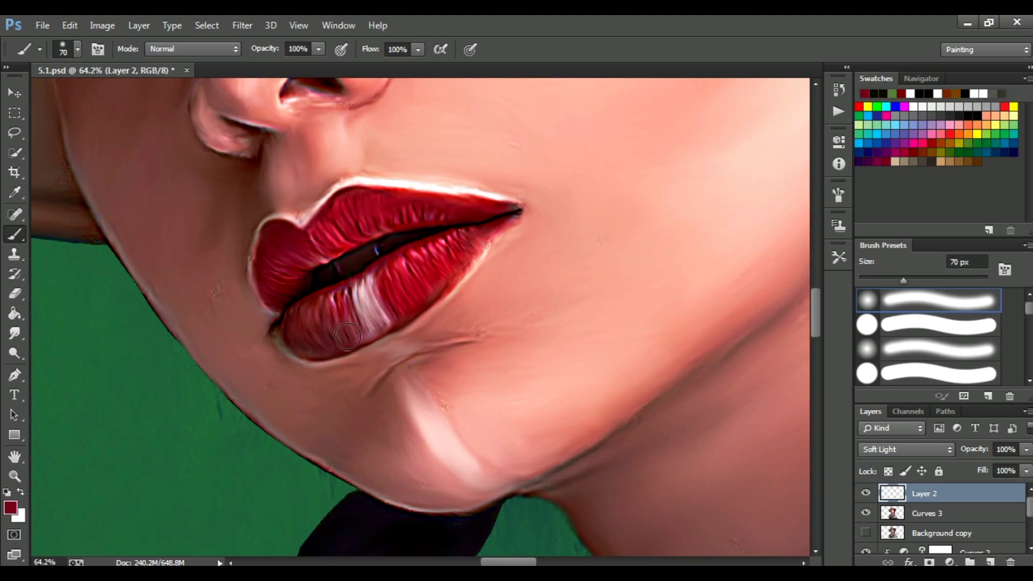
left_click_drag(344, 337, 315, 306)
left_click_drag(288, 267, 285, 252)
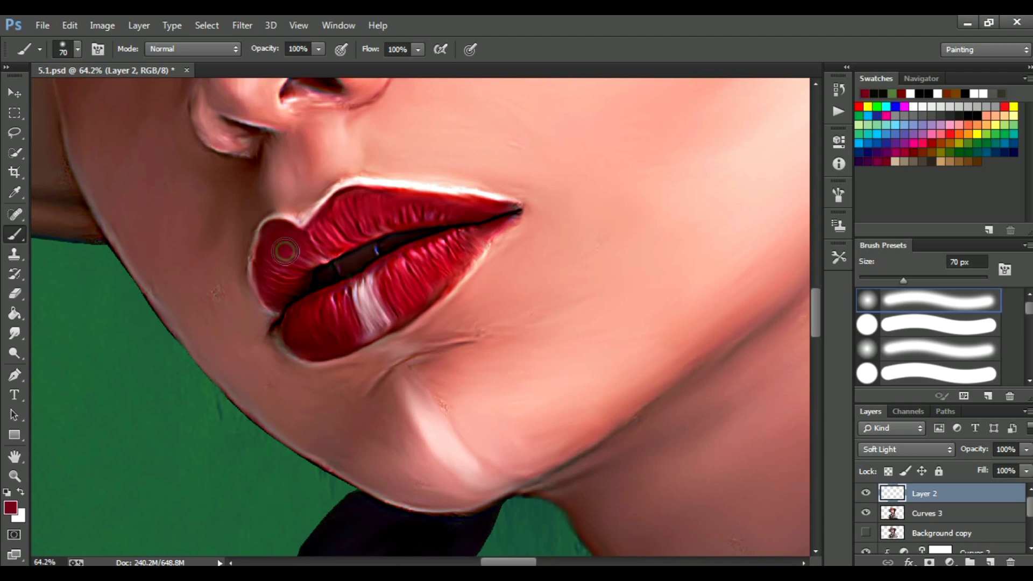
left_click_drag(1026, 450, 996, 473)
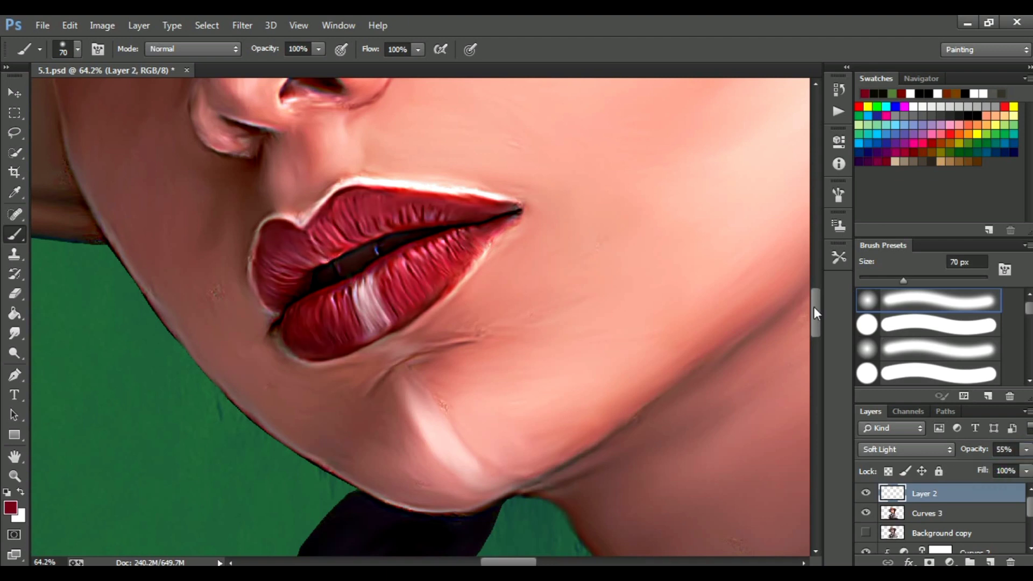
Step: Add a new Layer 3 above Layer 2 set to Color blending
scroll(565, 188, "down", 3)
scroll(566, 188, "down", 2)
scroll(566, 188, "down", 2)
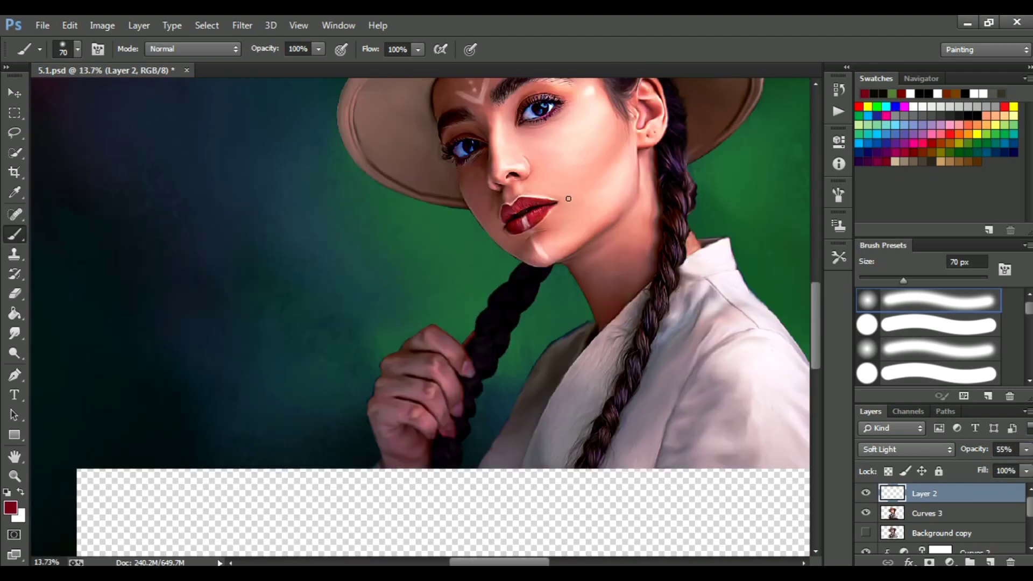
scroll(427, 327, "up", 1)
scroll(427, 327, "up", 2)
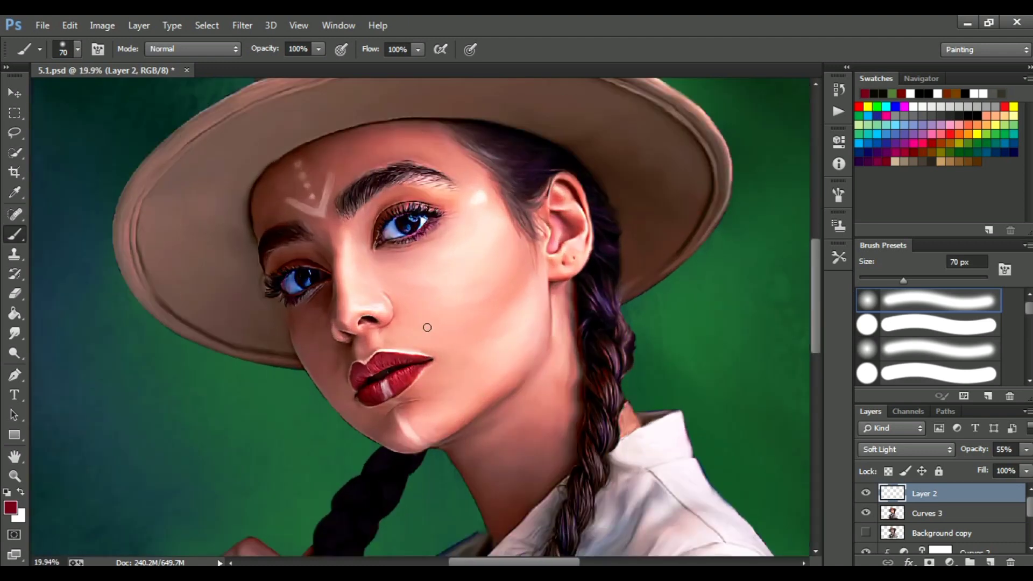
left_click(991, 560)
left_click(905, 449)
left_click(889, 432)
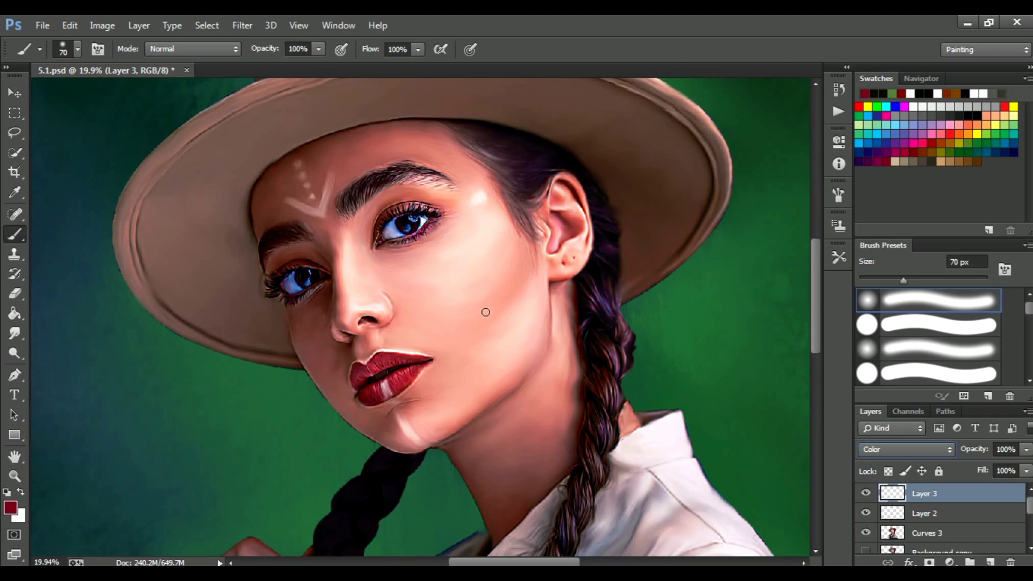
Step: Wash pinkish red over cheek, forehead, jaw and neck with a 122 px brush at 36% layer opacity
left_click_drag(903, 281, 930, 280)
left_click_drag(974, 449, 940, 449)
mouse_move(436, 280)
left_mouse_down()
mouse_move(376, 288)
mouse_move(500, 369)
mouse_move(546, 473)
mouse_move(556, 362)
left_mouse_up()
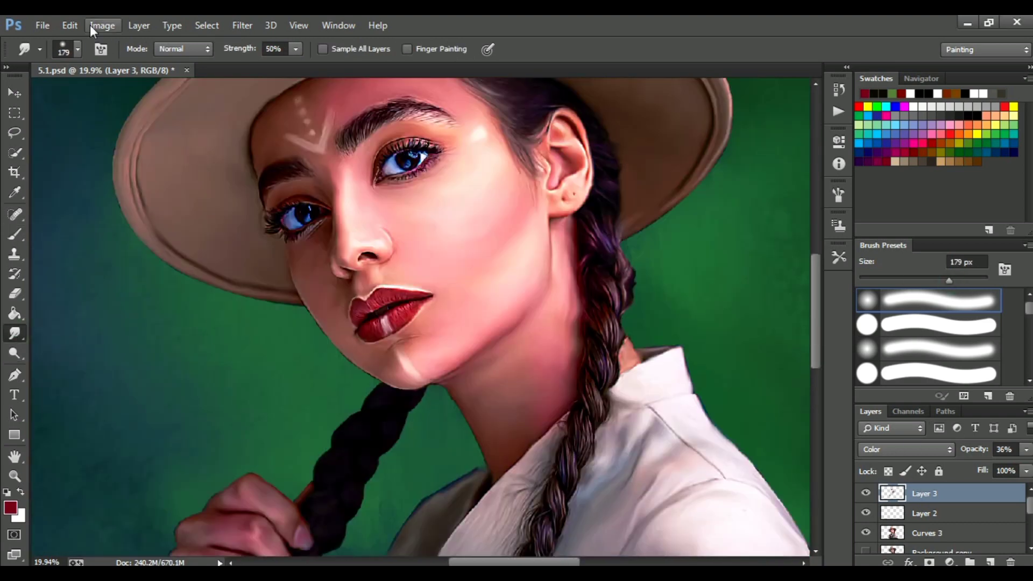
Step: Switch to a large soft 400 px brush and pan across the portrait
left_click(78, 49)
double_click(125, 231)
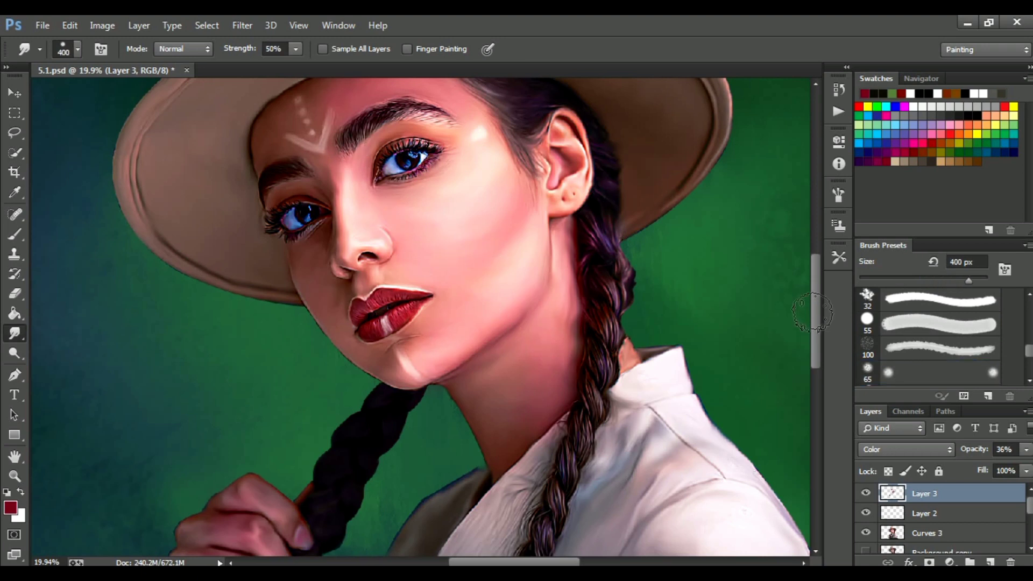
scroll(384, 224, "up", 3)
scroll(280, 382, "down", 7)
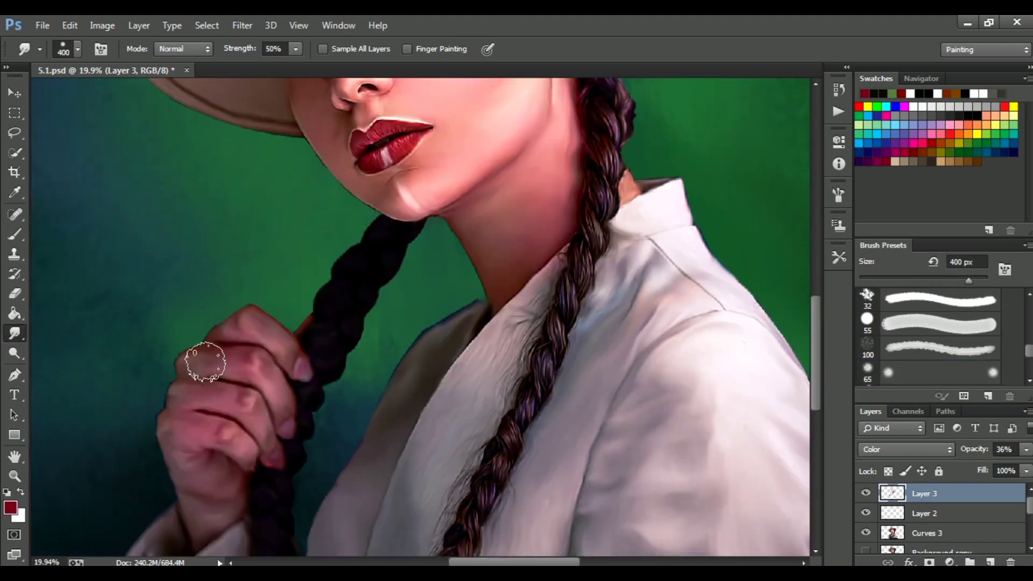
scroll(376, 333, "up", 4)
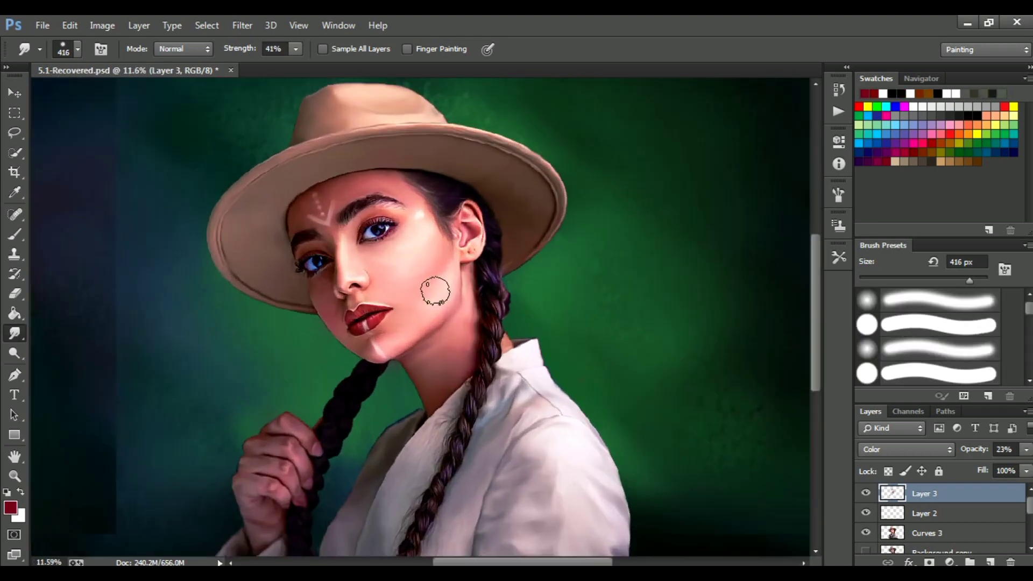
scroll(435, 291, "up", 1)
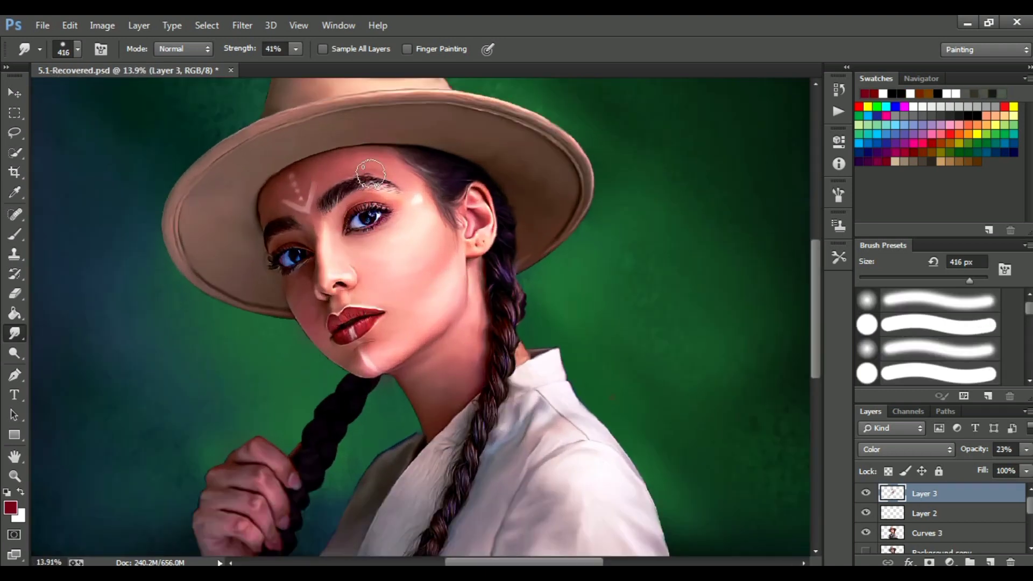
scroll(468, 339, "down", 2)
scroll(249, 313, "up", 3)
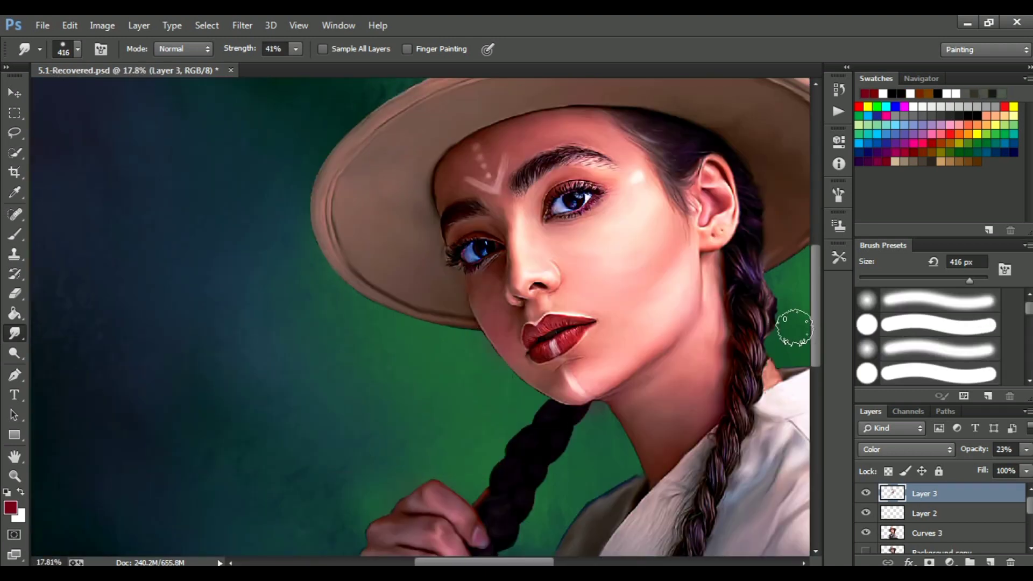
scroll(769, 382, "up", 1)
left_click_drag(517, 563, 537, 563)
Step: Add Layer 4, make white the foreground colour, and set the Smudge tool to 100% strength
left_click(989, 562)
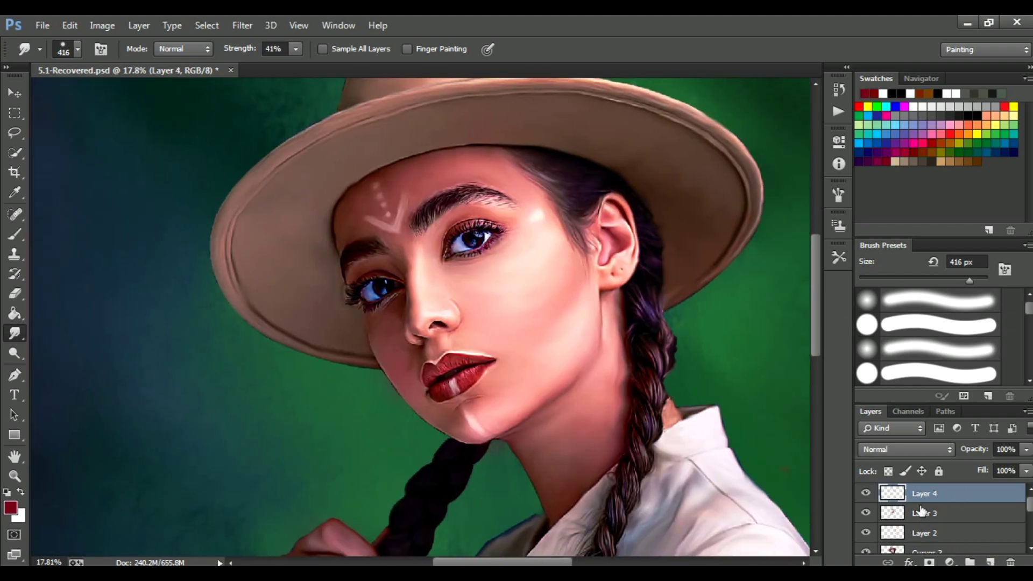
left_click(10, 507)
left_click(538, 131)
left_click(883, 115)
key("r")
left_click(1004, 269)
left_click(674, 211)
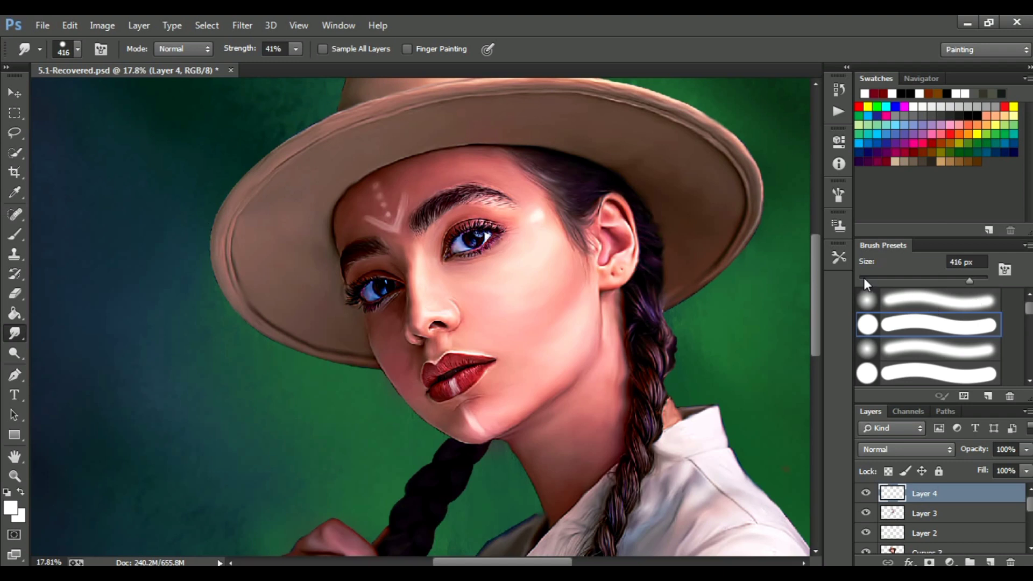
left_click(570, 351)
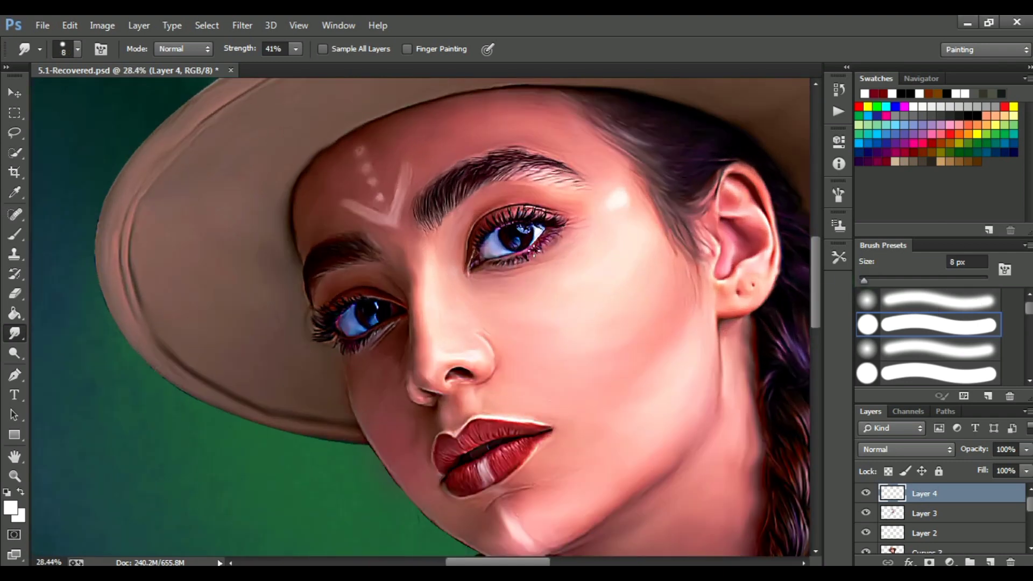
left_click_drag(299, 62, 347, 64)
Step: Paint a white highlight stroke along the upper finger with a hard round brush
left_click(14, 233)
left_click(908, 319)
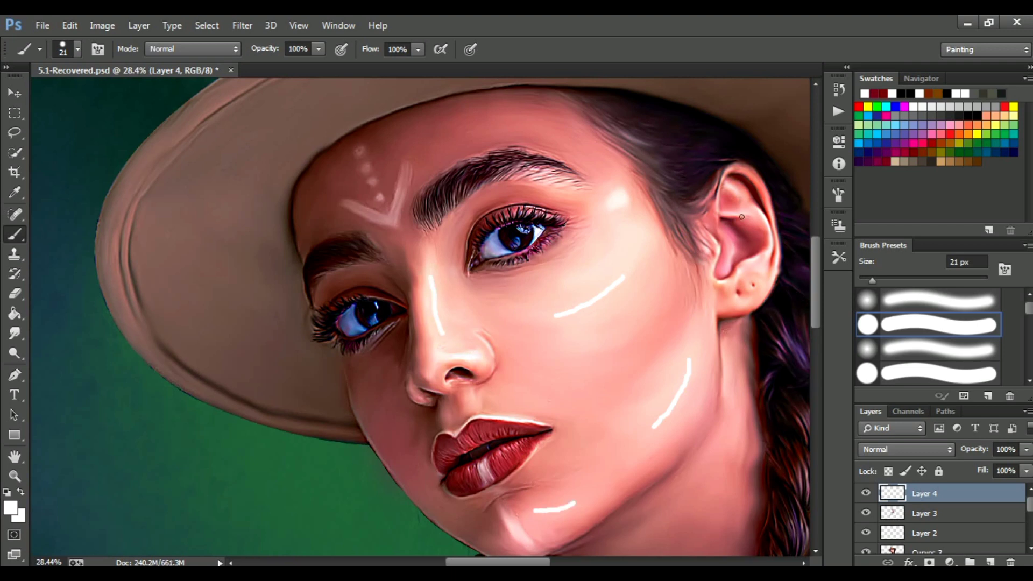
scroll(570, 213, "right", 4)
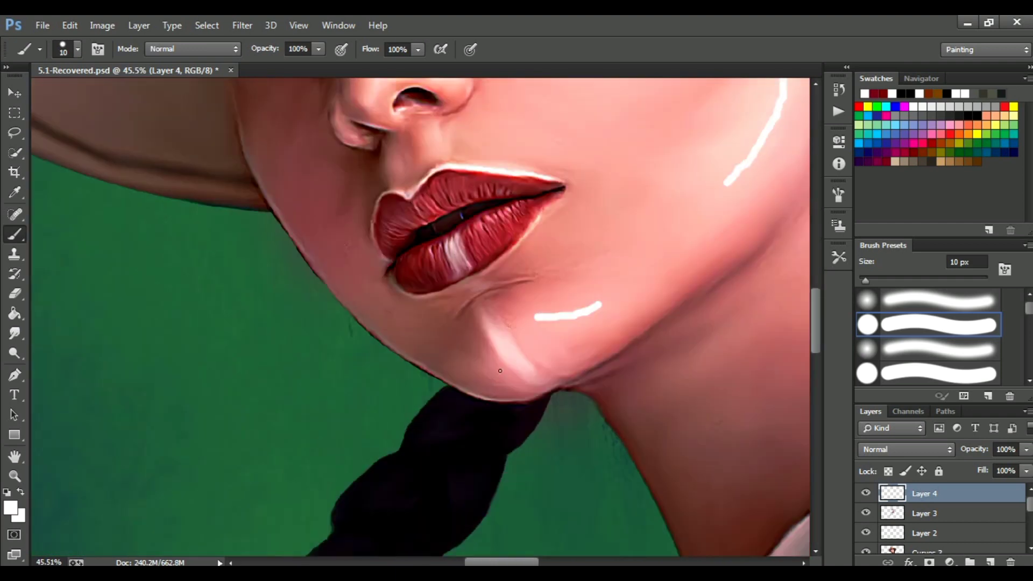
scroll(461, 551, "down", 3)
scroll(591, 430, "down", 3)
scroll(759, 342, "down", 4)
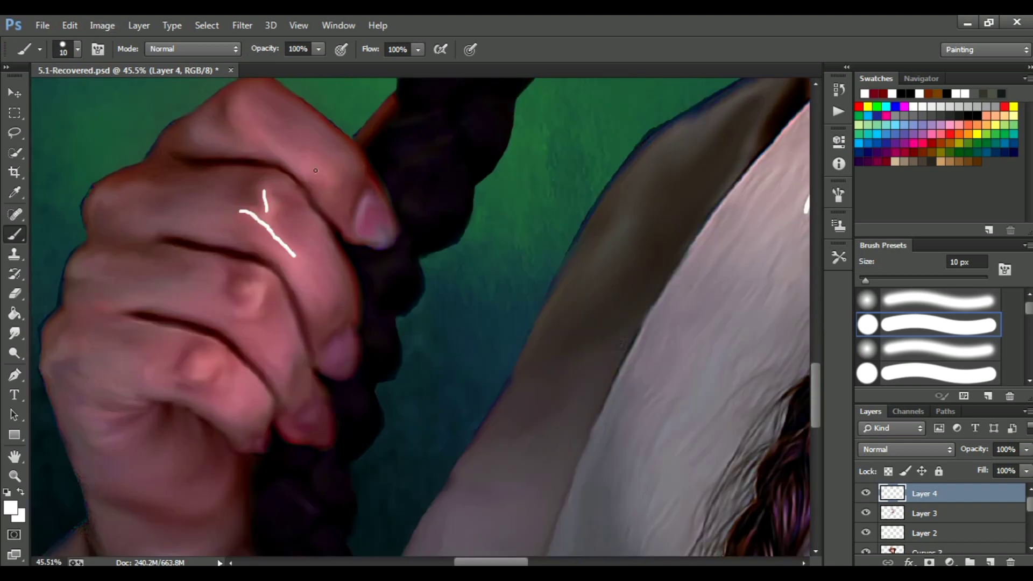
left_click_drag(316, 171, 250, 127)
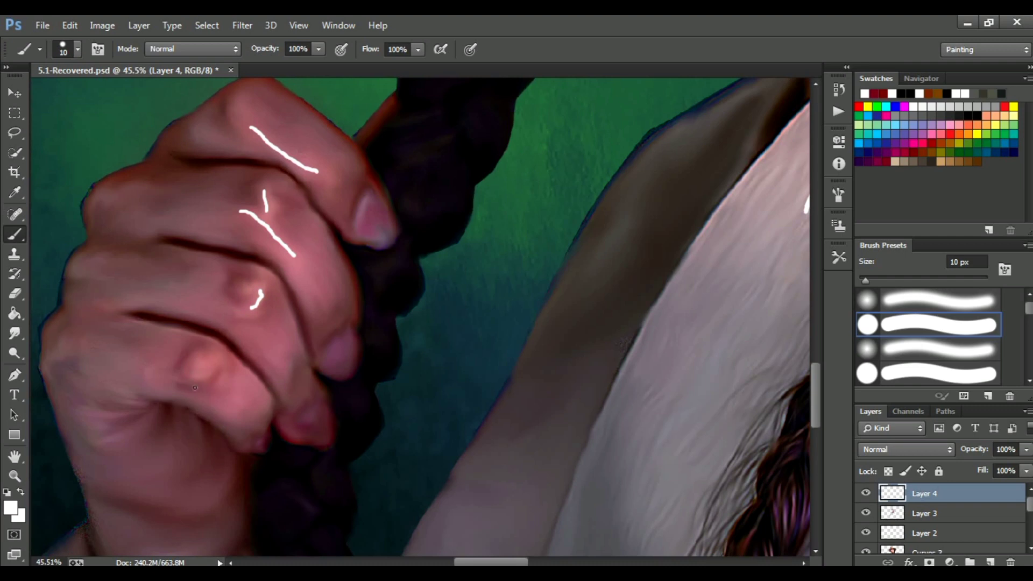
left_click(15, 334)
left_click(78, 49)
scroll(170, 206, "down", 5)
Step: Set up the Smudge tool with a textured brush at 100 px and 41% strength
left_click(569, 351)
left_click(78, 49)
left_click(129, 218)
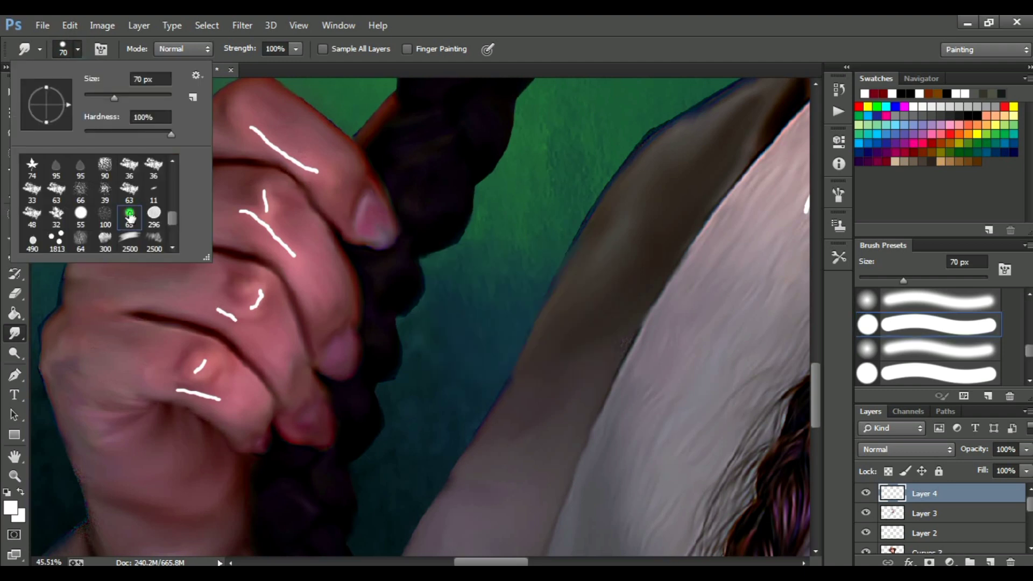
key("Return")
left_click(251, 67)
Step: Smudge the white strokes on the finger knuckle and near the collar into the skin
mouse_move(177, 390)
left_mouse_down()
mouse_move(213, 329)
mouse_move(237, 322)
mouse_move(250, 210)
mouse_move(283, 247)
mouse_move(249, 212)
mouse_move(268, 132)
mouse_move(261, 295)
left_mouse_up()
scroll(599, 337, "up", 5)
scroll(600, 337, "right", 3)
left_click_drag(624, 473, 592, 398)
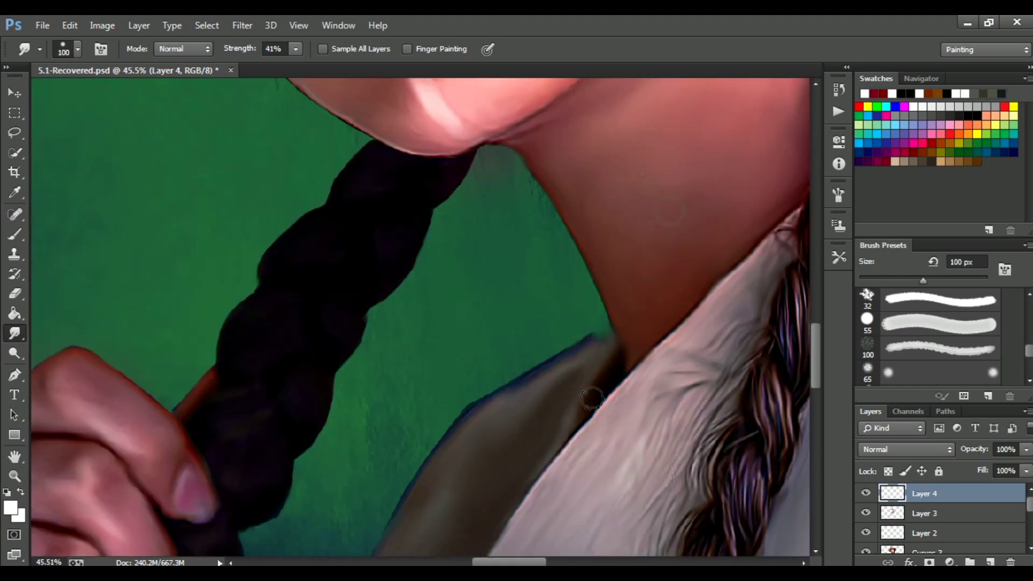
scroll(376, 265, "up", 3)
scroll(376, 265, "right", 1)
scroll(396, 267, "up", 2)
Step: Smudge the face highlights, including the cheek and ear strokes, into the surrounding skin
left_click_drag(519, 309, 572, 257)
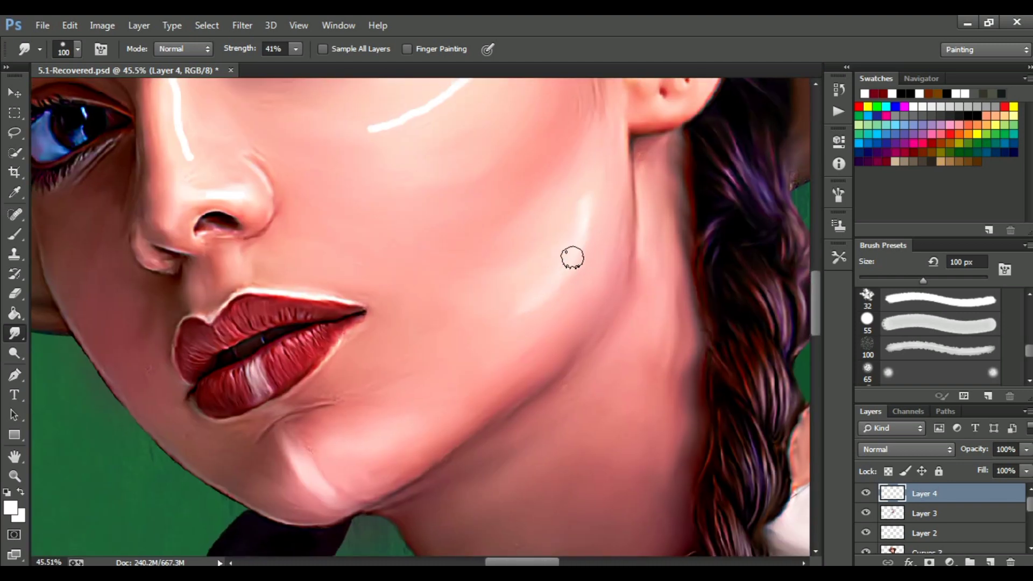
scroll(545, 261, "up", 3)
left_click_drag(471, 189, 424, 194)
mouse_move(343, 198)
left_mouse_down()
mouse_move(494, 251)
mouse_move(355, 294)
left_mouse_up()
scroll(358, 279, "up", 4)
scroll(358, 280, "right", 4)
mouse_move(578, 288)
left_mouse_down()
mouse_move(548, 331)
mouse_move(590, 341)
left_mouse_up()
Step: Enlarge the smudge brush and gently blend across the cheek once more
scroll(480, 394, "down", 4)
scroll(473, 392, "down", 3)
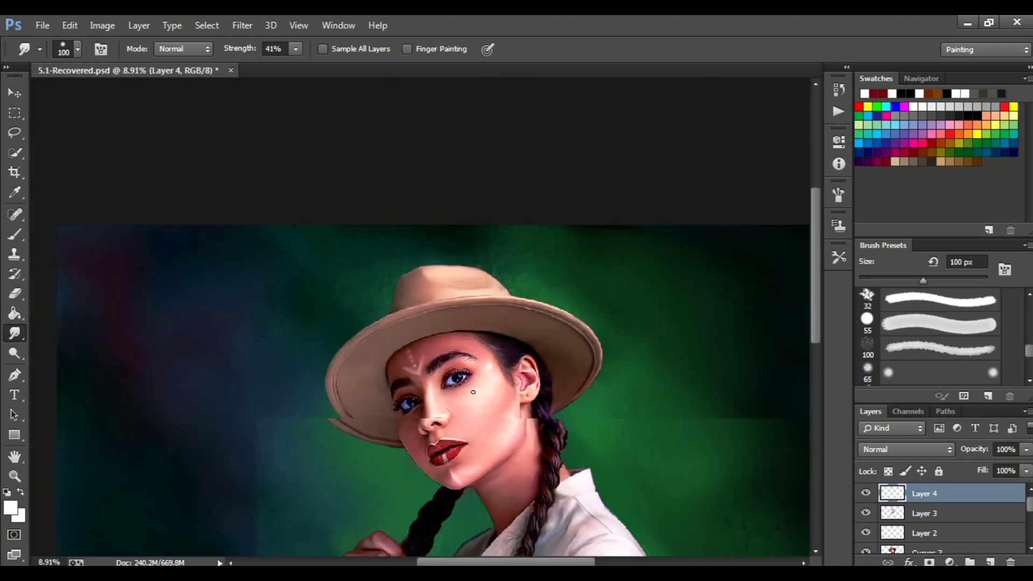
scroll(473, 391, "up", 2)
key("bracketright")
key("bracketright")
left_click_drag(462, 293, 494, 316)
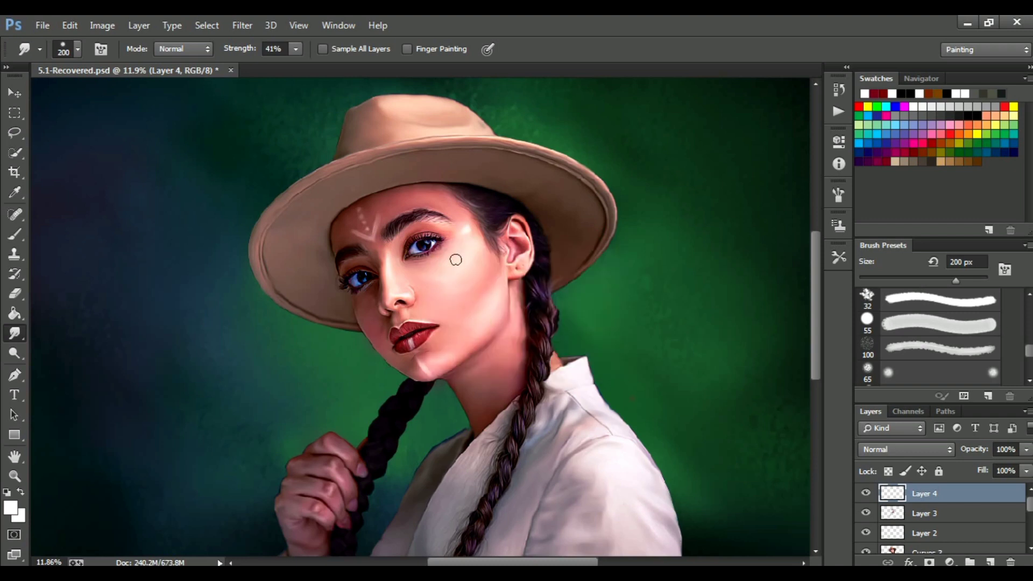
mouse_move(815, 307)
left_mouse_down()
mouse_move(817, 347)
mouse_move(815, 301)
left_mouse_up()
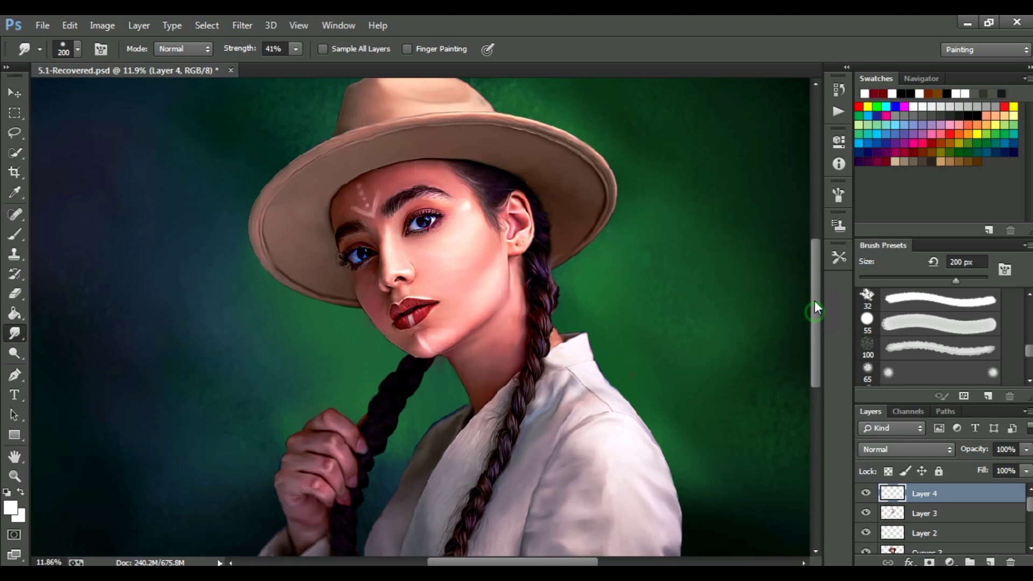
scroll(555, 222, "down", 2)
scroll(555, 223, "down", 1)
Step: Load the woman's outline as a selection from the layer thumbnail near Curves 3
scroll(947, 516, "down", 1)
left_click(955, 499)
double_click(894, 495)
left_click(942, 156)
left_click(893, 494, "ctrl")
Step: Make Layer 4 the working layer and clear the selection with Ctrl+D
scroll(946, 517, "up", 3)
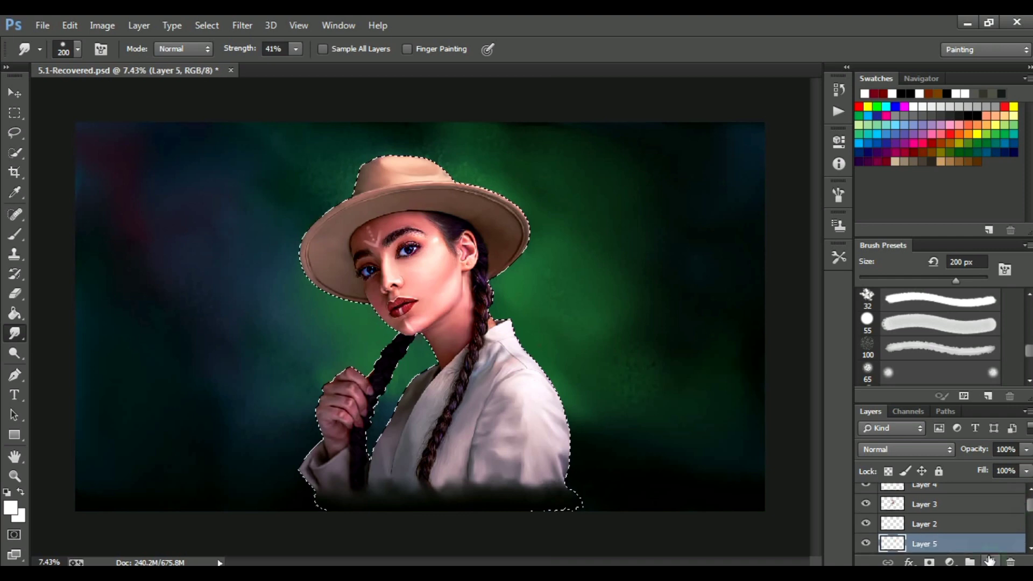
left_click(946, 494)
scroll(955, 333, "down", 1)
scroll(955, 333, "down", 1)
scroll(955, 333, "down", 2)
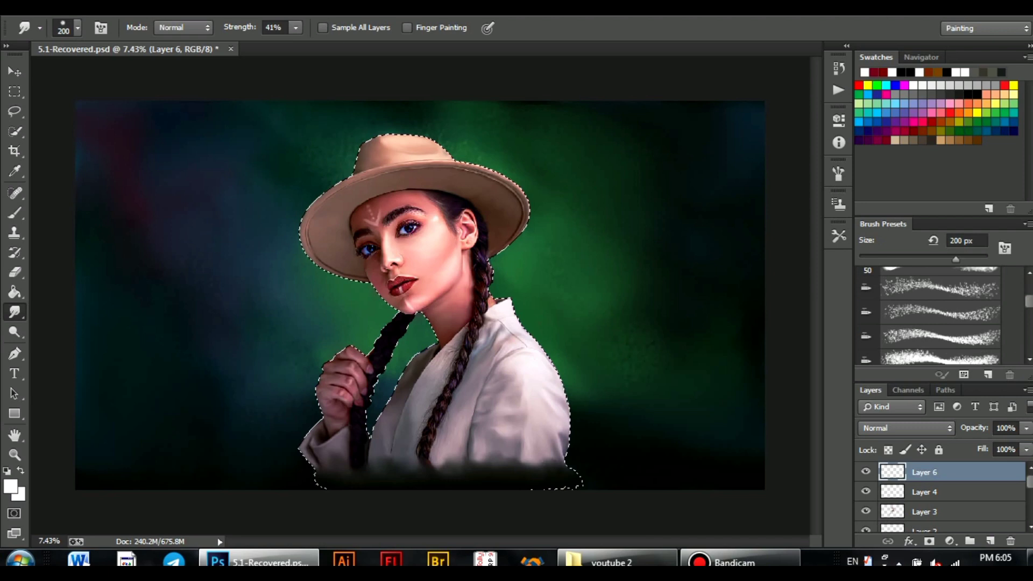
key("ctrl+d")
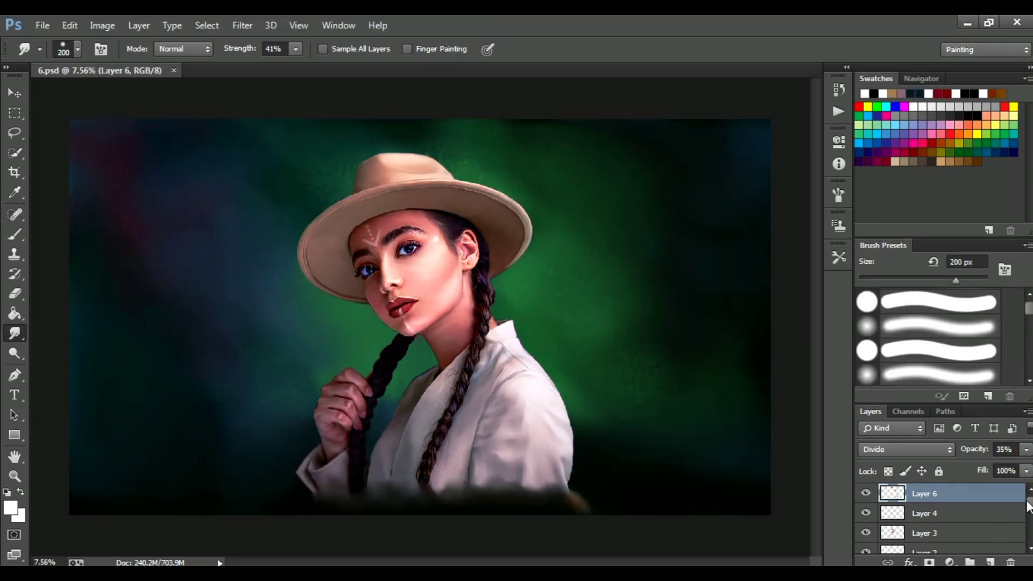
scroll(1026, 505, "down", 3)
Step: Add a Hue/Saturation adjustment above Curves with Saturation +46 and Lightness +1
left_click(938, 524)
left_click(949, 562)
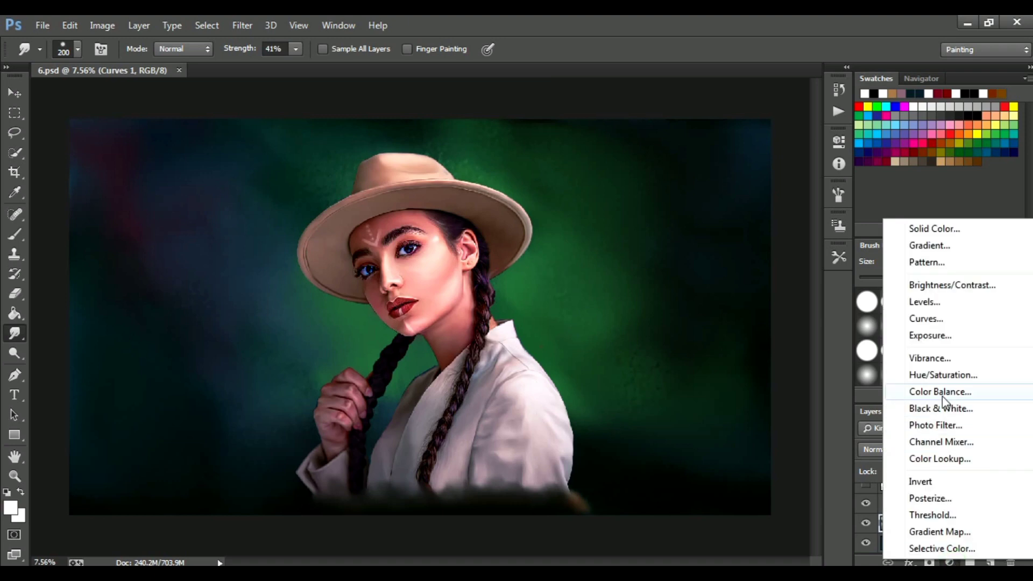
left_click(921, 374)
left_click_drag(807, 123, 860, 176)
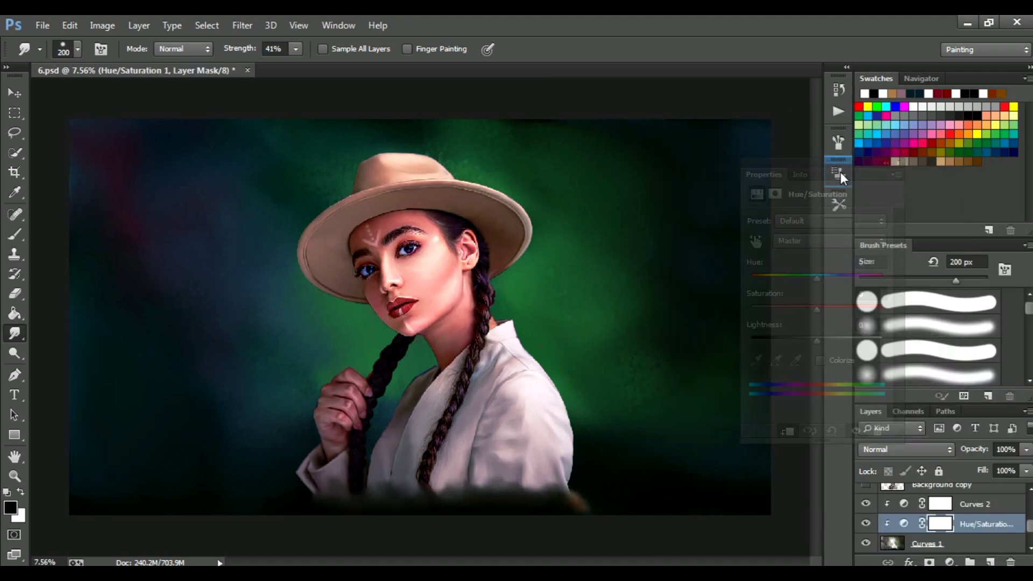
left_click_drag(840, 315, 858, 314)
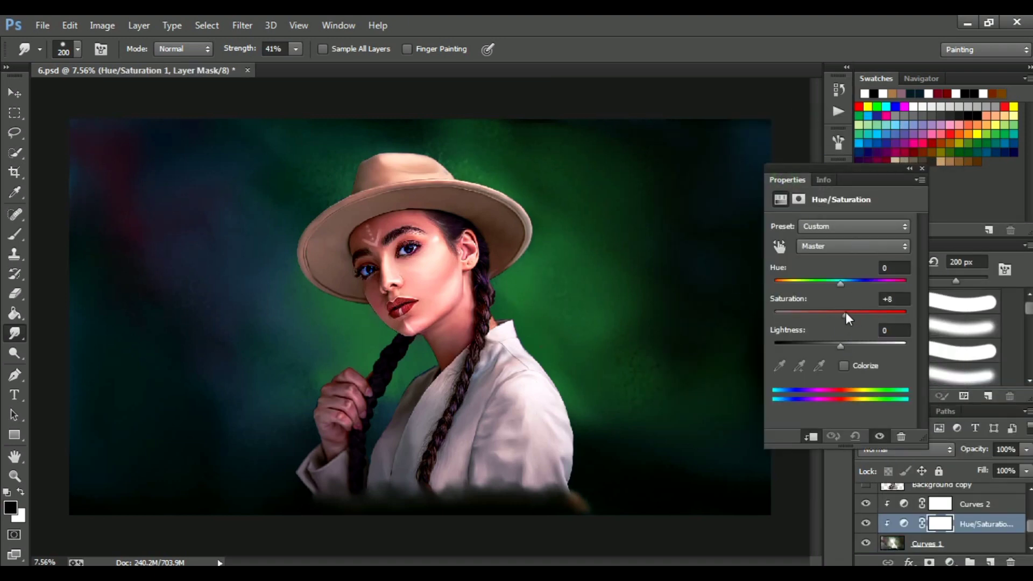
left_click_drag(840, 346, 841, 347)
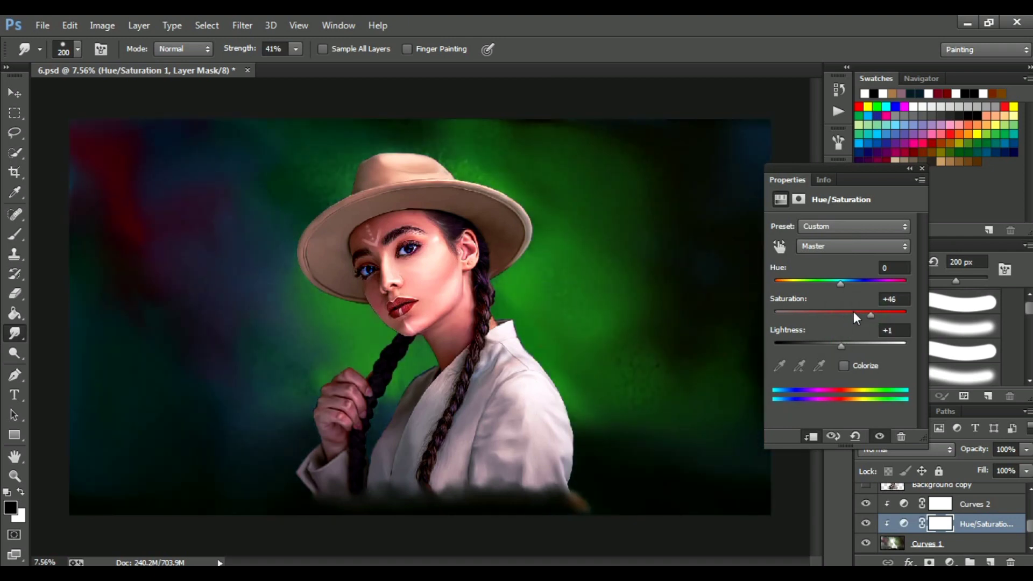
left_click(909, 169)
scroll(478, 296, "down", 2)
scroll(479, 296, "up", 3)
scroll(478, 296, "down", 1)
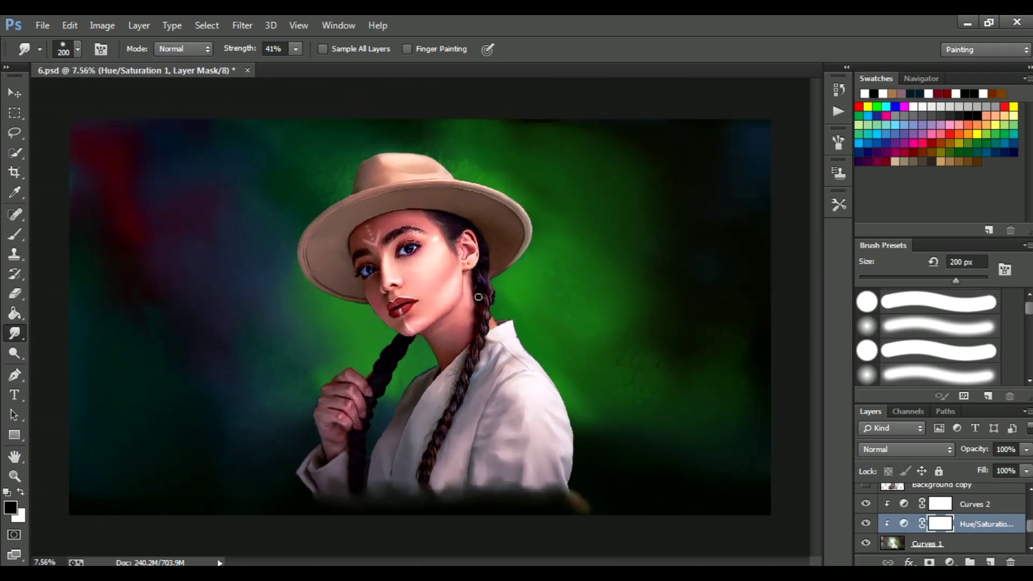